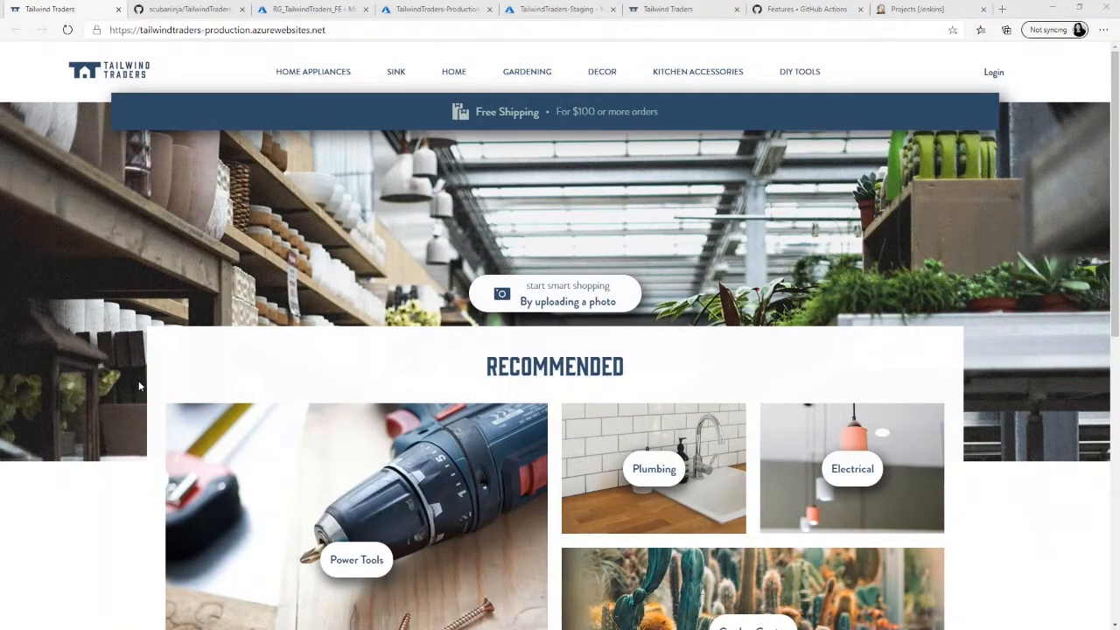
- Switch to Visual Studio Code and change the home.hero.orders text in translation.json to "For $250 or more orders"
{"action": "key", "text": "alt+Tab"}
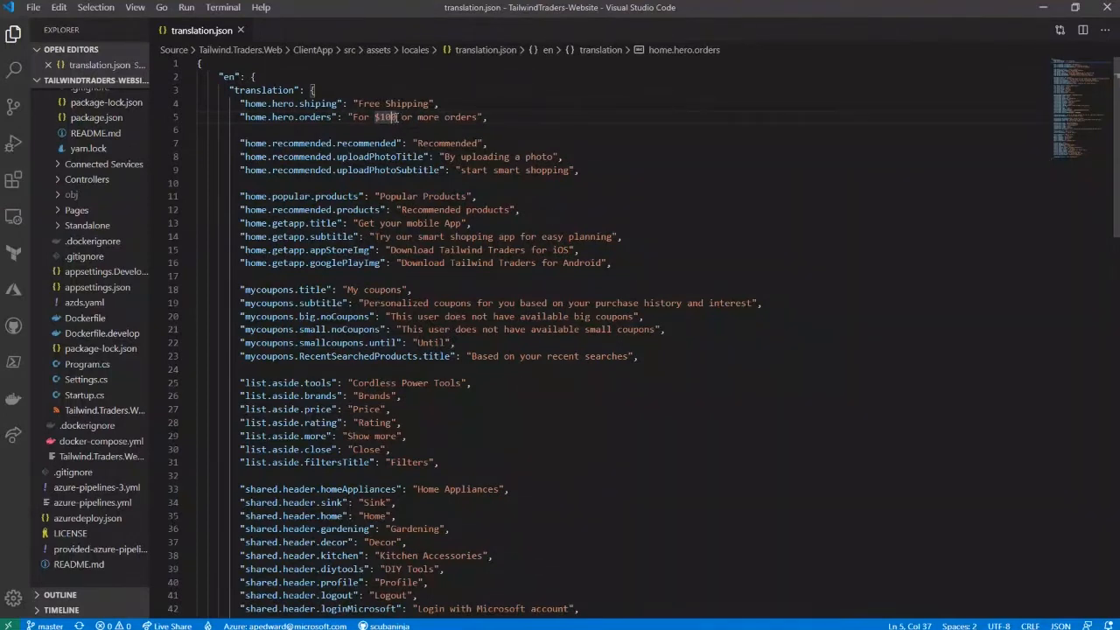
{"action": "left_click_drag", "start_coordinate": [396, 117], "coordinate": [381, 118]}
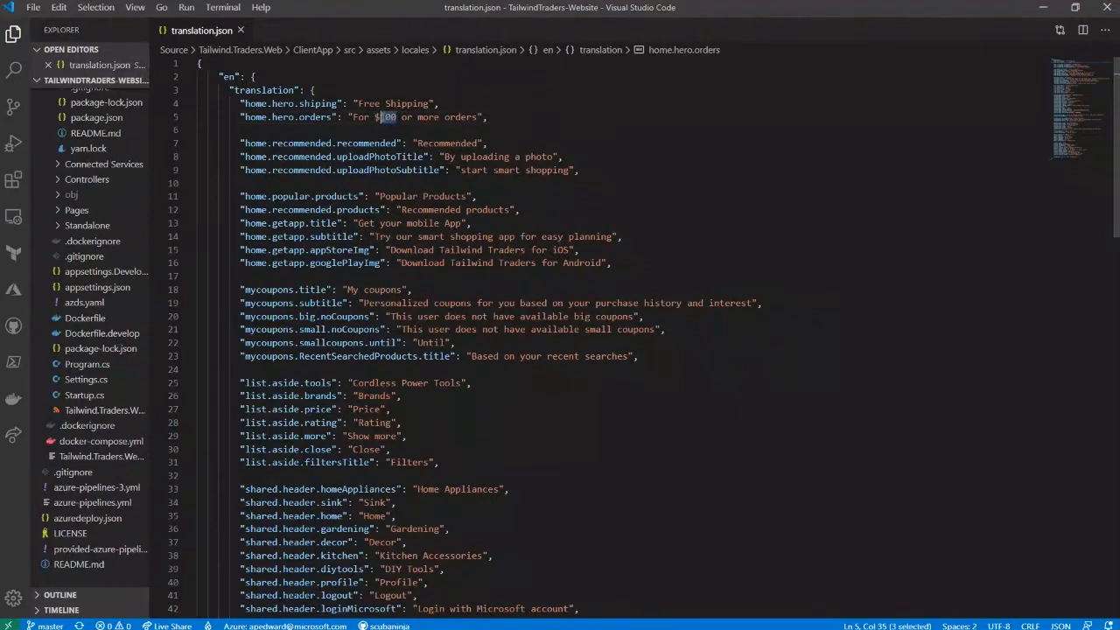
{"action": "type", "text": "150"}
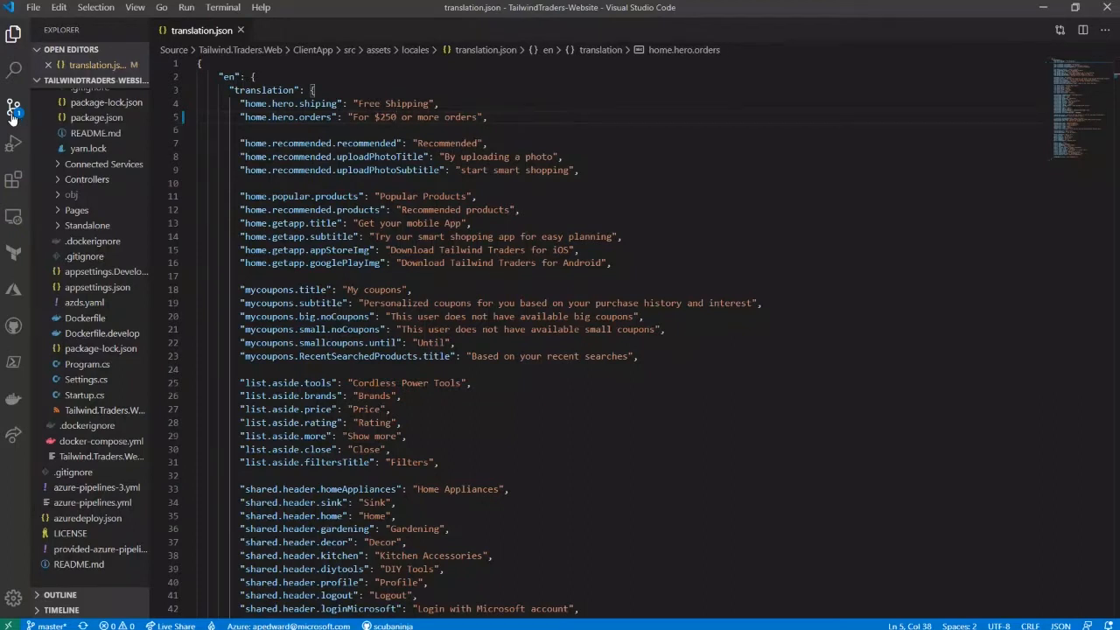
- Stage and commit translation.json with the message "change to 250 shipping", and push the commit to the remote repository
{"action": "left_click", "coordinate": [13, 112]}
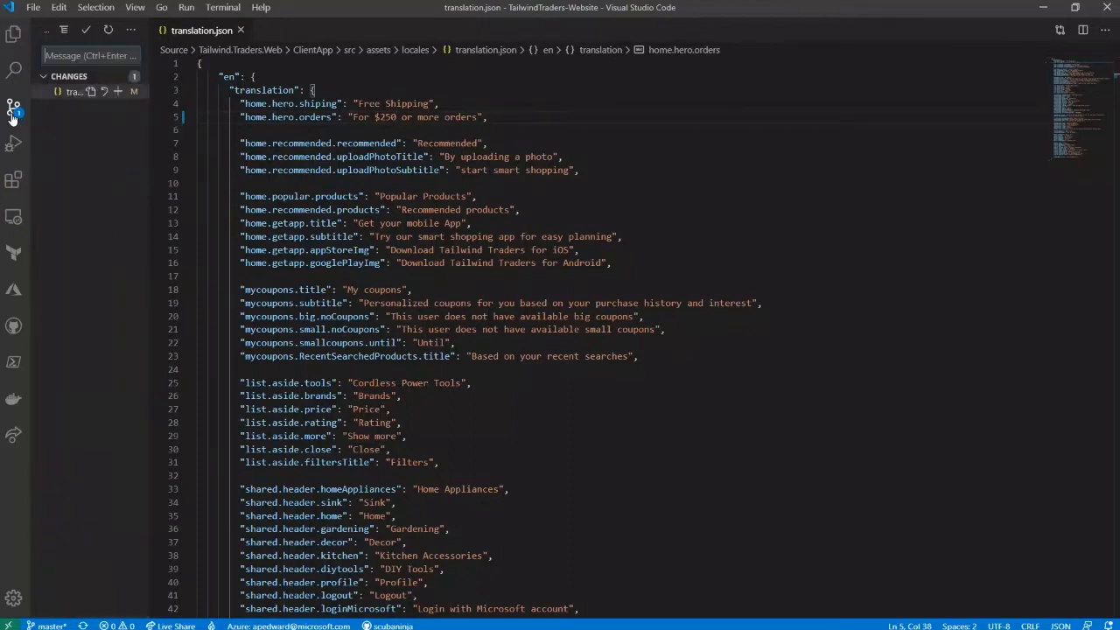
{"action": "left_click", "coordinate": [118, 91]}
{"action": "left_click", "coordinate": [109, 56]}
{"action": "type", "text": "change to"}
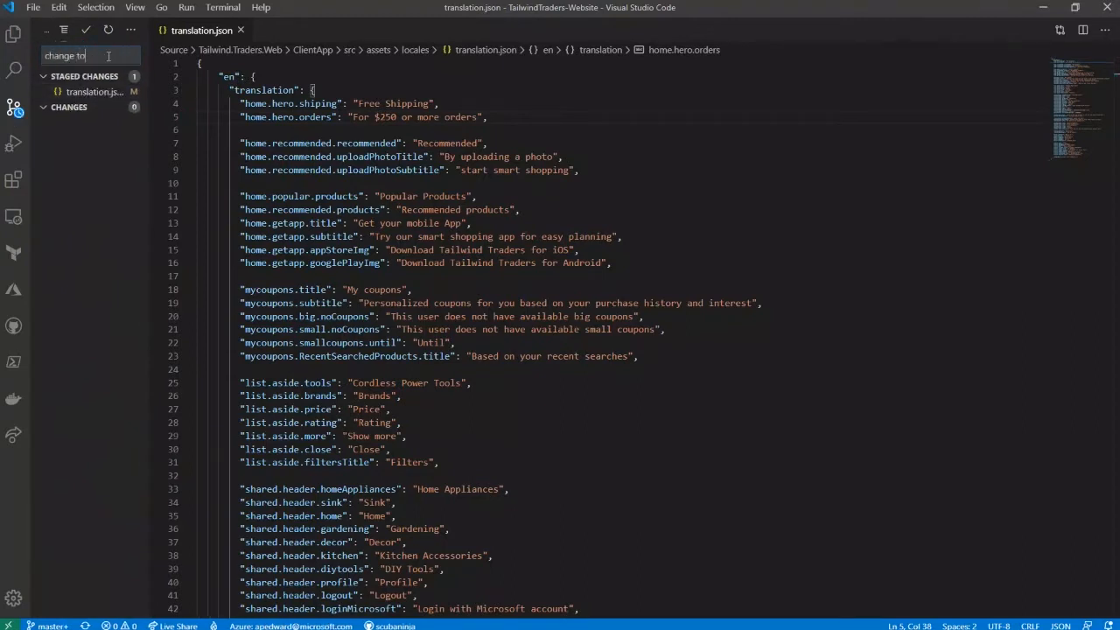
{"action": "type", "text": " 250 shipping"}
{"action": "left_click", "coordinate": [86, 29]}
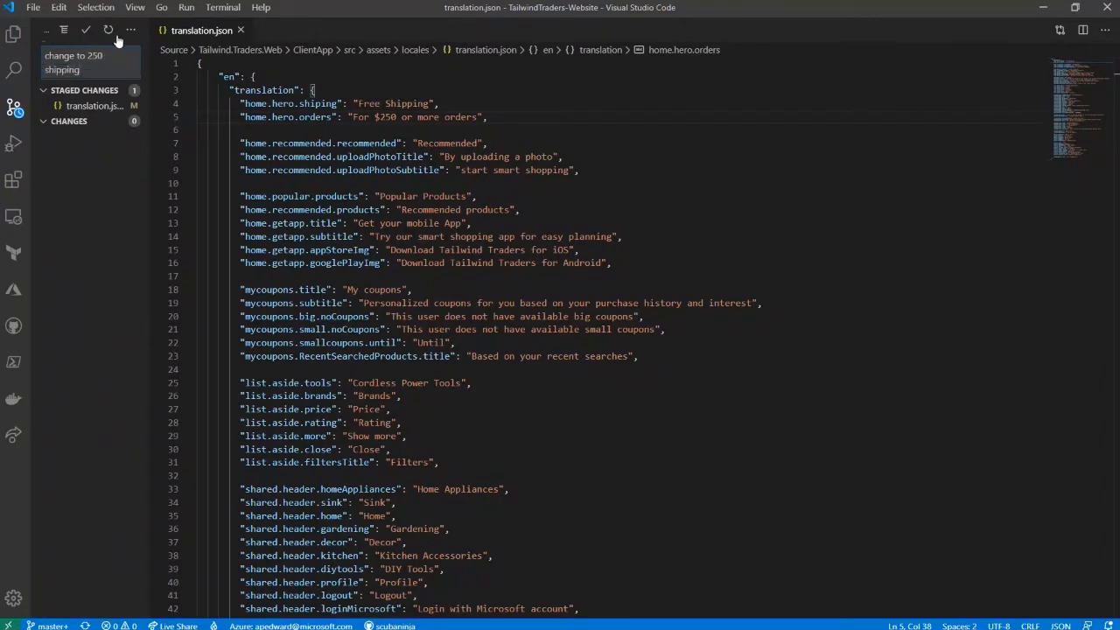
{"action": "left_click", "coordinate": [132, 31]}
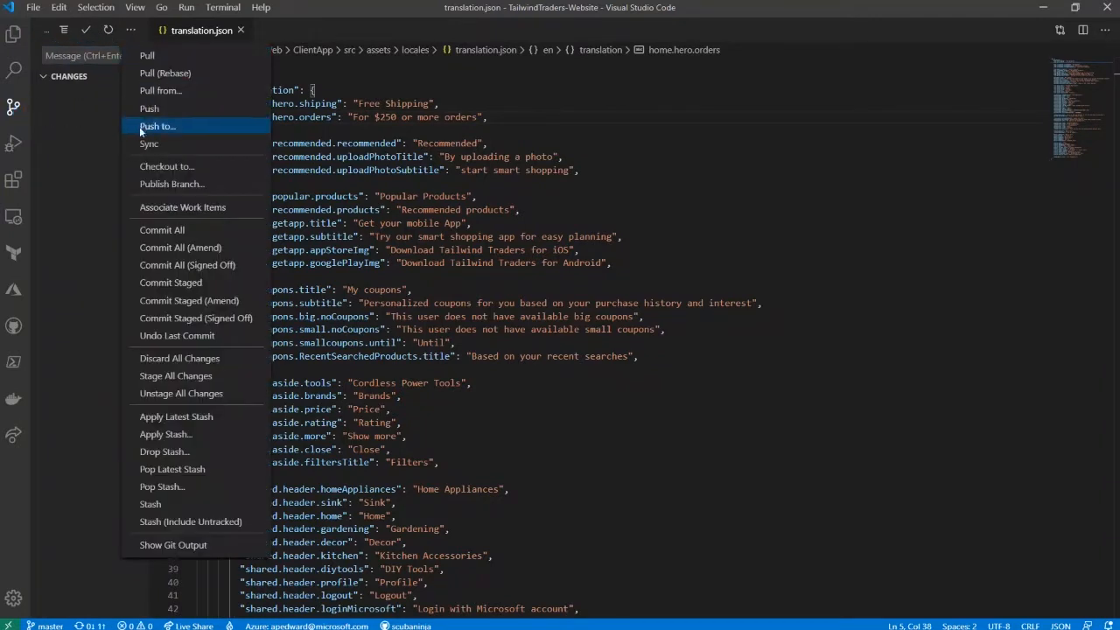
{"action": "left_click", "coordinate": [149, 219]}
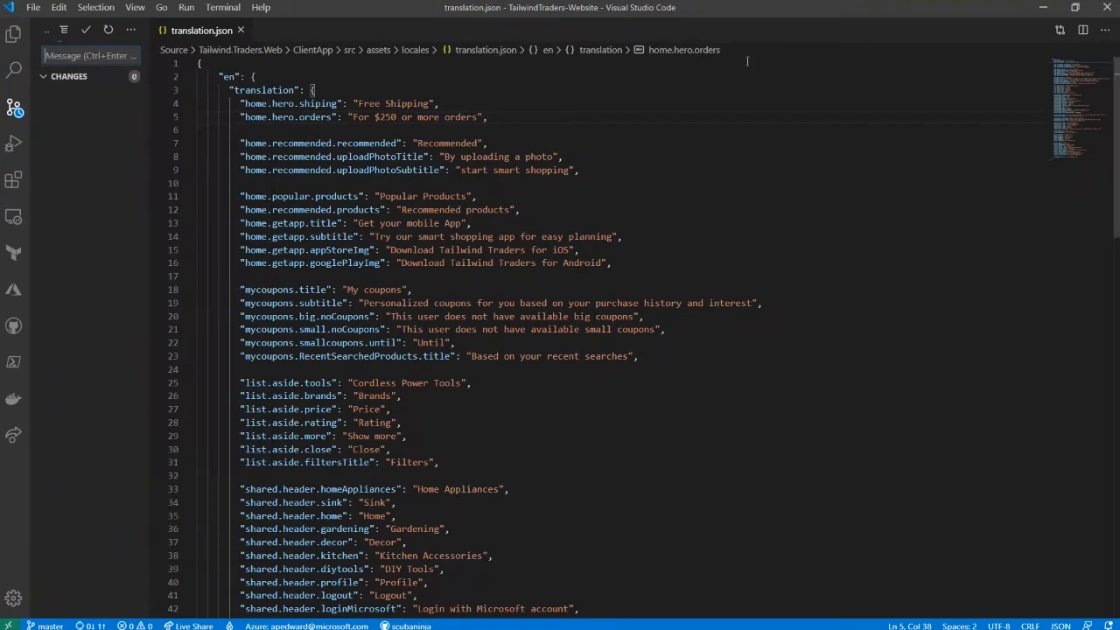
- Return to the browser and view the commit history of the TailwindTraders-Website repository on GitHub
{"action": "left_click", "coordinate": [1028, 20]}
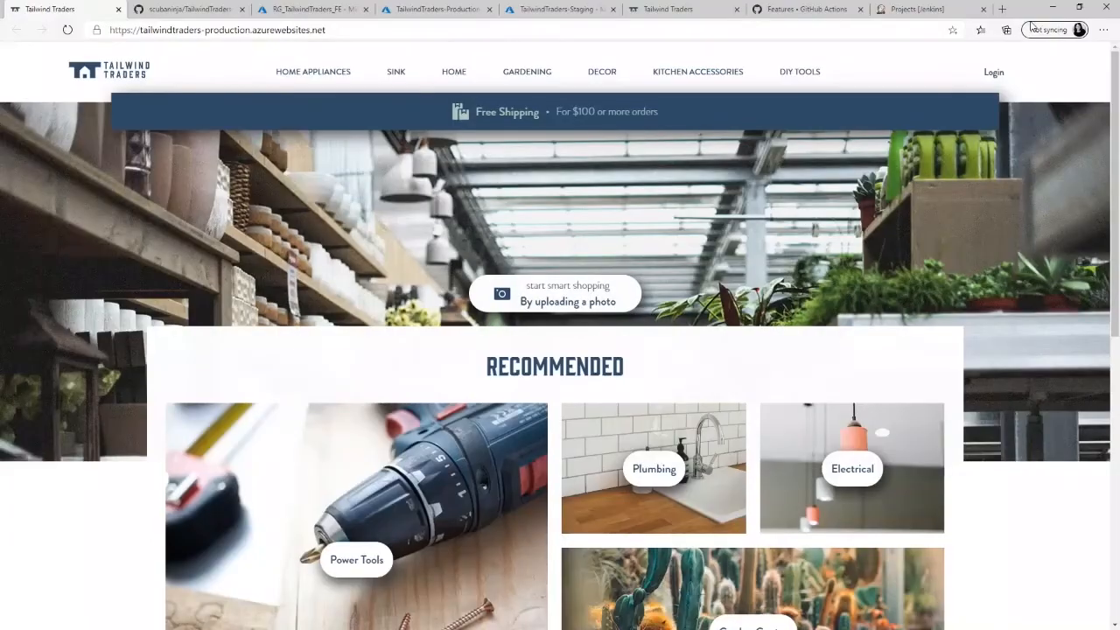
{"action": "left_click", "coordinate": [192, 11]}
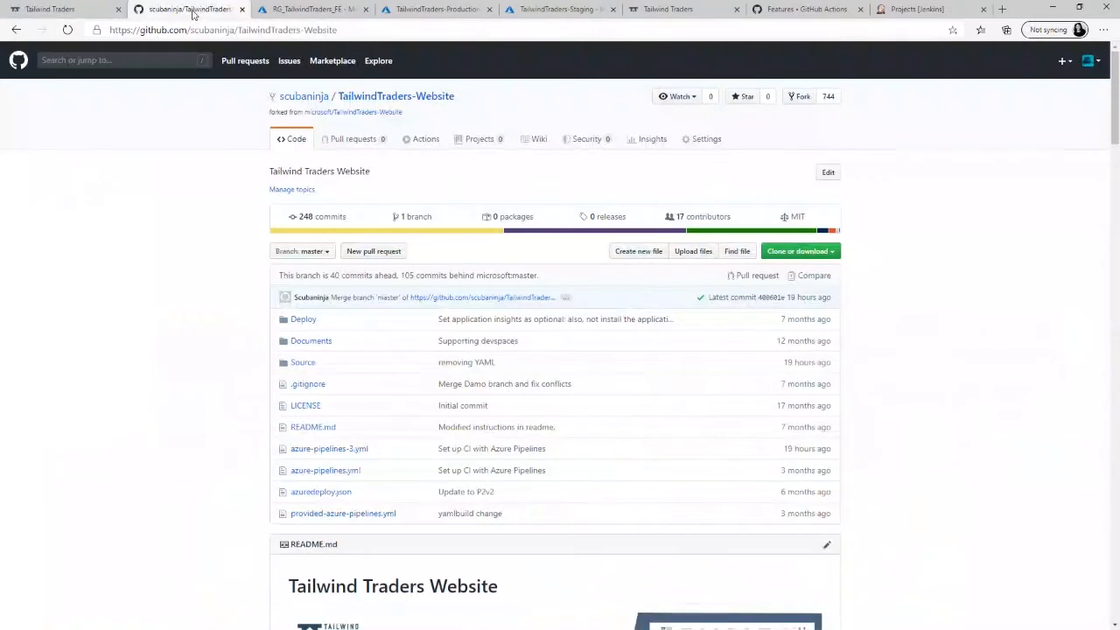
{"action": "left_click", "coordinate": [328, 222]}
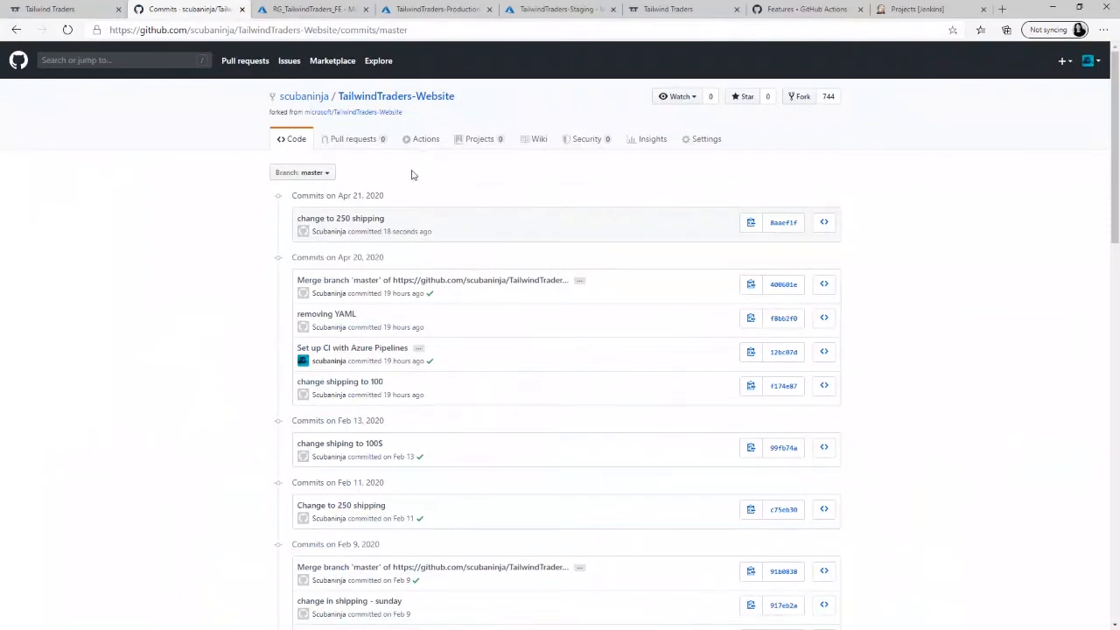
- Search the GitHub Marketplace for "azure pipelines" and open the Azure Pipelines application page
{"action": "left_click", "coordinate": [339, 67]}
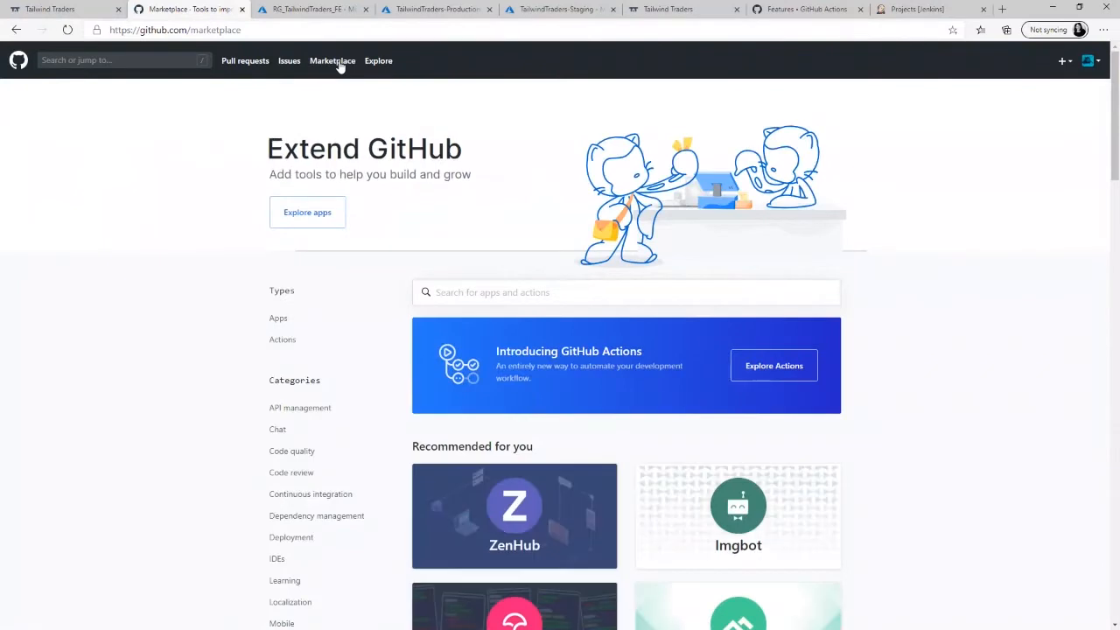
{"action": "left_click", "coordinate": [528, 297]}
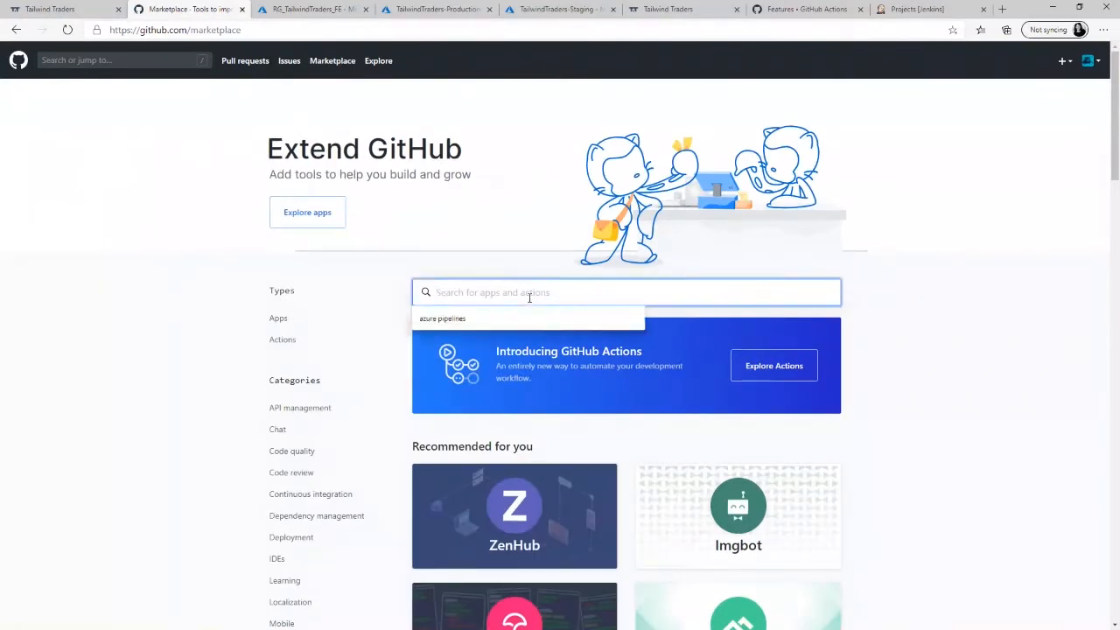
{"action": "left_click", "coordinate": [496, 320]}
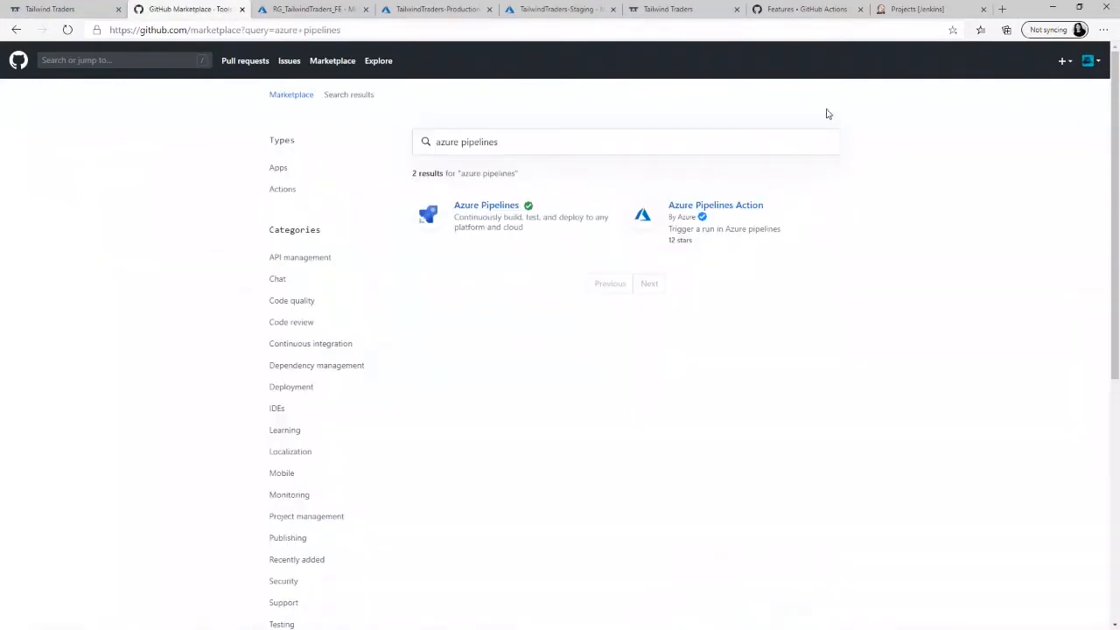
{"action": "left_click", "coordinate": [508, 210]}
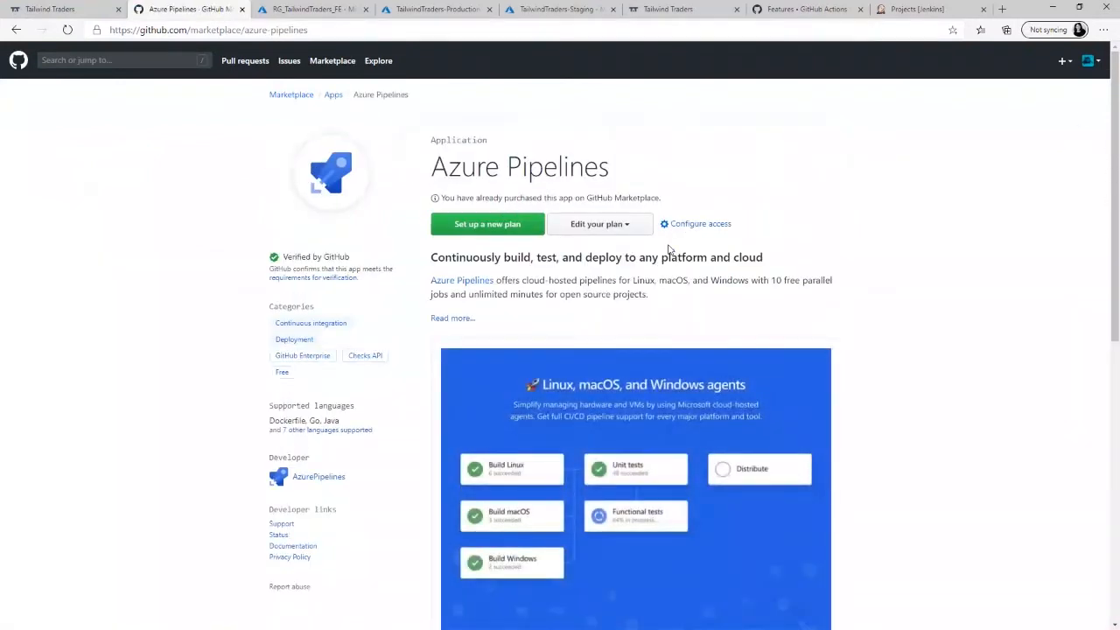
- Open the access configuration of the installed Azure Pipelines app, confirming with the saved account password
{"action": "left_click", "coordinate": [700, 225]}
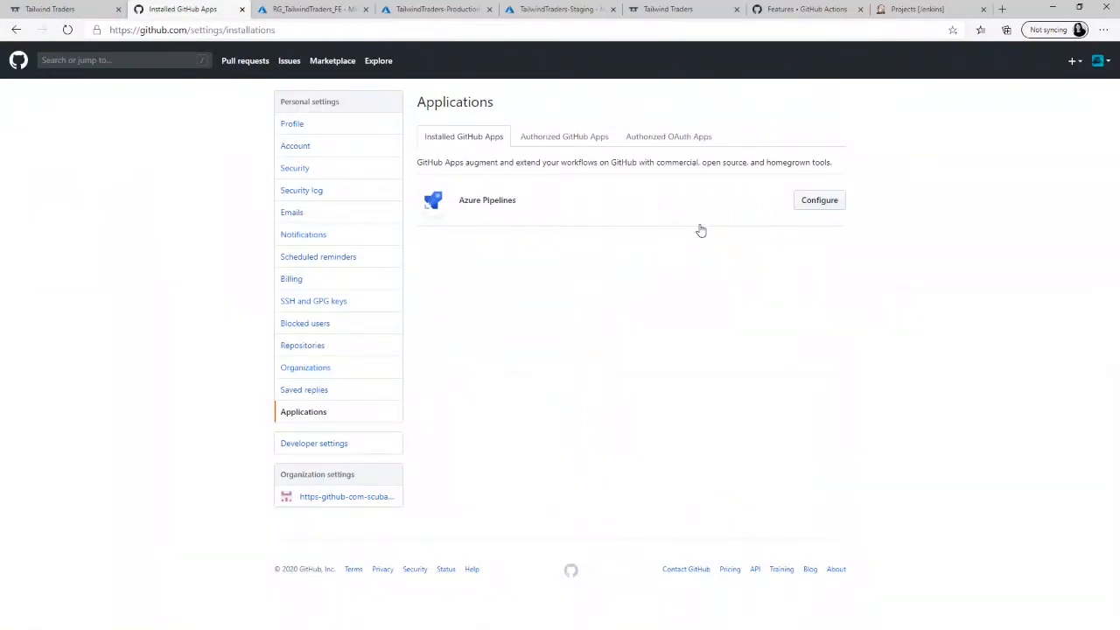
{"action": "left_click", "coordinate": [815, 201]}
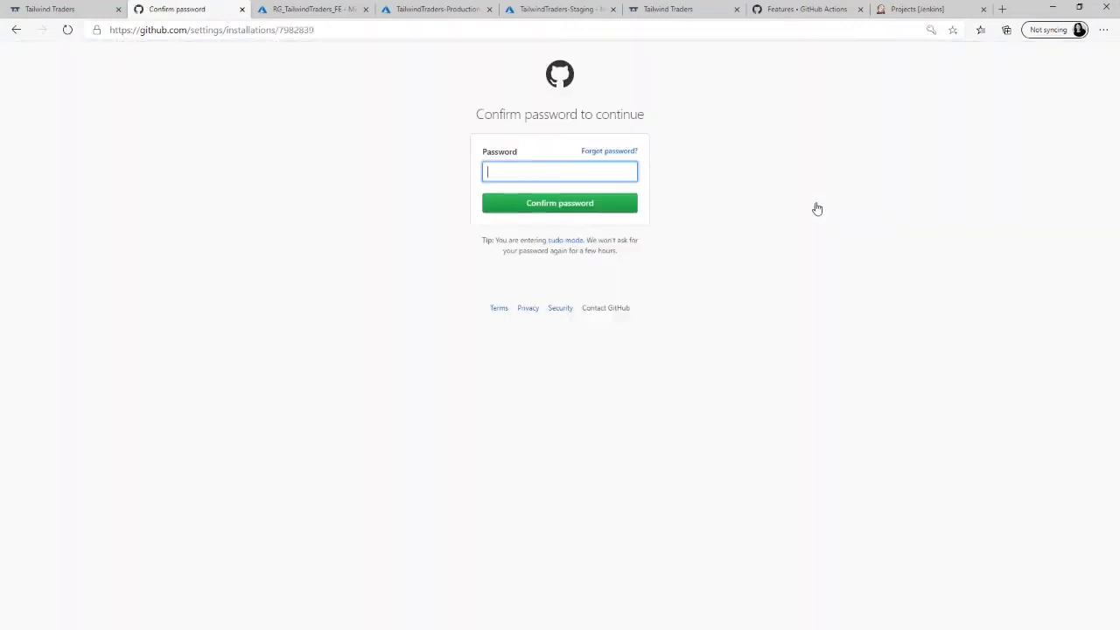
{"action": "left_click", "coordinate": [572, 172]}
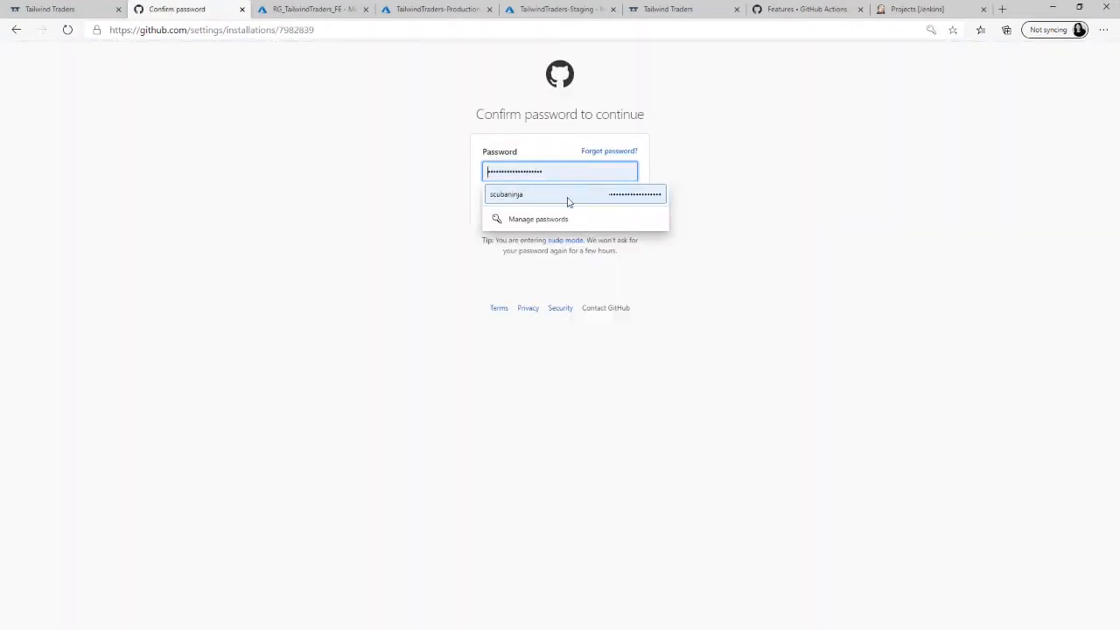
{"action": "left_click", "coordinate": [569, 194]}
{"action": "left_click", "coordinate": [552, 210]}
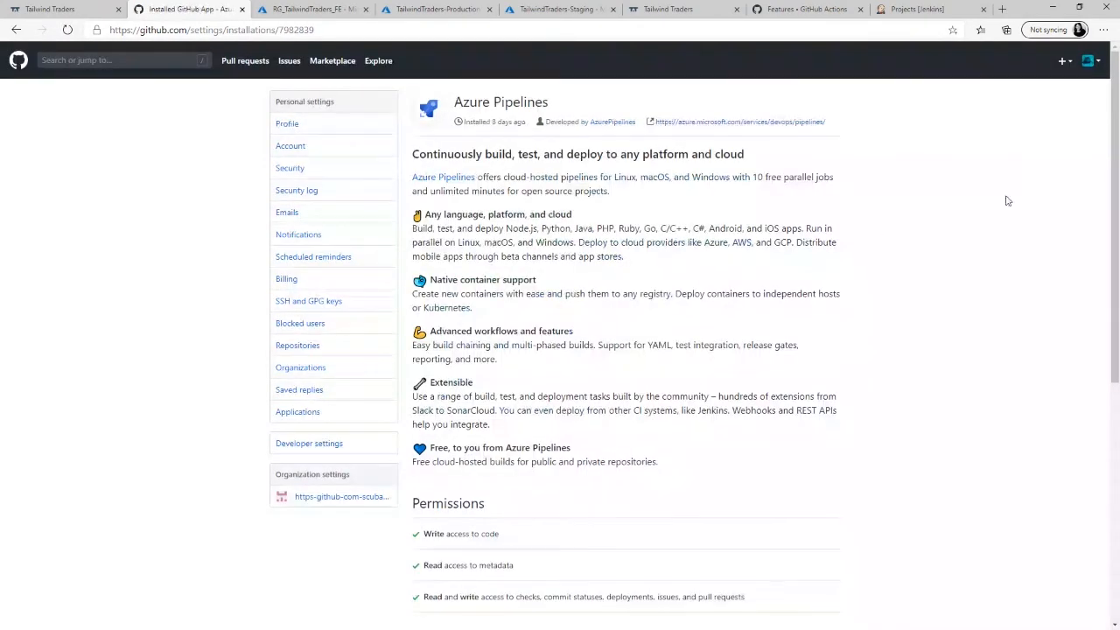
- Remove TailwindTraders-Website from the Azure Pipelines repository access, add it again as the selected repository, and save
{"action": "left_click_drag", "start_coordinate": [1113, 169], "coordinate": [1117, 207]}
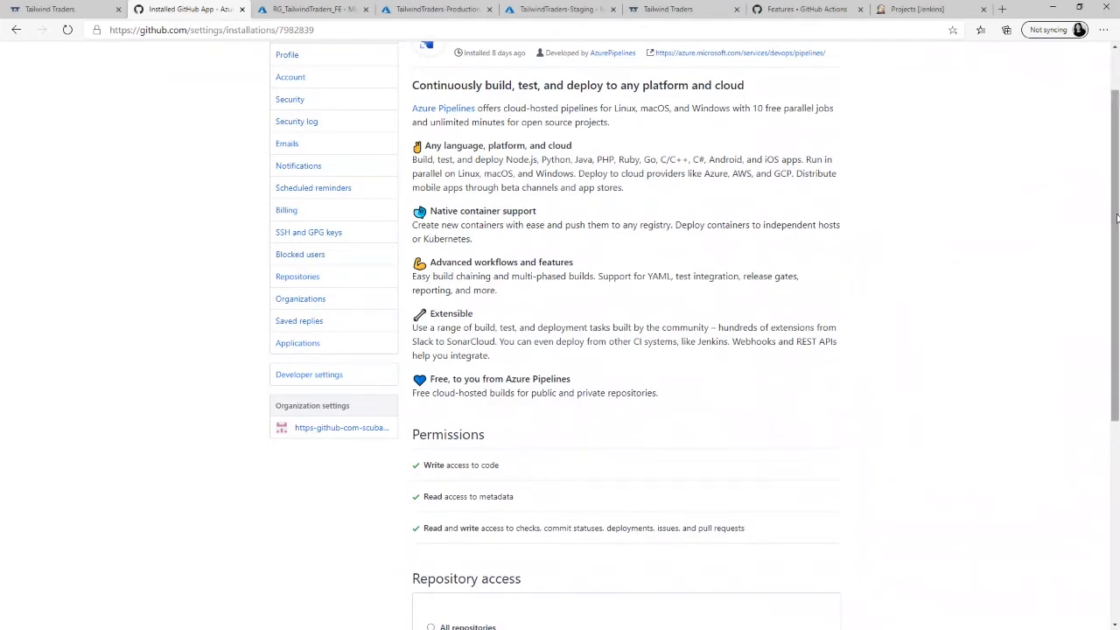
{"action": "left_click_drag", "start_coordinate": [1116, 210], "coordinate": [1094, 370]}
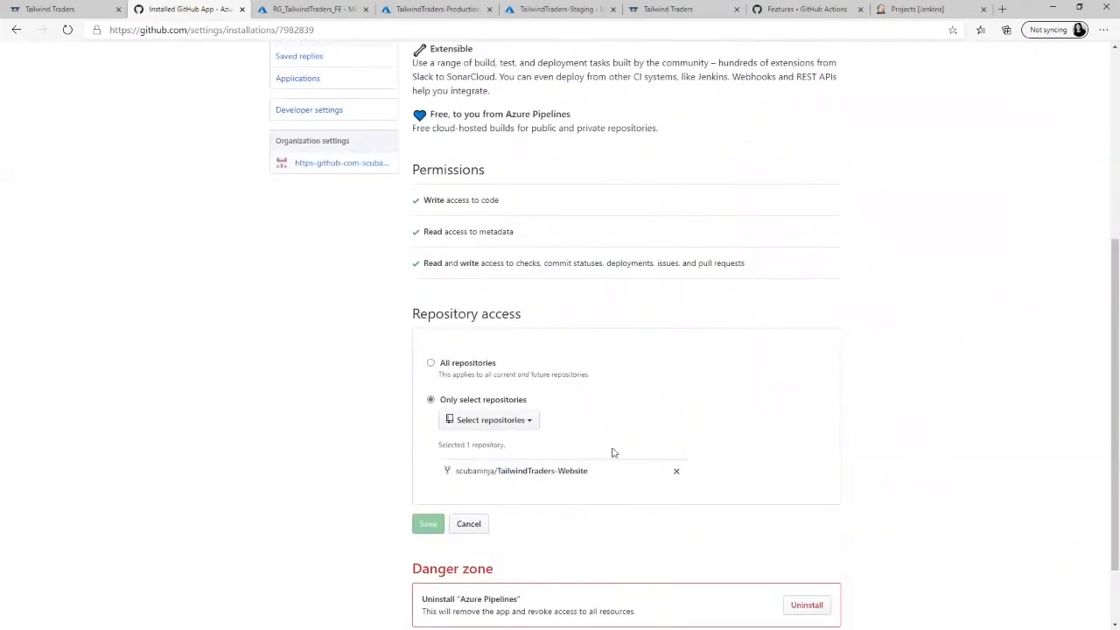
{"action": "left_click", "coordinate": [677, 473]}
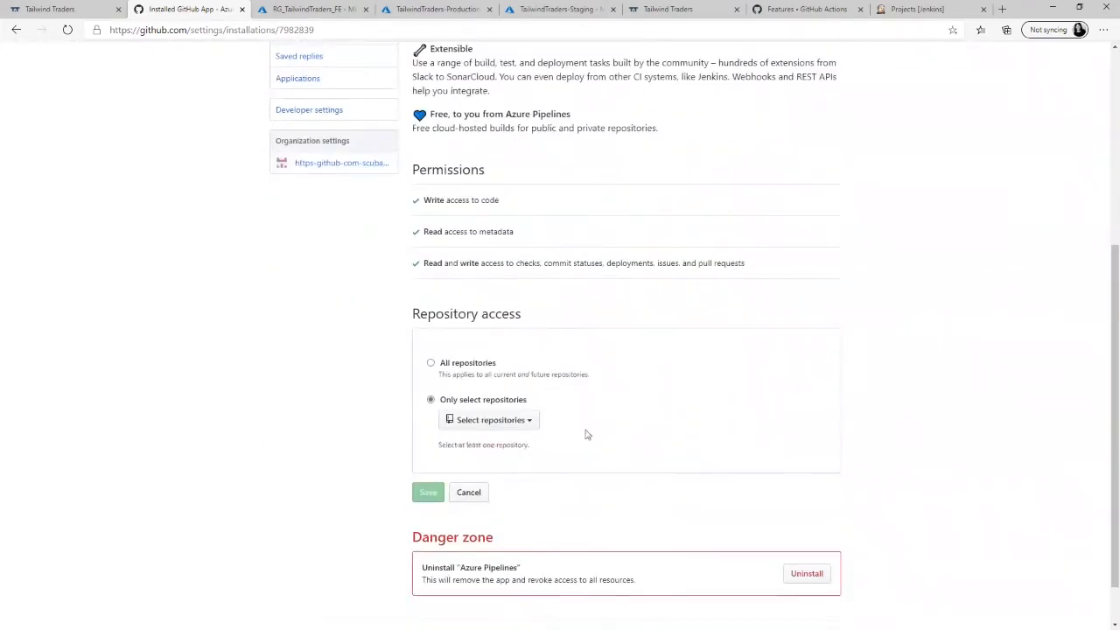
{"action": "left_click", "coordinate": [530, 424]}
{"action": "left_click_drag", "start_coordinate": [689, 494], "coordinate": [681, 611]}
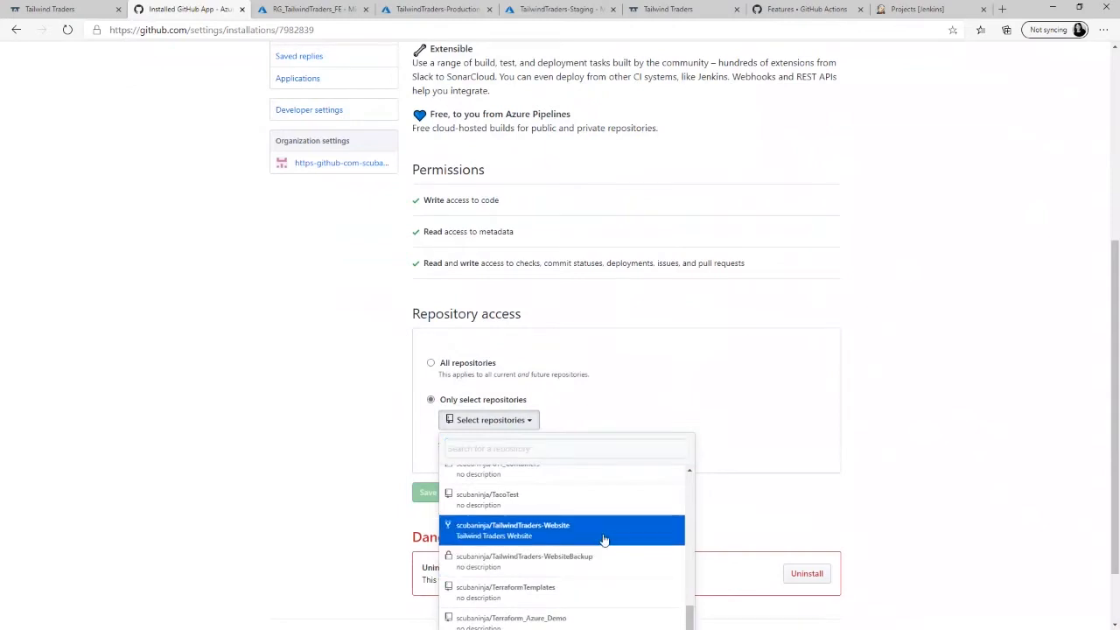
{"action": "left_click", "coordinate": [558, 529]}
{"action": "left_click", "coordinate": [428, 524]}
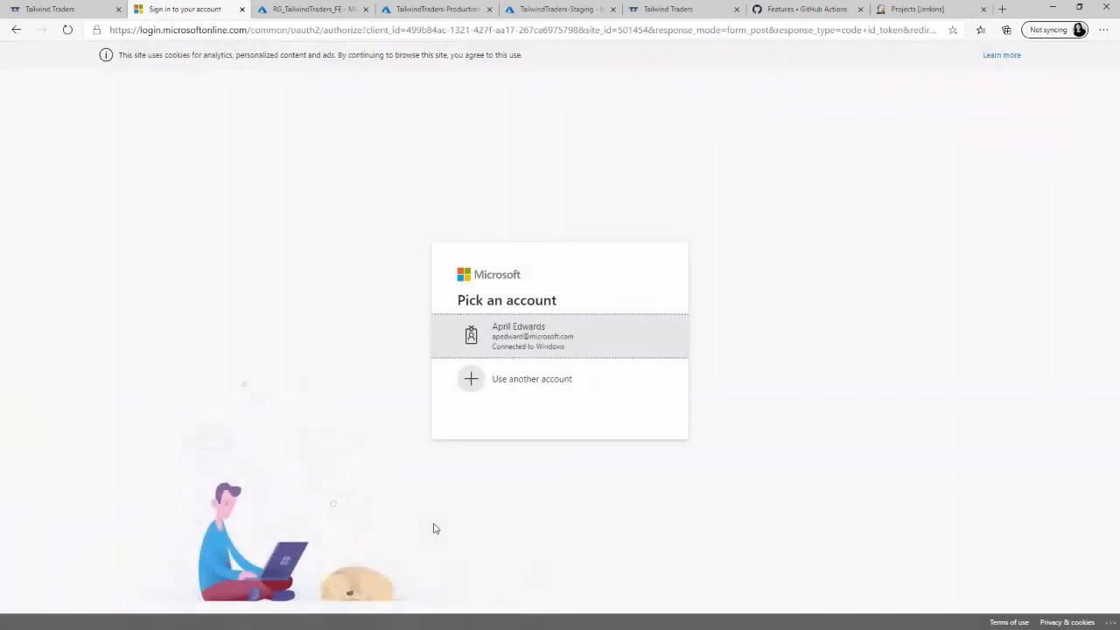
- Sign in with the Microsoft account and select TailwindTraders-AZApril as the Azure DevOps organization
{"action": "left_click", "coordinate": [550, 343]}
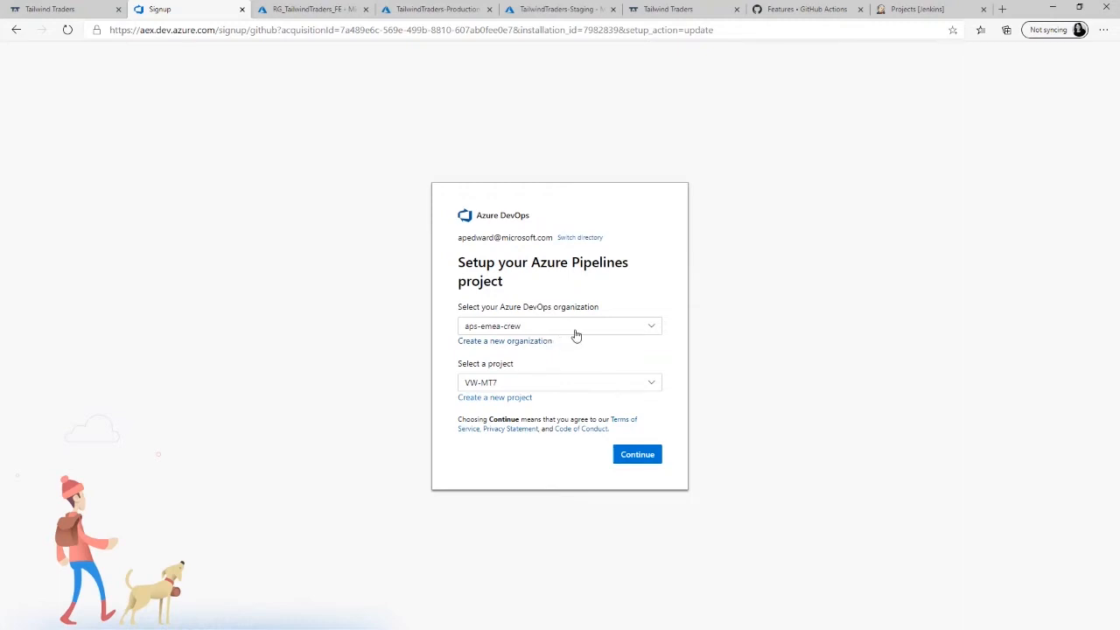
{"action": "left_click", "coordinate": [575, 335]}
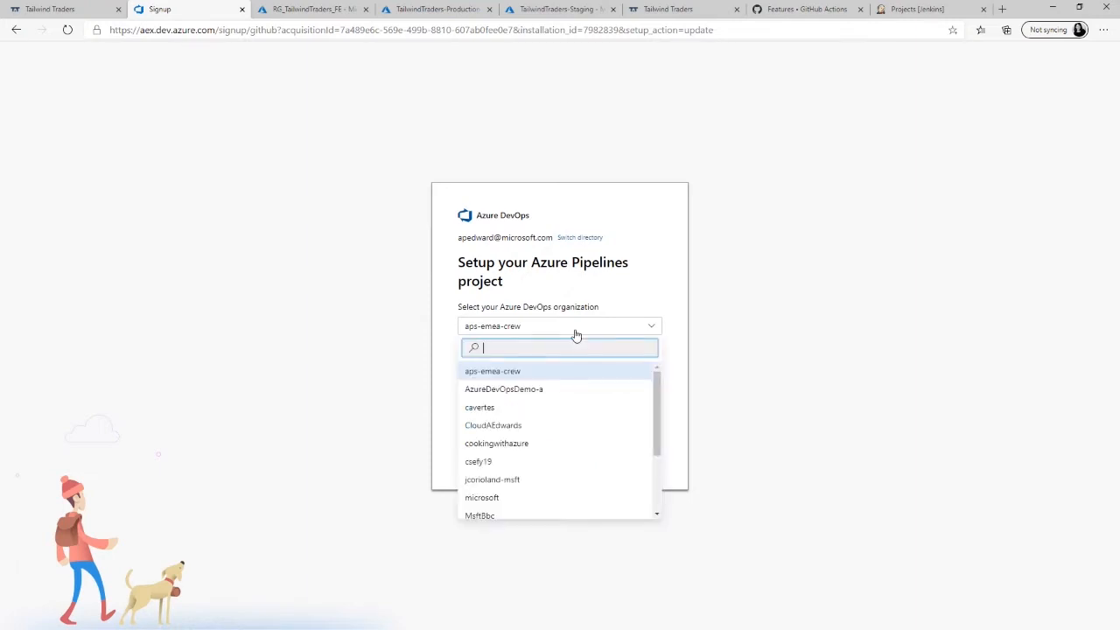
{"action": "left_click_drag", "start_coordinate": [654, 407], "coordinate": [659, 473]}
{"action": "left_click", "coordinate": [531, 454]}
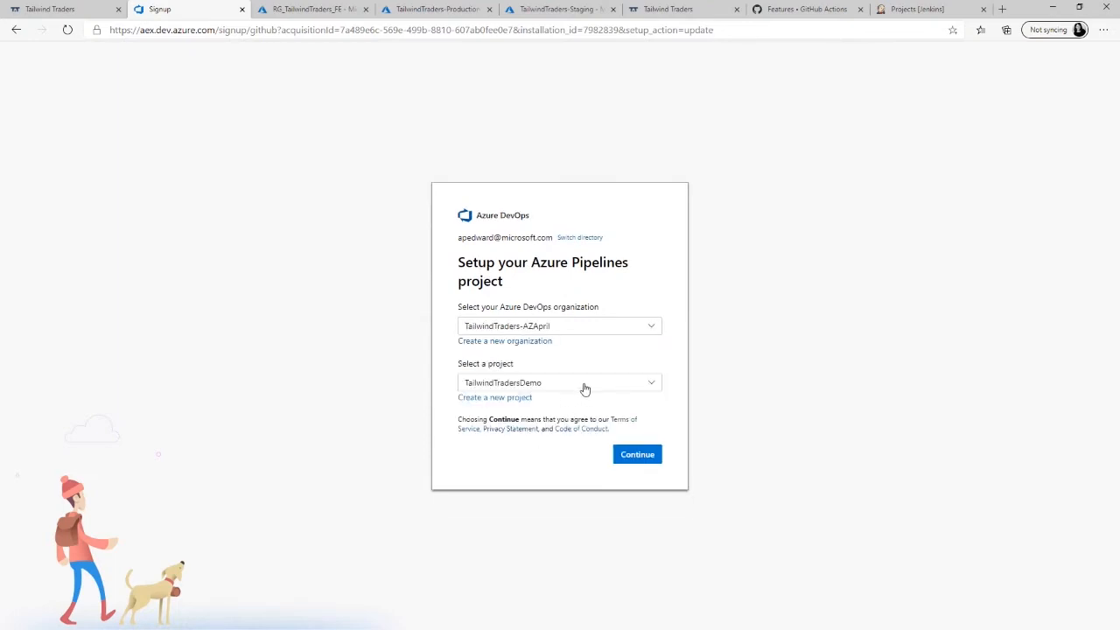
- Select the TailwindTradersDemo project and choose the TailwindTraders-Website repository for the new pipeline
{"action": "left_click", "coordinate": [584, 388]}
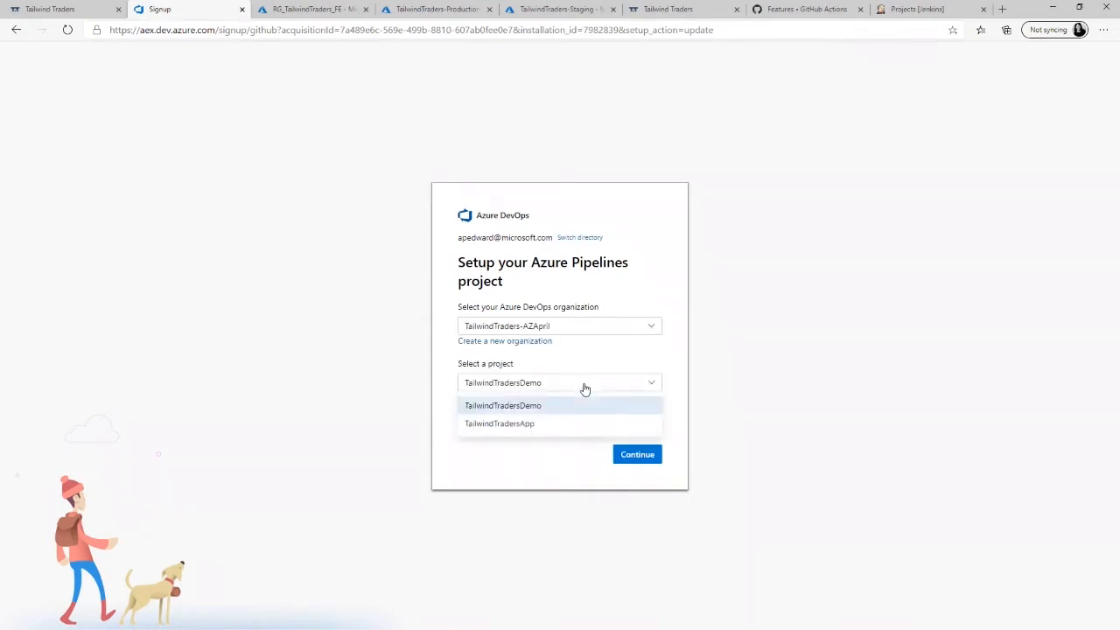
{"action": "left_click", "coordinate": [546, 410]}
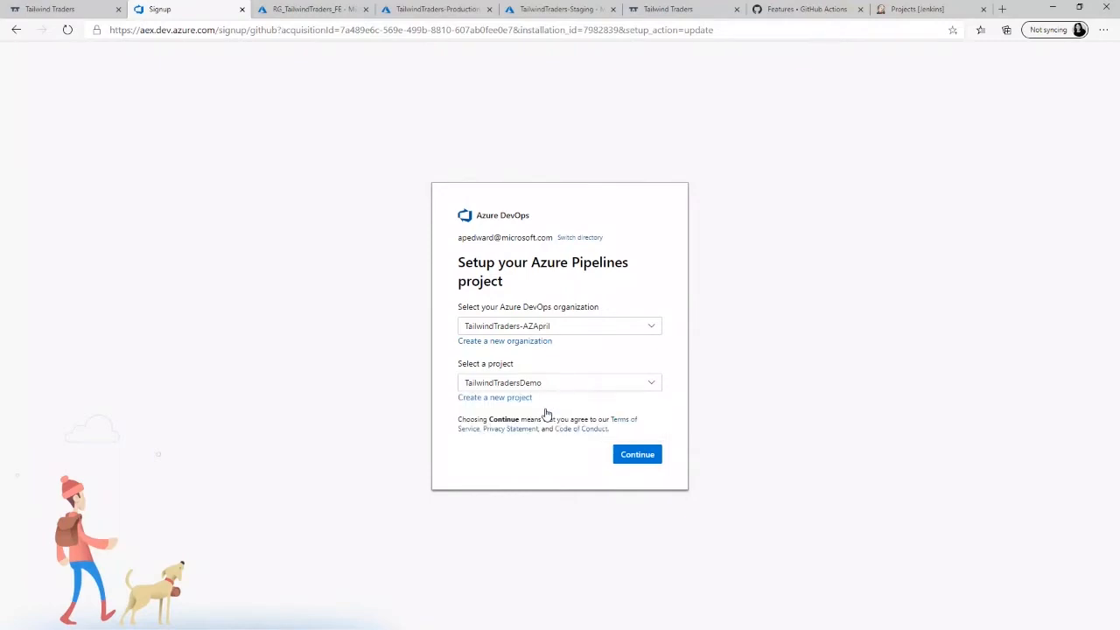
{"action": "left_click", "coordinate": [638, 456]}
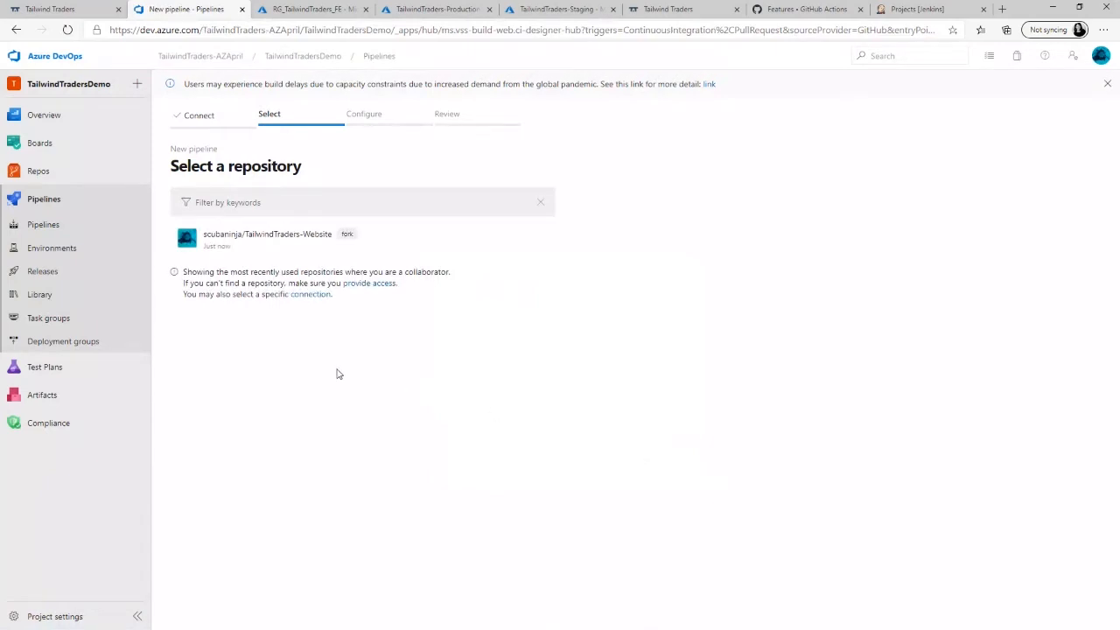
{"action": "left_click", "coordinate": [291, 239]}
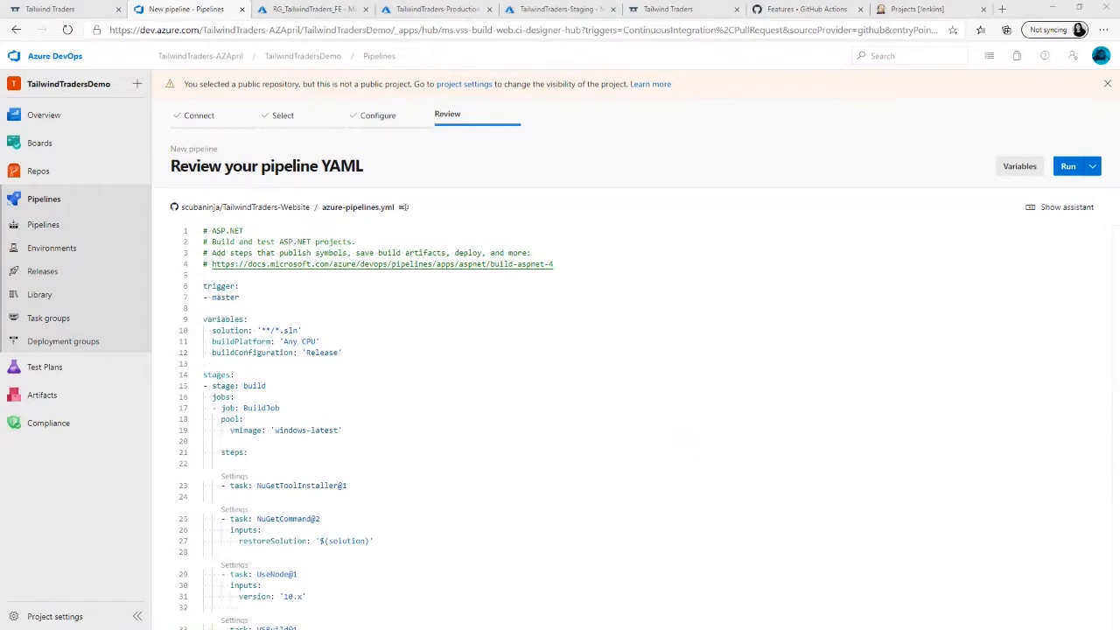
- Switch to Visual Studio Code, open provided-azure-pipelines.yml from the website repository, and copy its entire contents
{"action": "key", "text": "alt+Tab"}
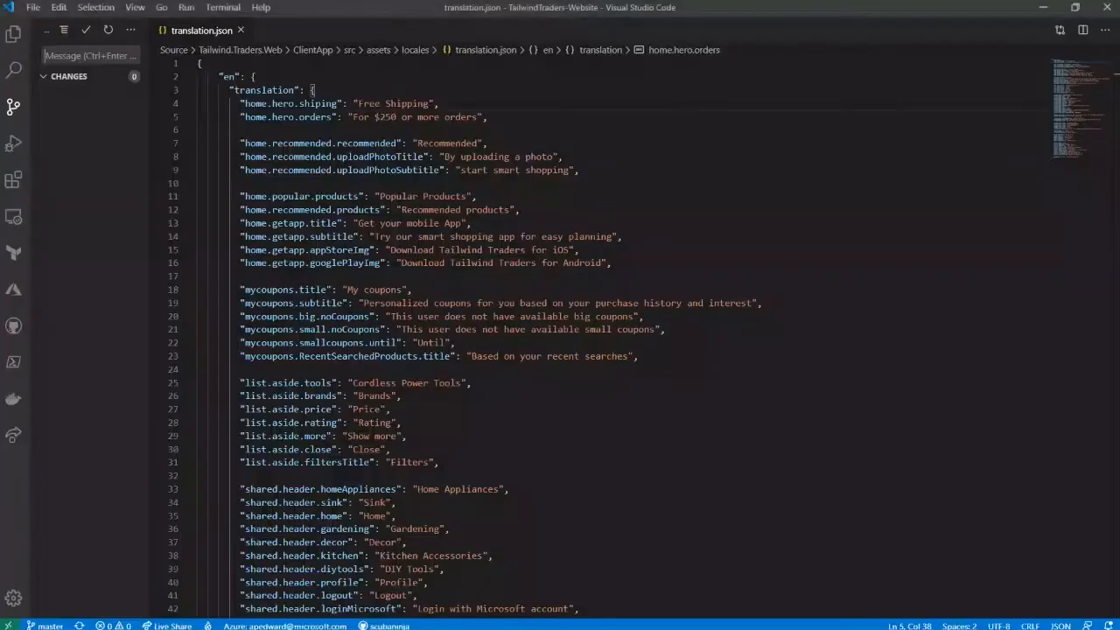
{"action": "left_click", "coordinate": [12, 37]}
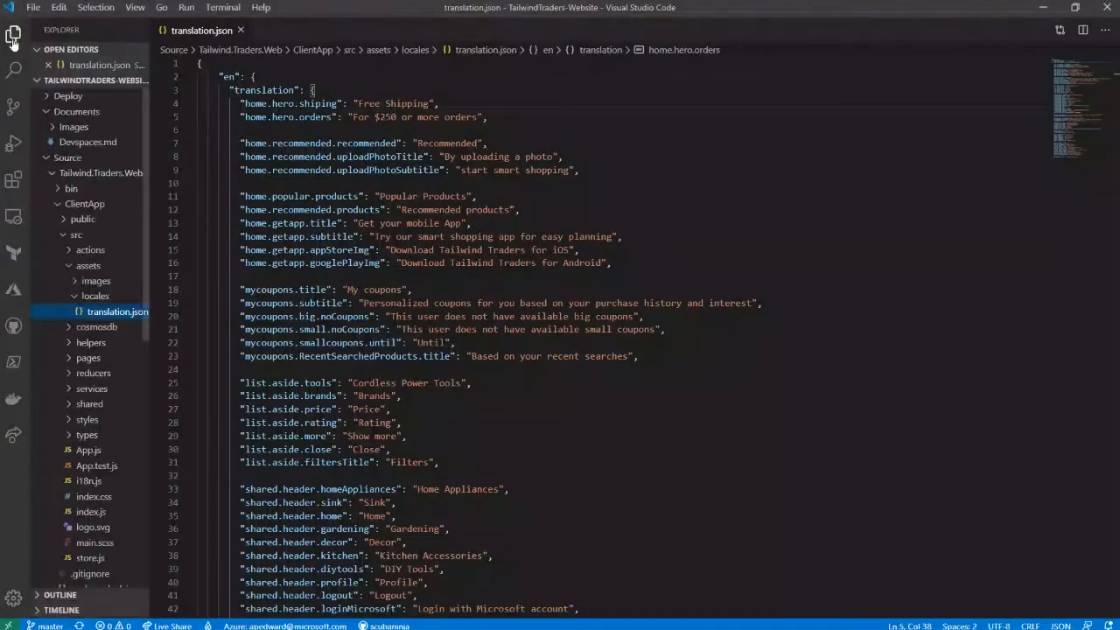
{"action": "left_click_drag", "start_coordinate": [145, 260], "coordinate": [145, 547]}
{"action": "left_click", "coordinate": [127, 550]}
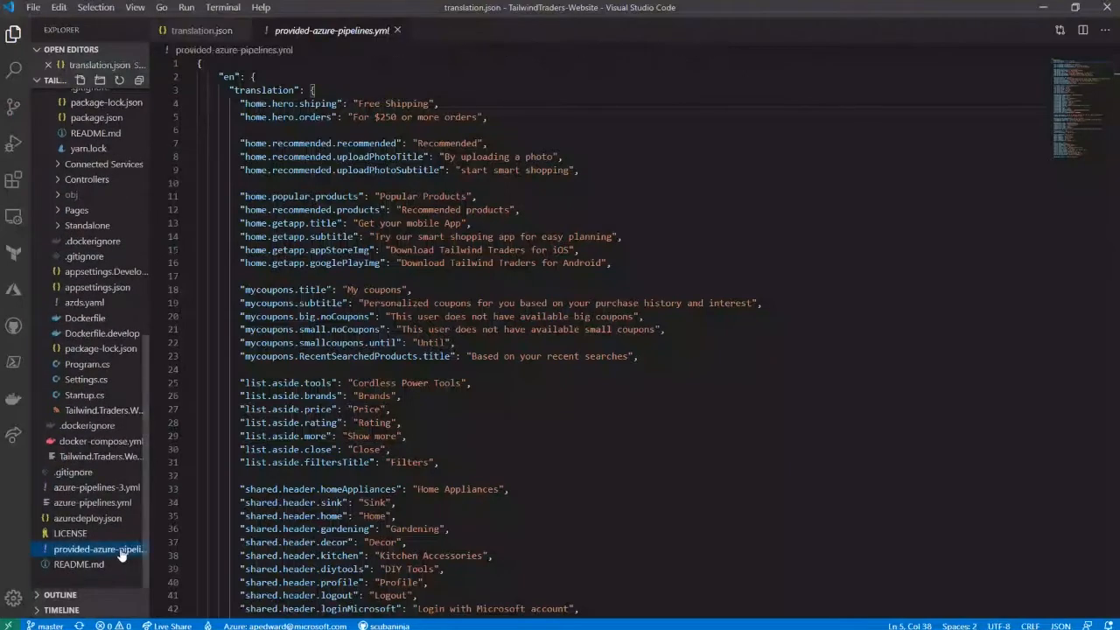
{"action": "key", "text": "ctrl+a"}
{"action": "left_click", "coordinate": [495, 385]}
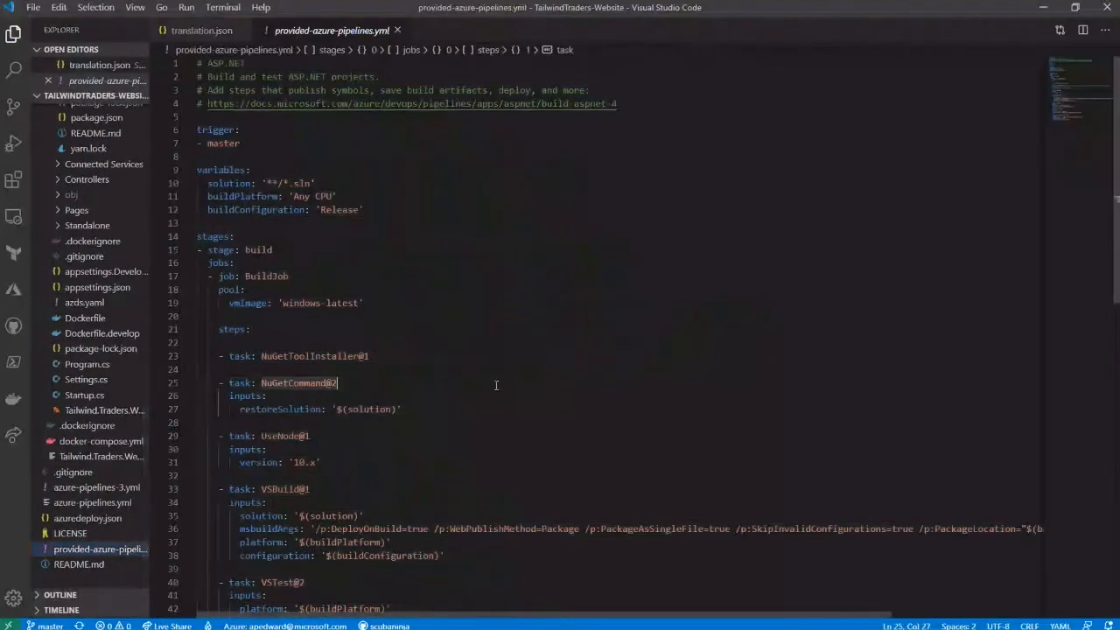
{"action": "key", "text": "ctrl+a"}
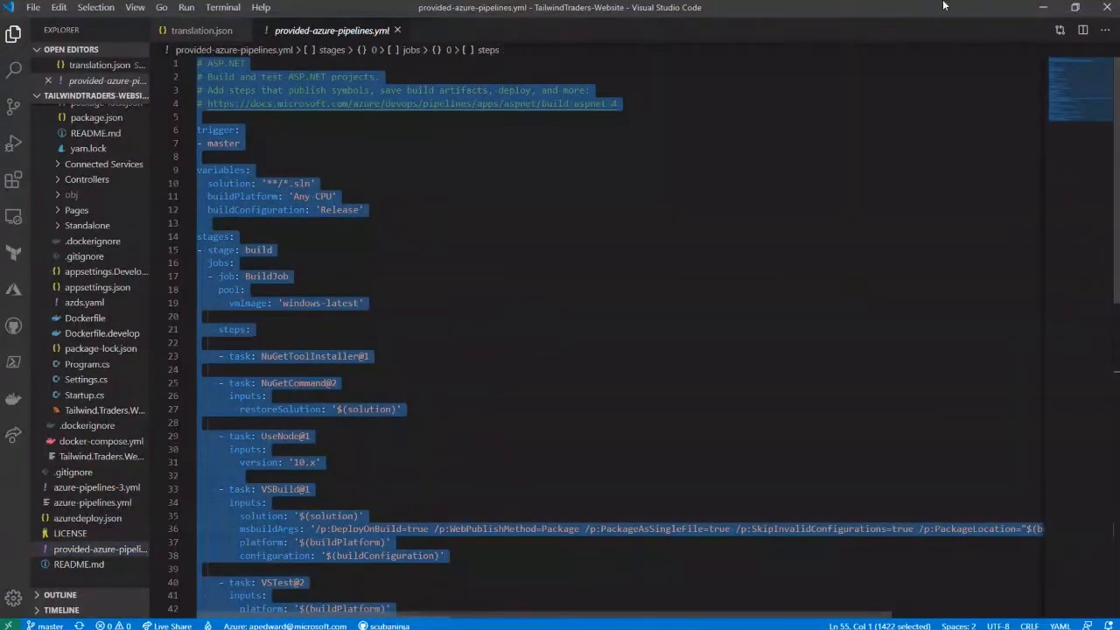
- Return to Azure DevOps, replace the whole azure-pipelines.yml with the copied YAML, and run the pipeline
{"action": "left_click", "coordinate": [1042, 7]}
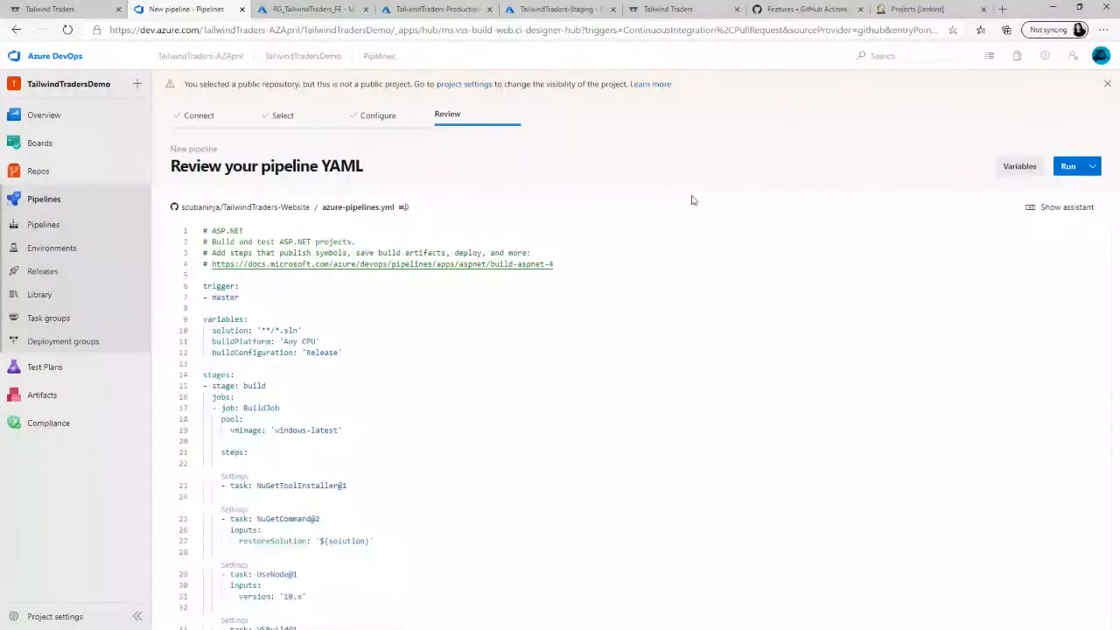
{"action": "left_click", "coordinate": [525, 253]}
{"action": "key", "text": "ctrl+a"}
{"action": "key", "text": "Delete"}
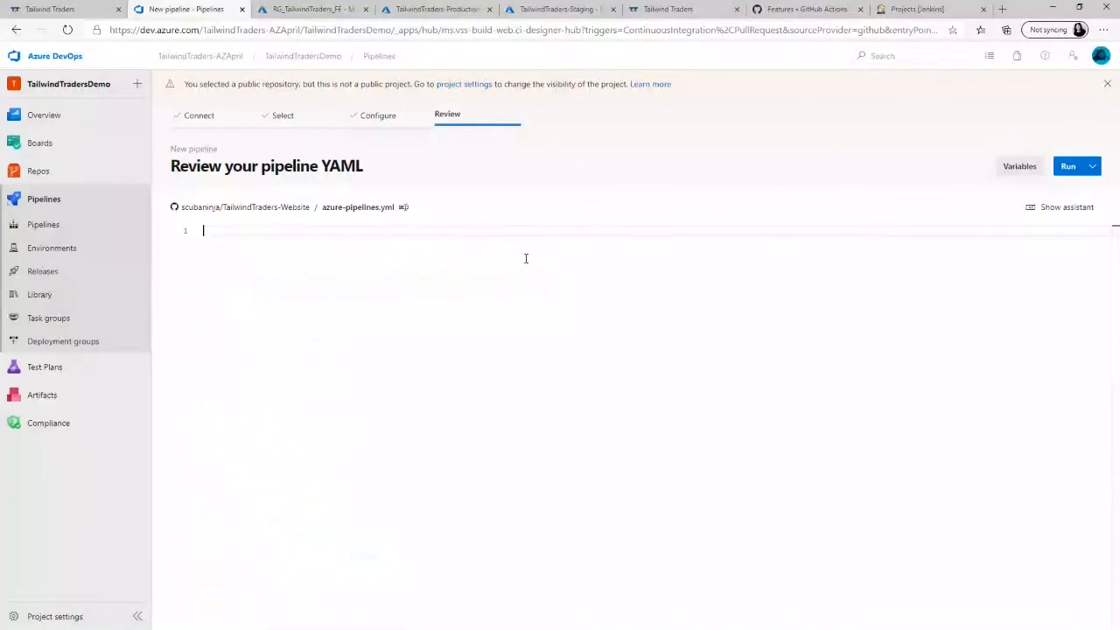
{"action": "key", "text": "ctrl+v"}
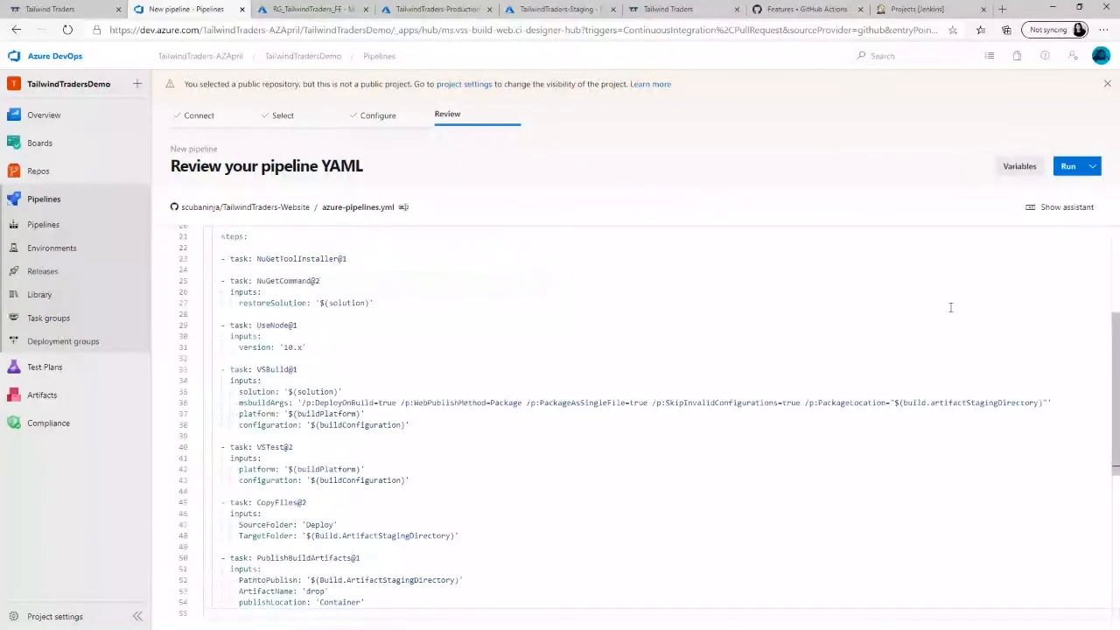
{"action": "left_click_drag", "start_coordinate": [1115, 372], "coordinate": [1114, 285]}
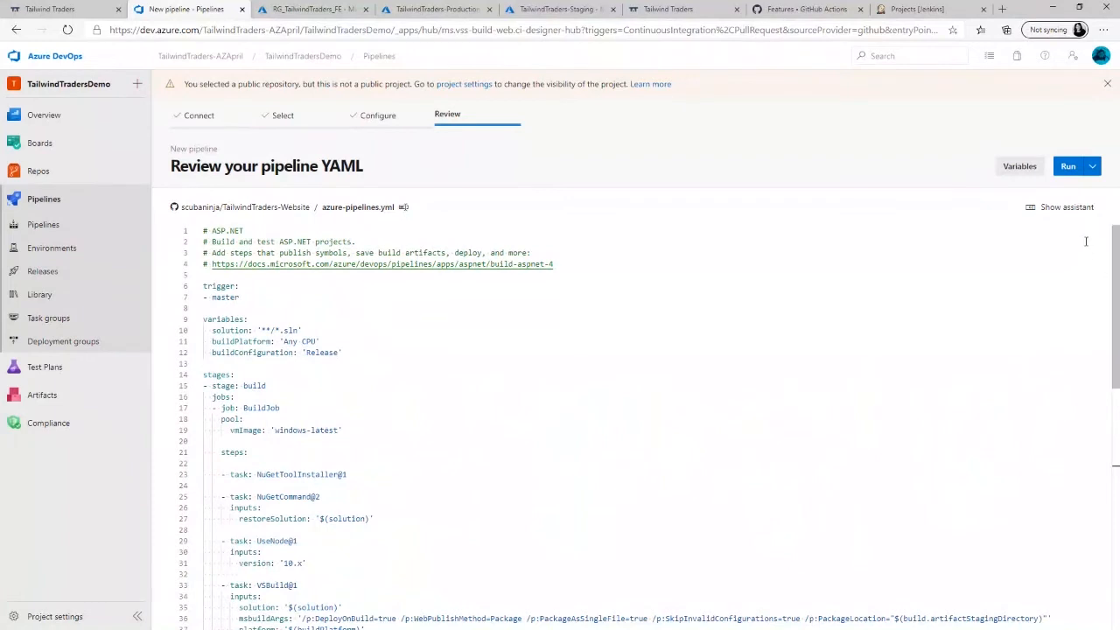
{"action": "left_click", "coordinate": [1069, 167]}
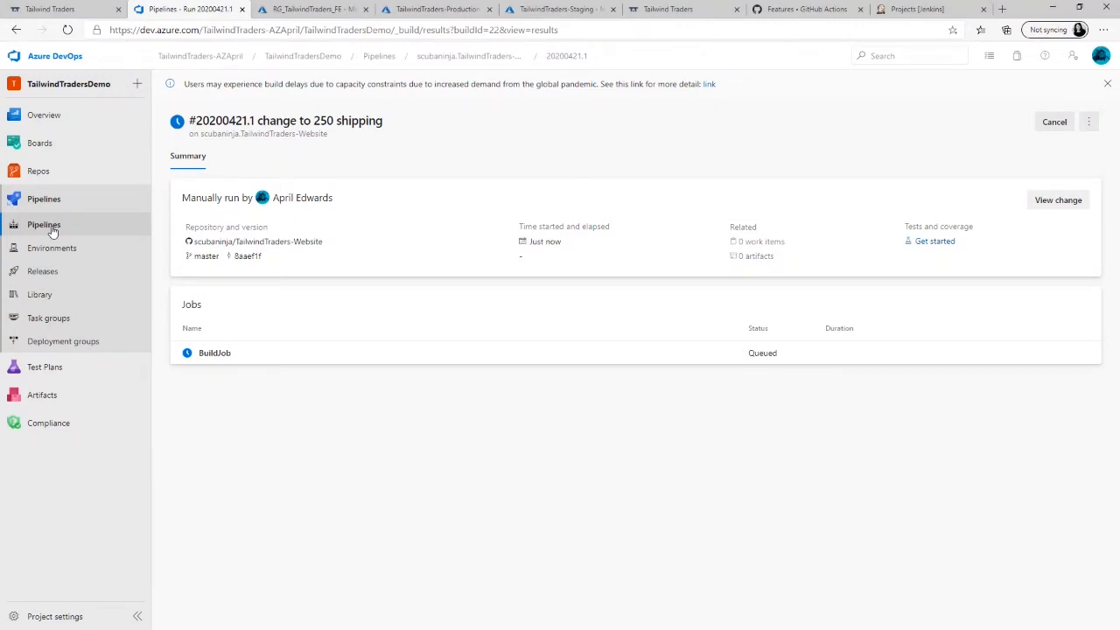
- Create a new release pipeline whose first stage uses the Azure App Service deployment template
{"action": "left_click", "coordinate": [75, 270]}
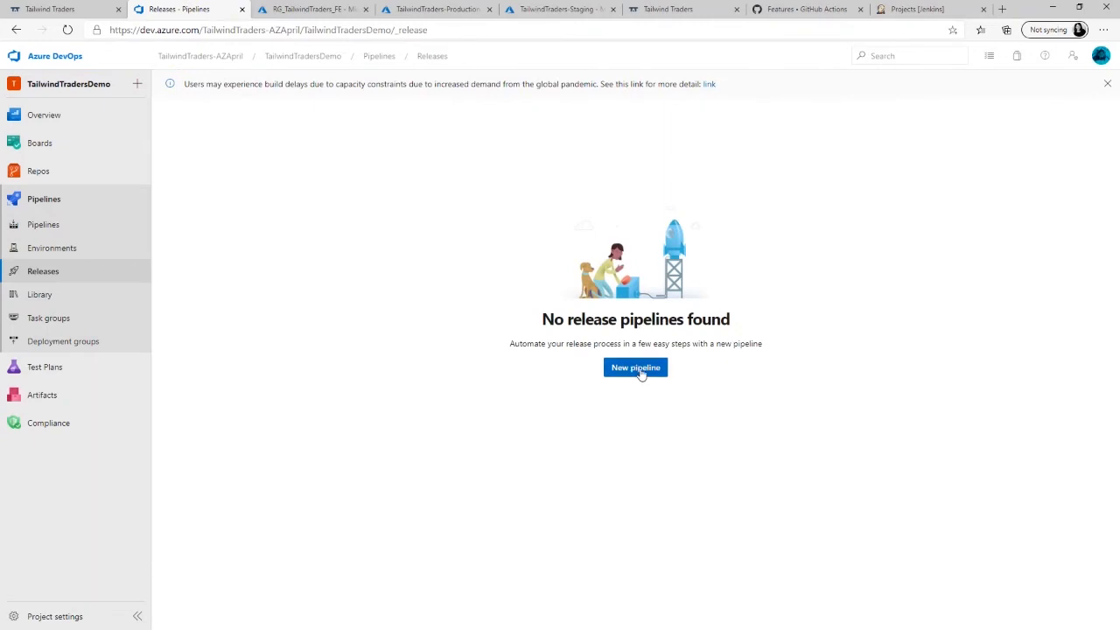
{"action": "left_click", "coordinate": [638, 370]}
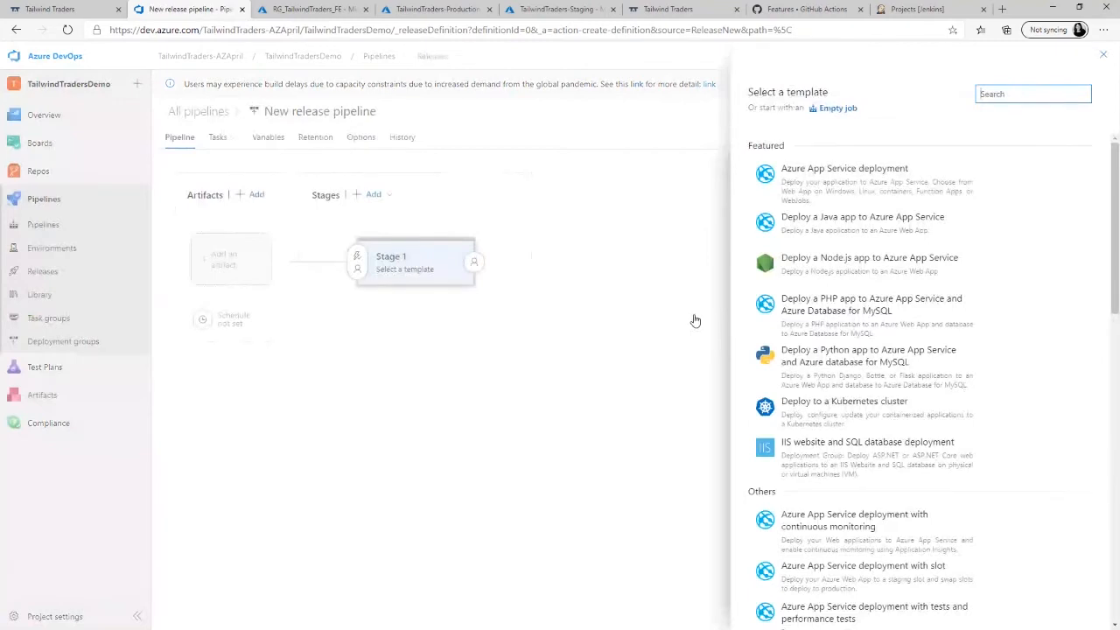
{"action": "mouse_move", "coordinate": [997, 278]}
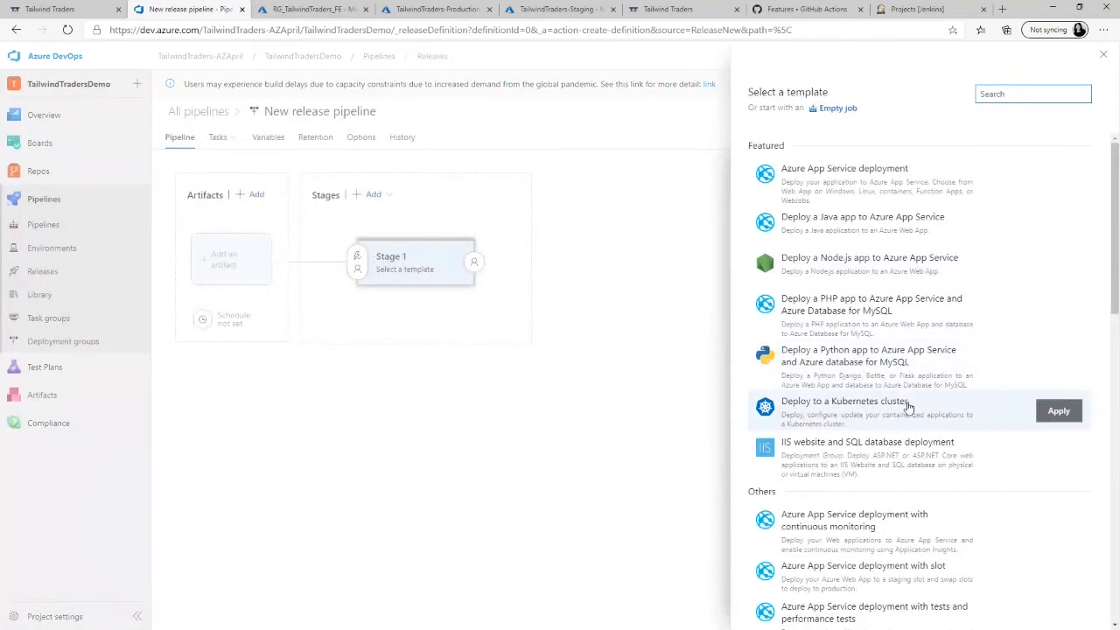
{"action": "mouse_move", "coordinate": [915, 280]}
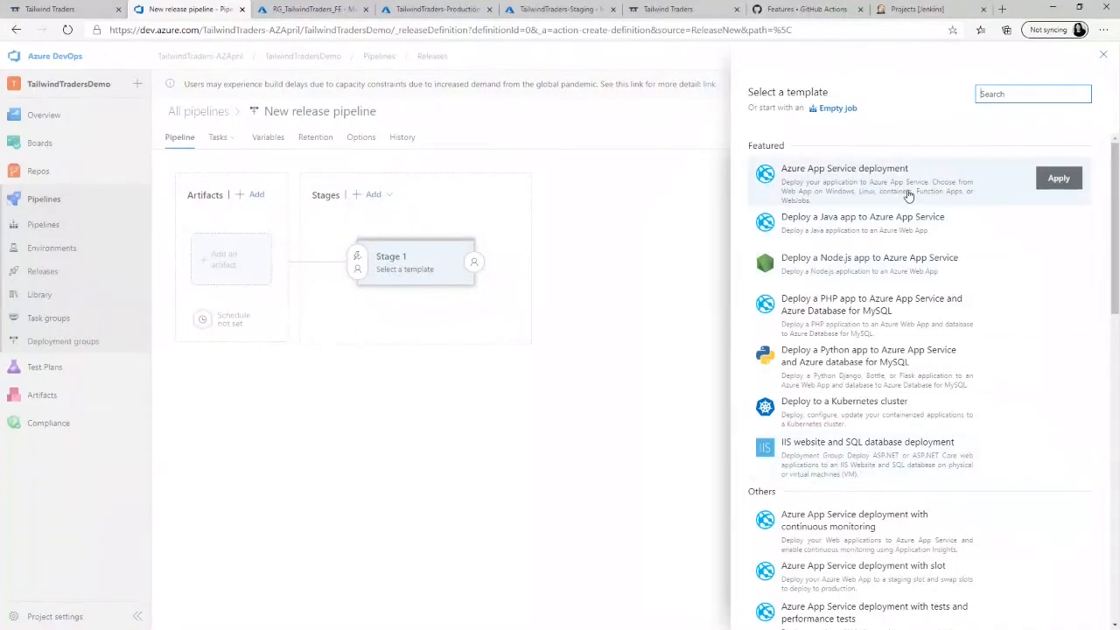
{"action": "left_click", "coordinate": [1059, 179]}
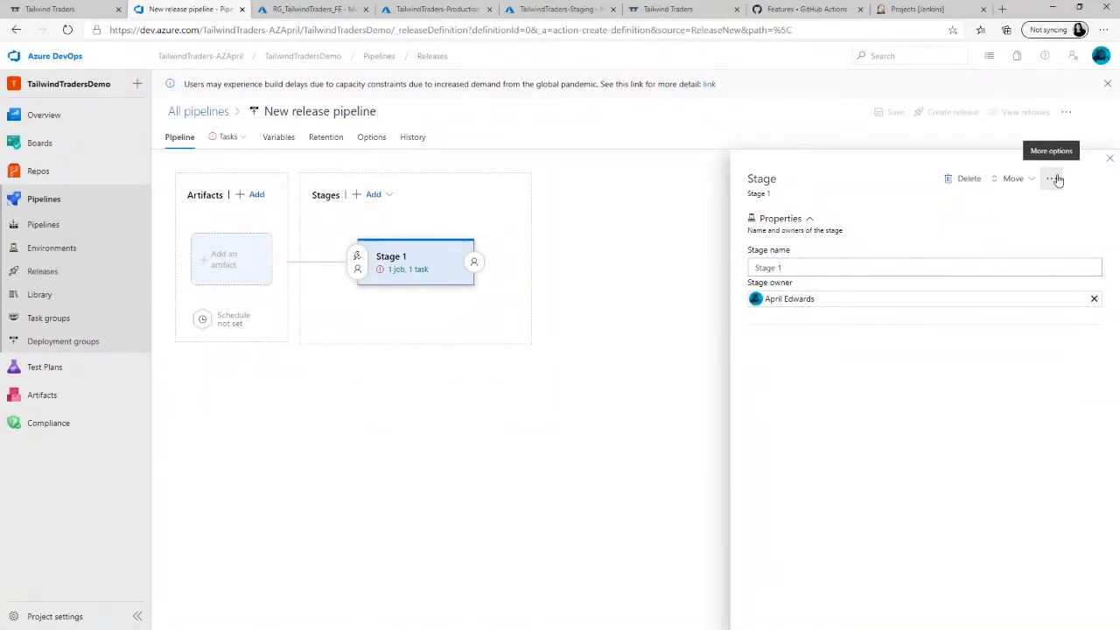
- Name the release pipeline's first stage Staging and close its properties
{"action": "left_click_drag", "start_coordinate": [866, 265], "coordinate": [710, 280]}
{"action": "type", "text": "Staging"}
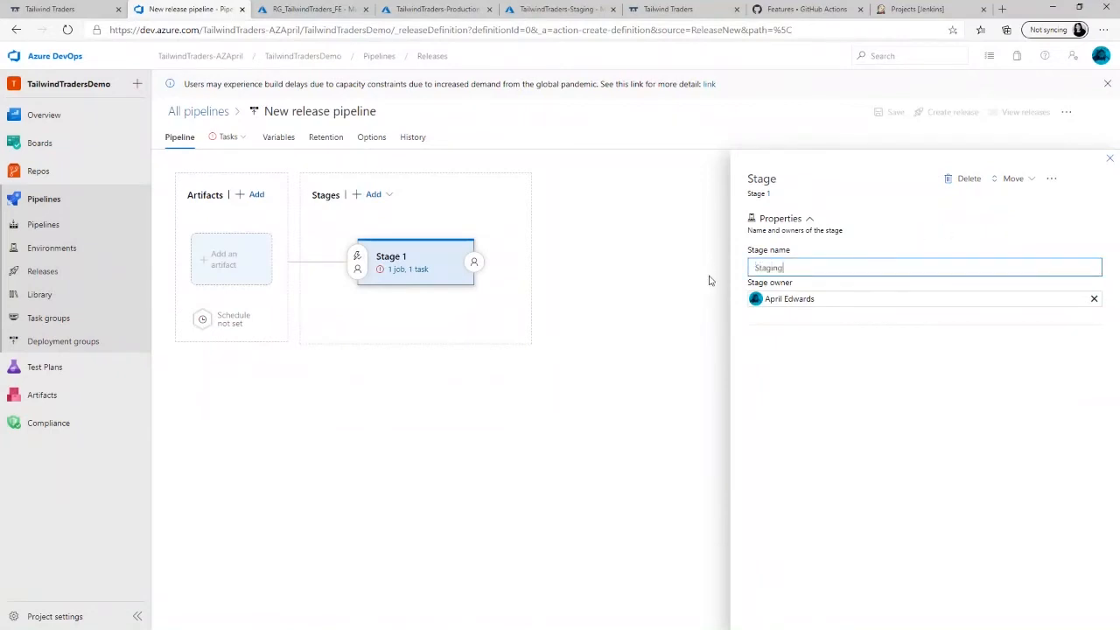
{"action": "left_click", "coordinate": [1109, 158]}
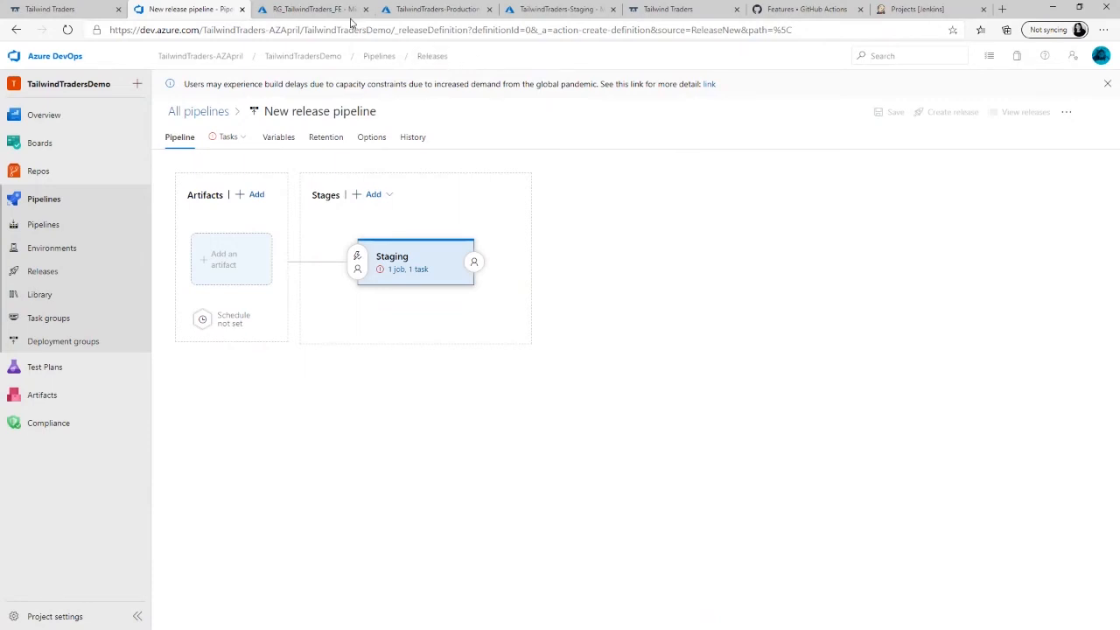
- View the TailwindTraders-Production and TailwindTraders-Staging app services in the Azure portal, and return to the release pipeline
{"action": "left_click", "coordinate": [438, 11]}
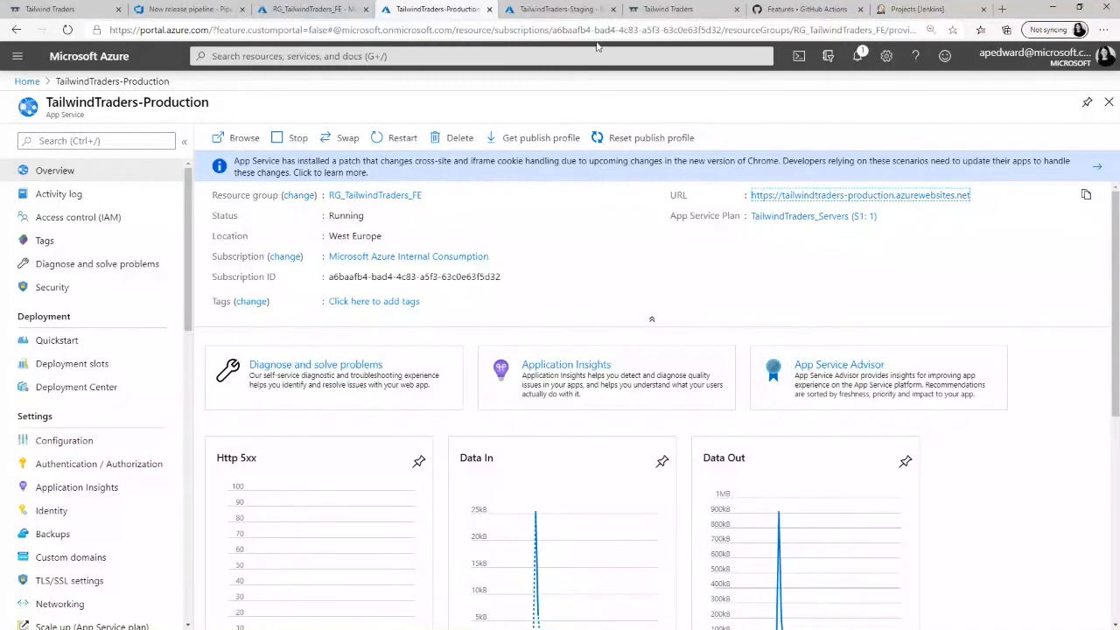
{"action": "left_click", "coordinate": [570, 10]}
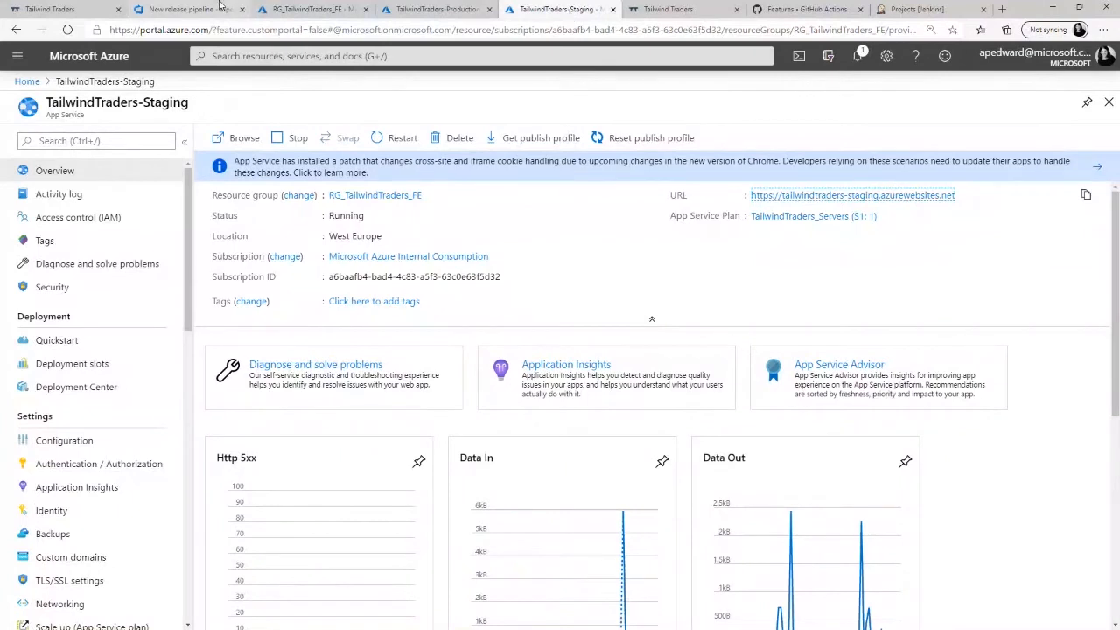
{"action": "left_click", "coordinate": [191, 12]}
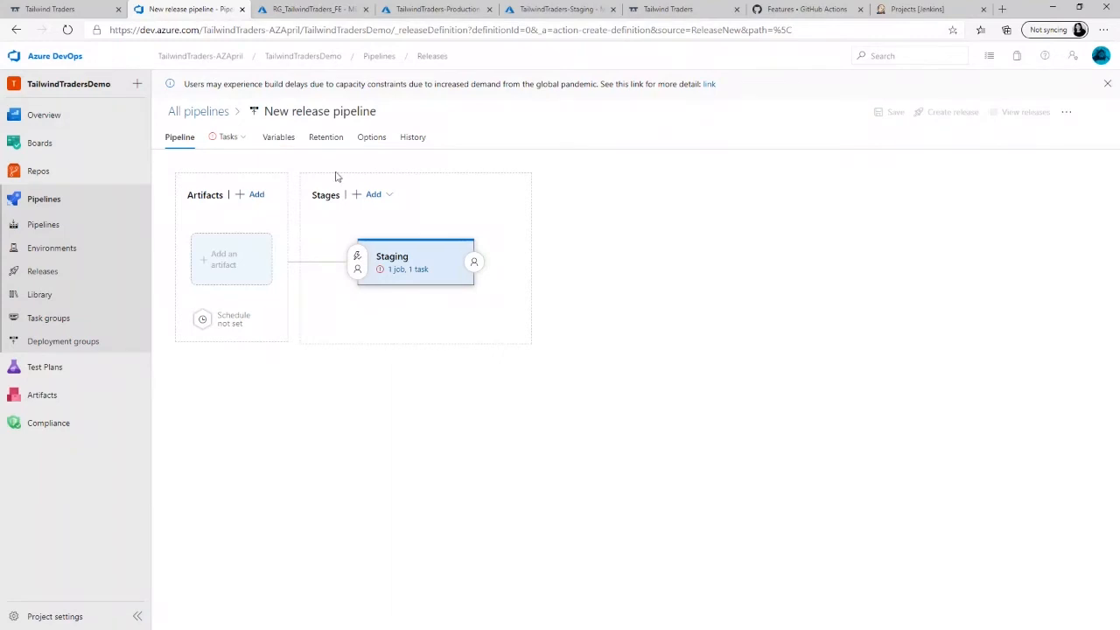
- Set the Staging stage's subscription to the Microsoft Azure Internal Consumption service connection and its app type to Web App on Windows
{"action": "left_click", "coordinate": [408, 271]}
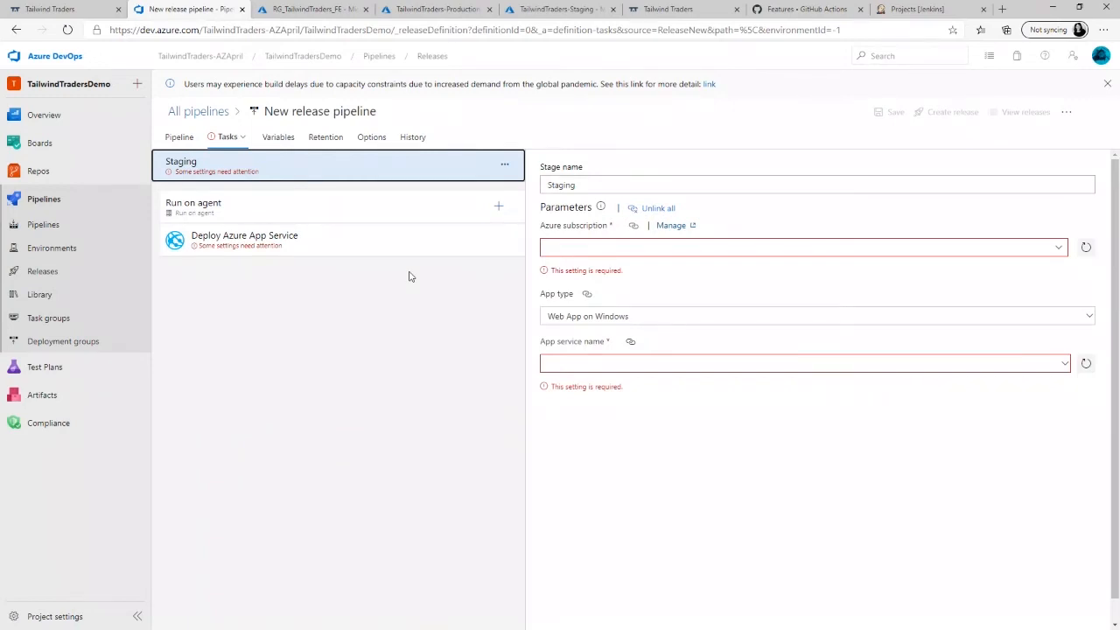
{"action": "left_click", "coordinate": [1060, 250]}
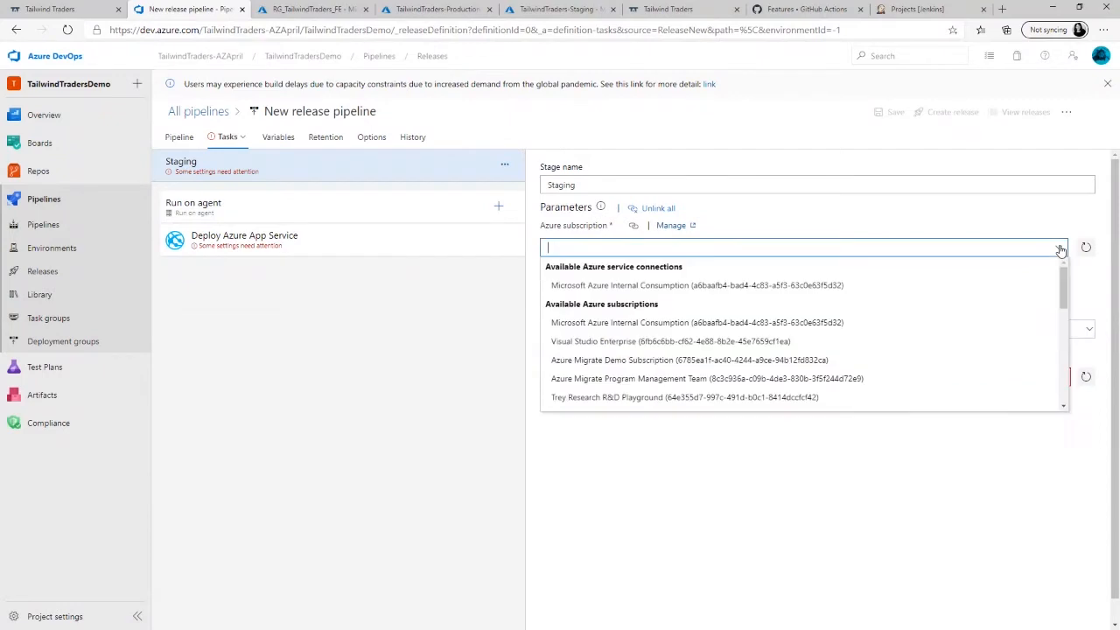
{"action": "left_click", "coordinate": [803, 287]}
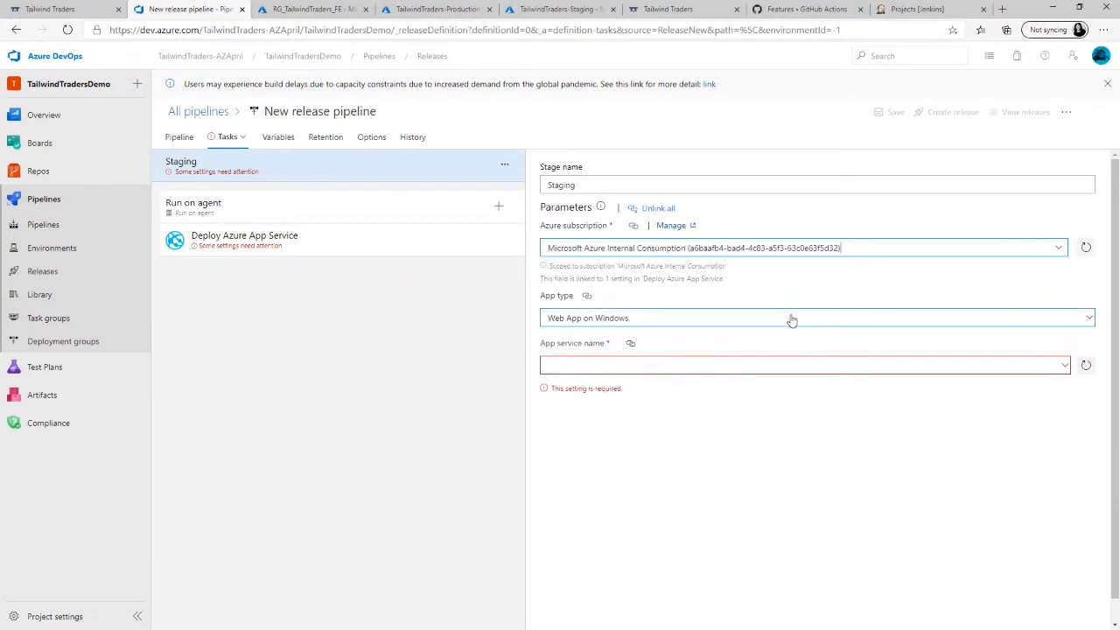
{"action": "left_click", "coordinate": [1090, 306]}
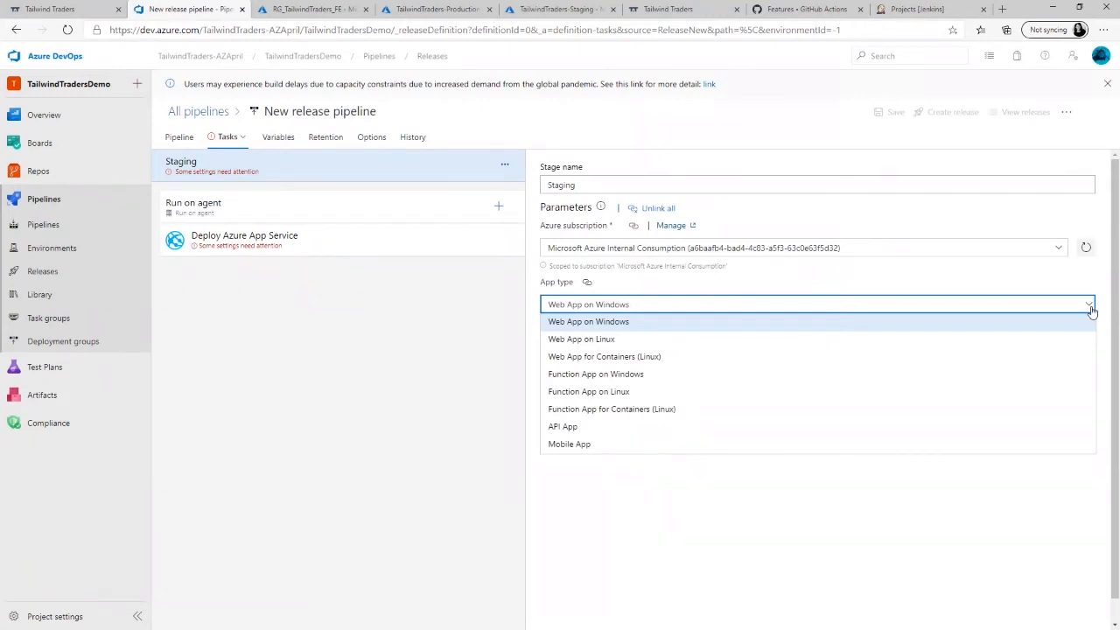
{"action": "left_click", "coordinate": [685, 329]}
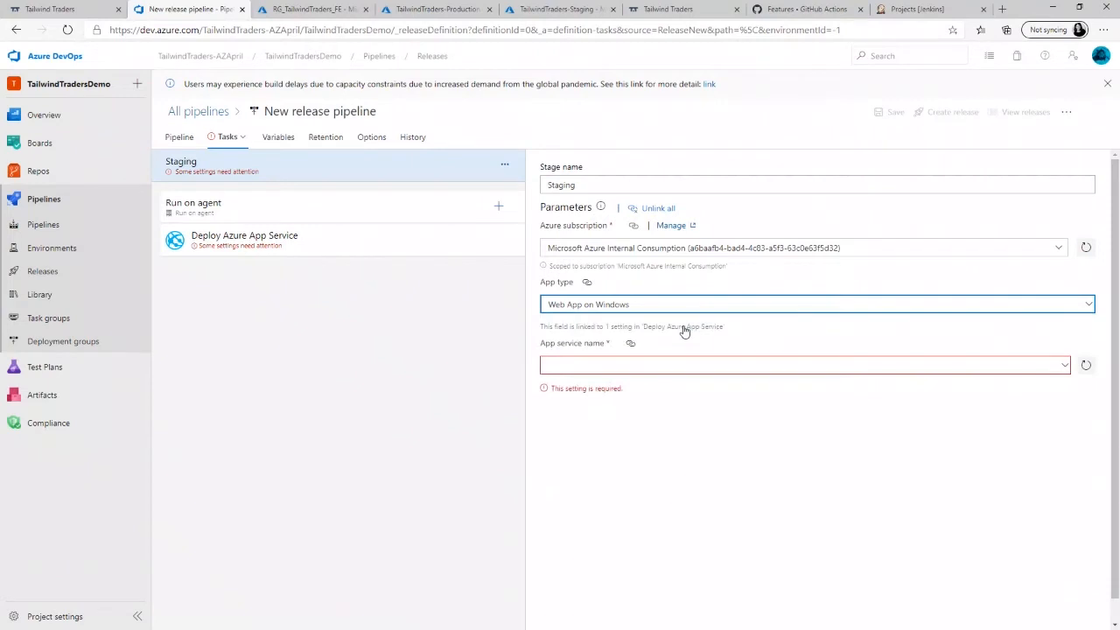
- Set the Staging stage's app service name to TailwindTraders-Staging and save the release pipeline
{"action": "left_click", "coordinate": [1066, 371]}
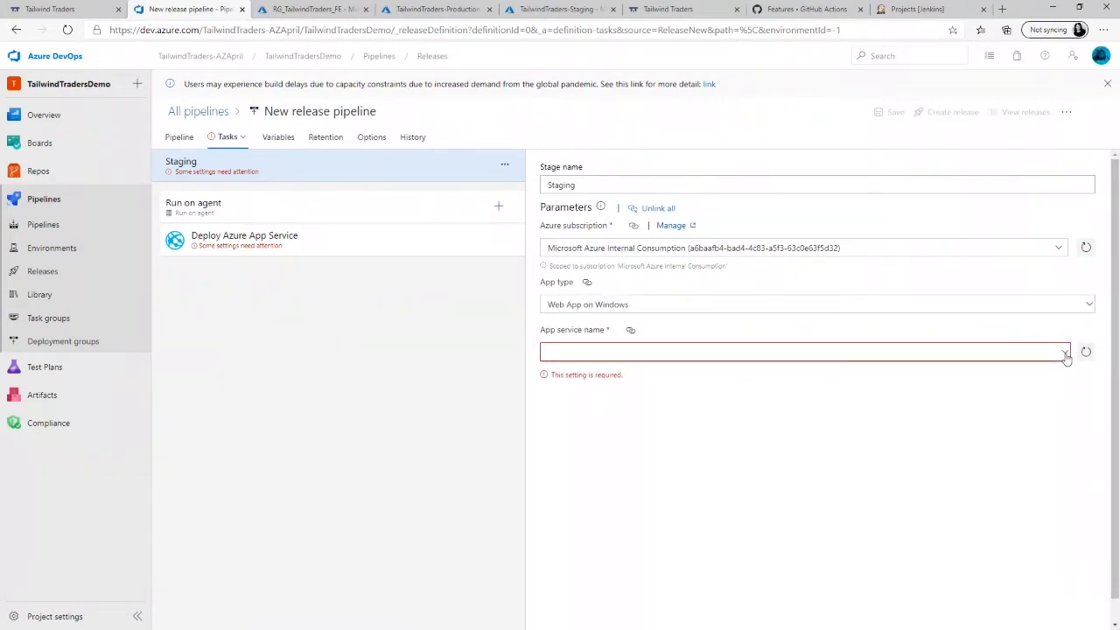
{"action": "left_click", "coordinate": [1064, 353]}
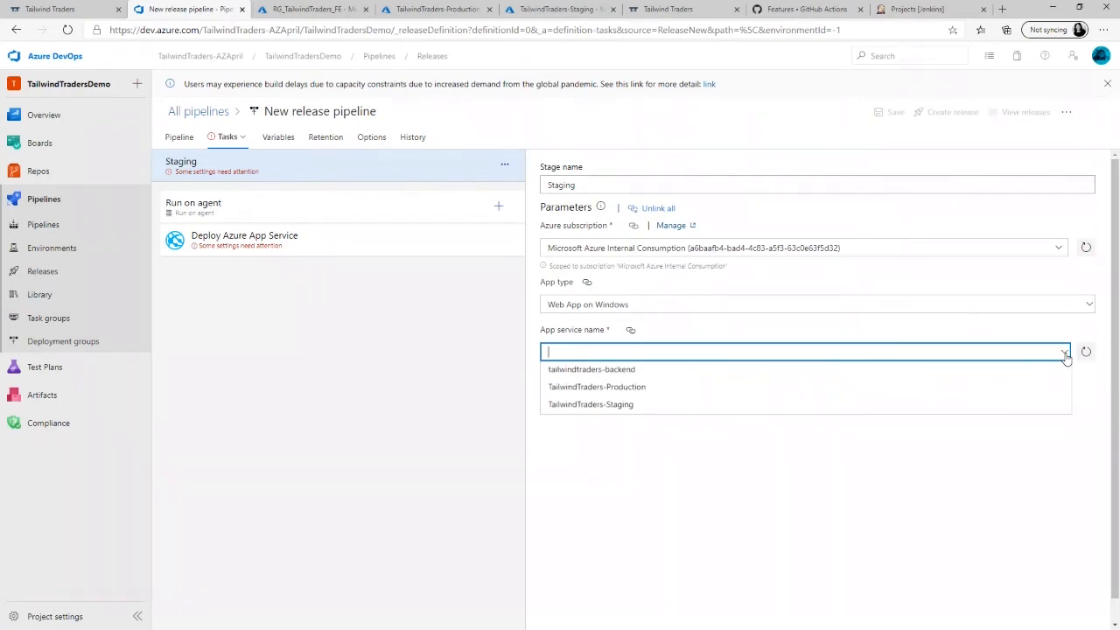
{"action": "left_click", "coordinate": [824, 407]}
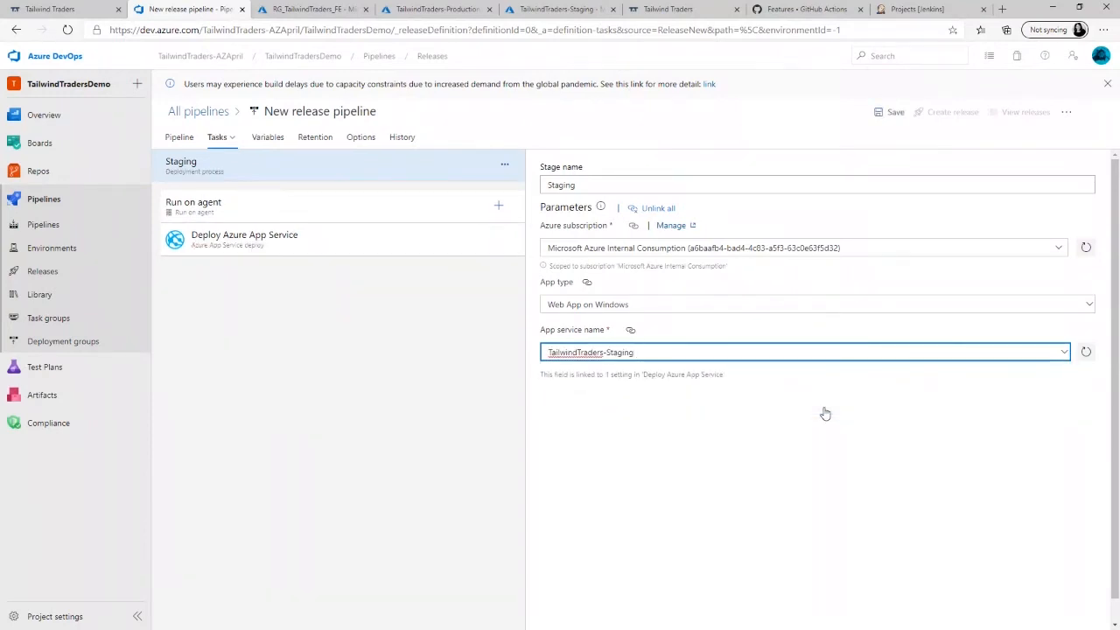
{"action": "left_click", "coordinate": [892, 112]}
{"action": "left_click", "coordinate": [617, 410]}
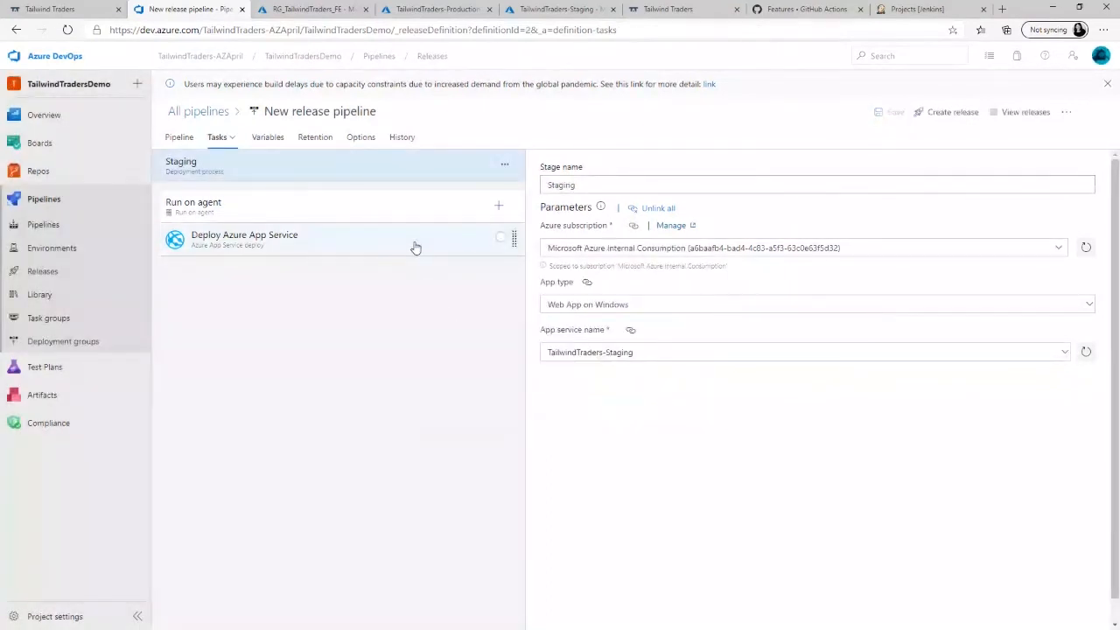
- Review the settings of the Deploy Azure App Service task, and return to the release pipeline's stage diagram
{"action": "left_click", "coordinate": [416, 247]}
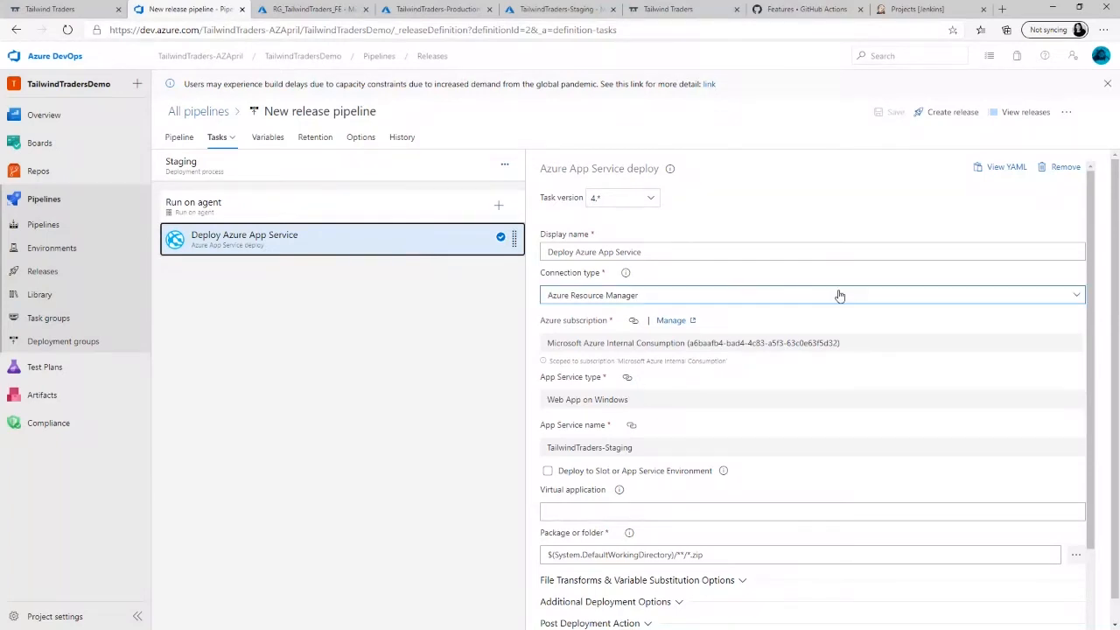
{"action": "scroll", "coordinate": [1104, 339], "scroll_direction": "down", "scroll_amount": 1}
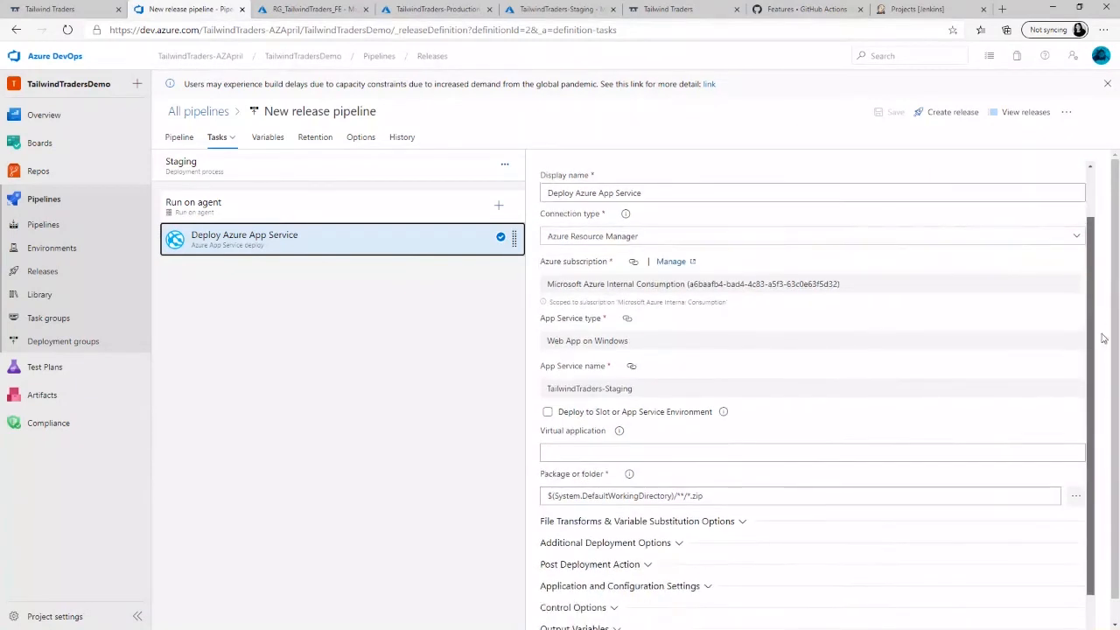
{"action": "scroll", "coordinate": [1103, 339], "scroll_direction": "down", "scroll_amount": 1}
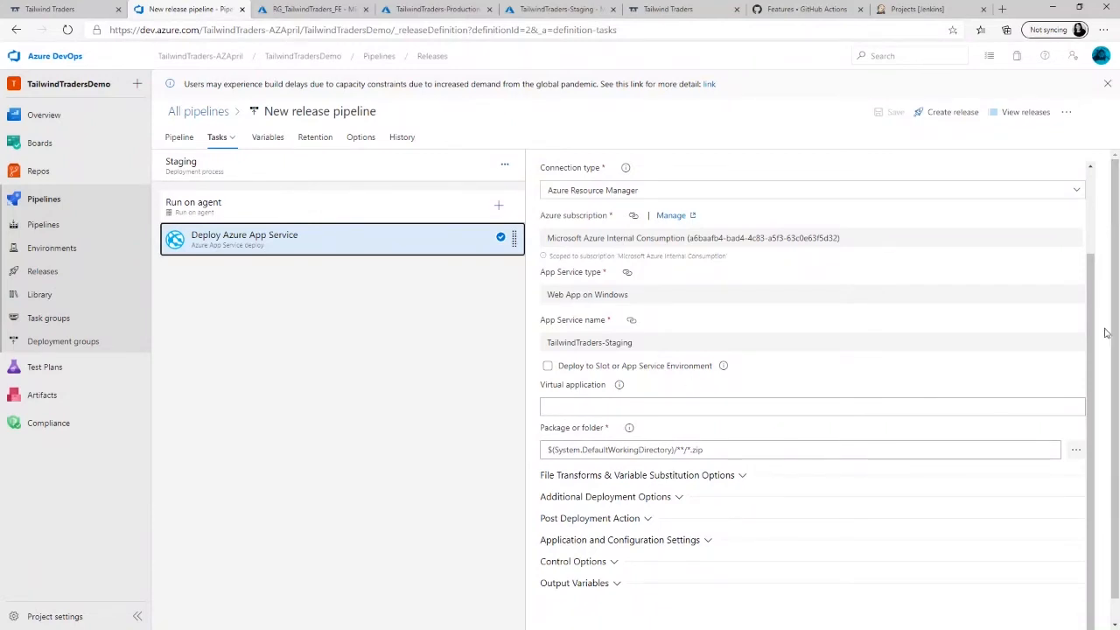
{"action": "scroll", "coordinate": [1092, 355], "scroll_direction": "up", "scroll_amount": 2}
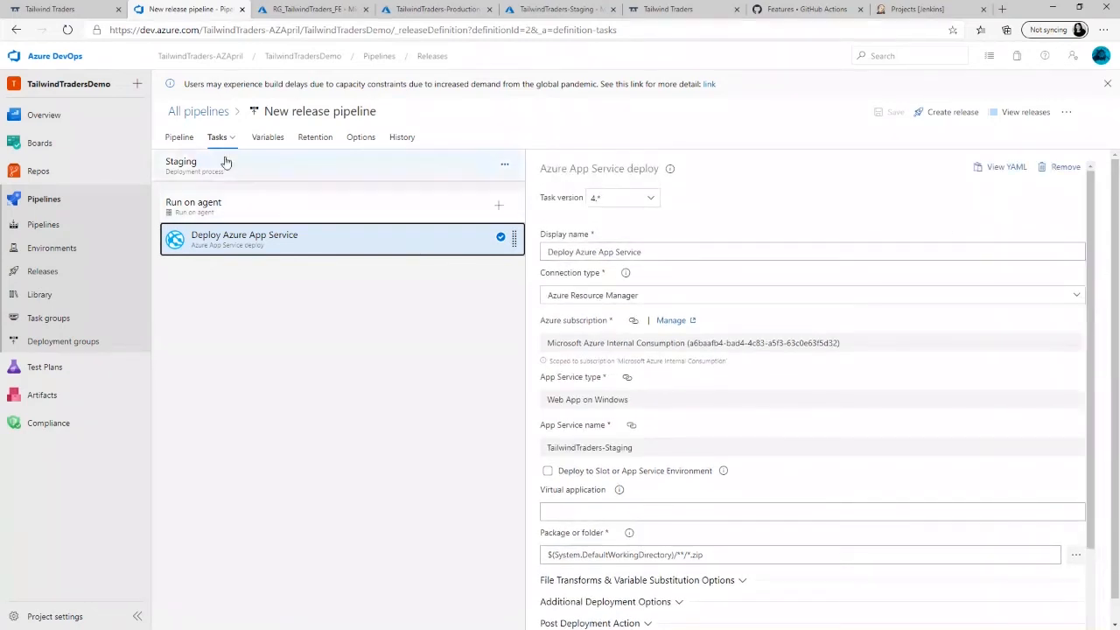
{"action": "left_click", "coordinate": [180, 138]}
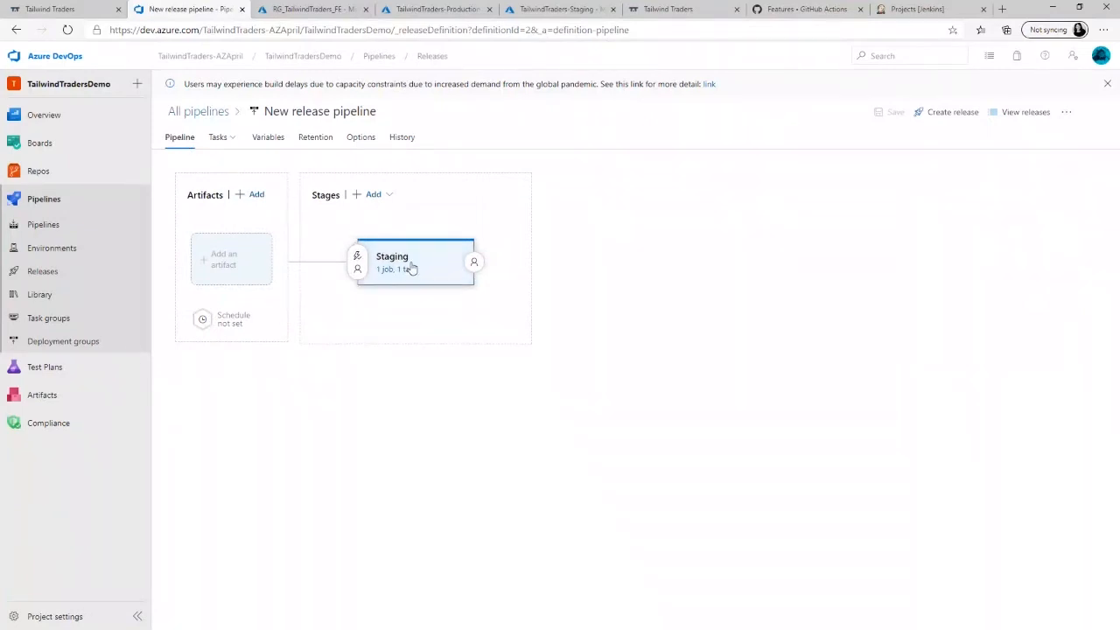
{"action": "mouse_move", "coordinate": [432, 302]}
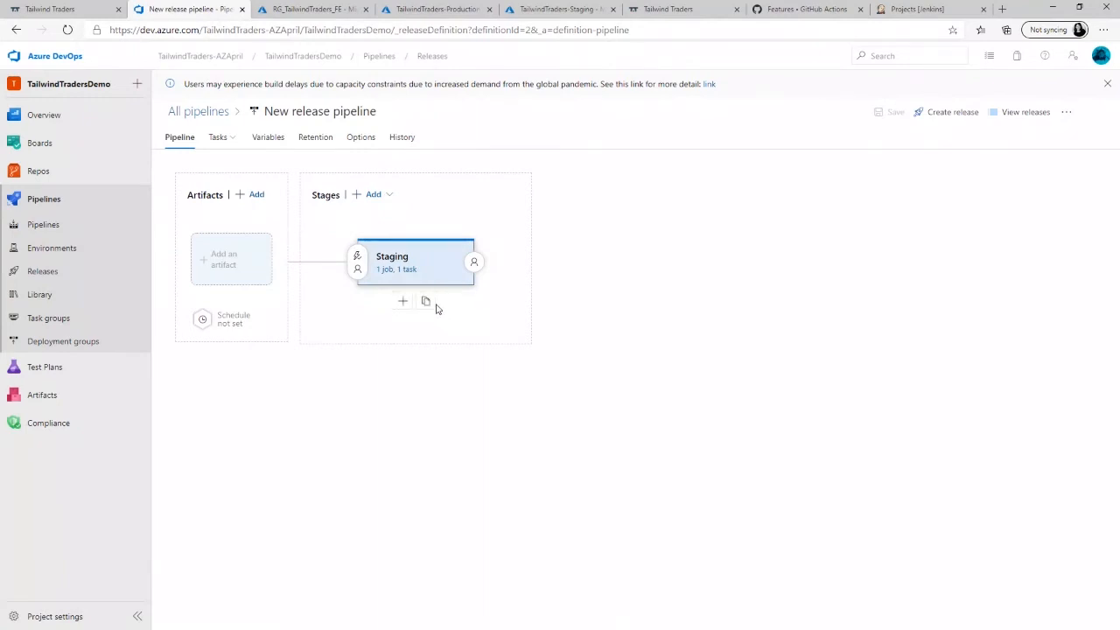
- Clone the Staging stage of the release pipeline and open the properties of the copy
{"action": "left_click", "coordinate": [438, 304]}
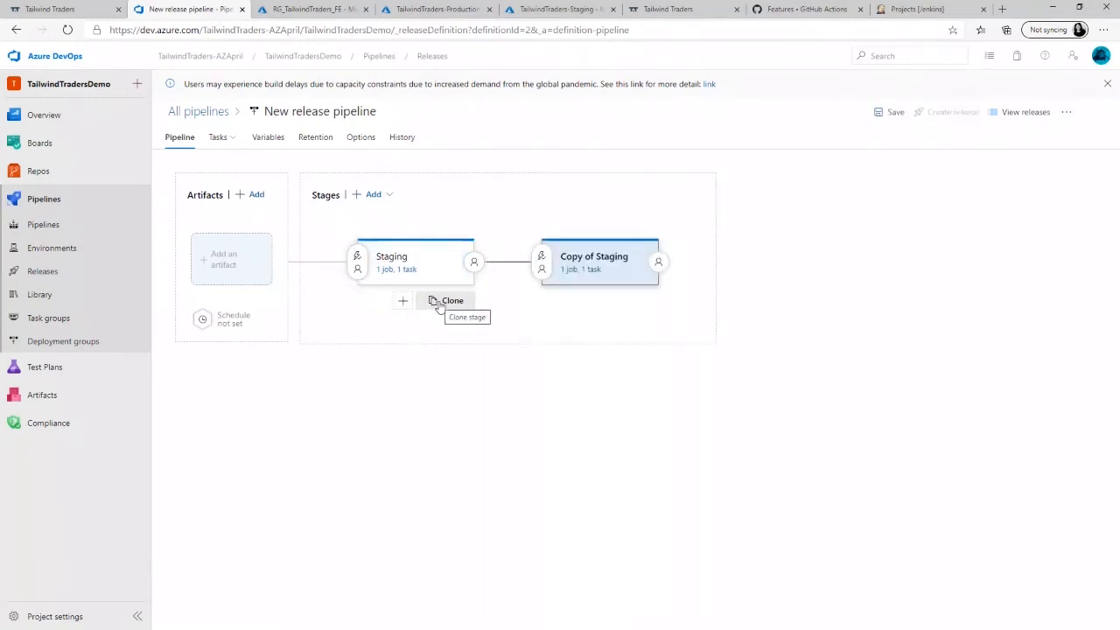
{"action": "left_click", "coordinate": [583, 263]}
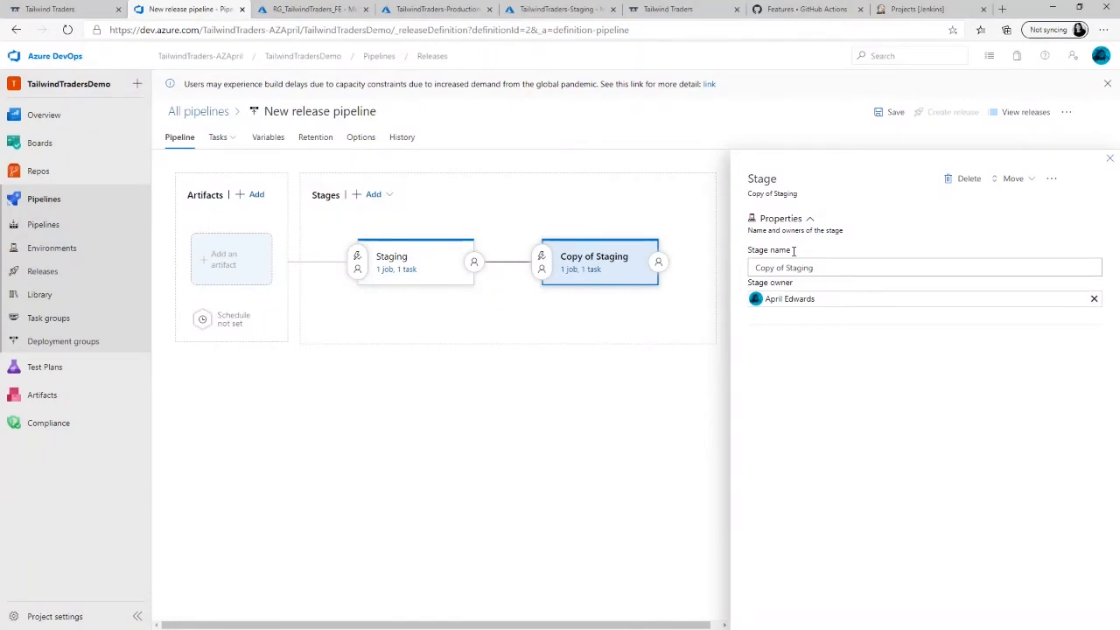
- In the Azure portal, set the TailwindTraders-Production-canary deployment slot's traffic to 50% and save the change
{"action": "left_click", "coordinate": [432, 9]}
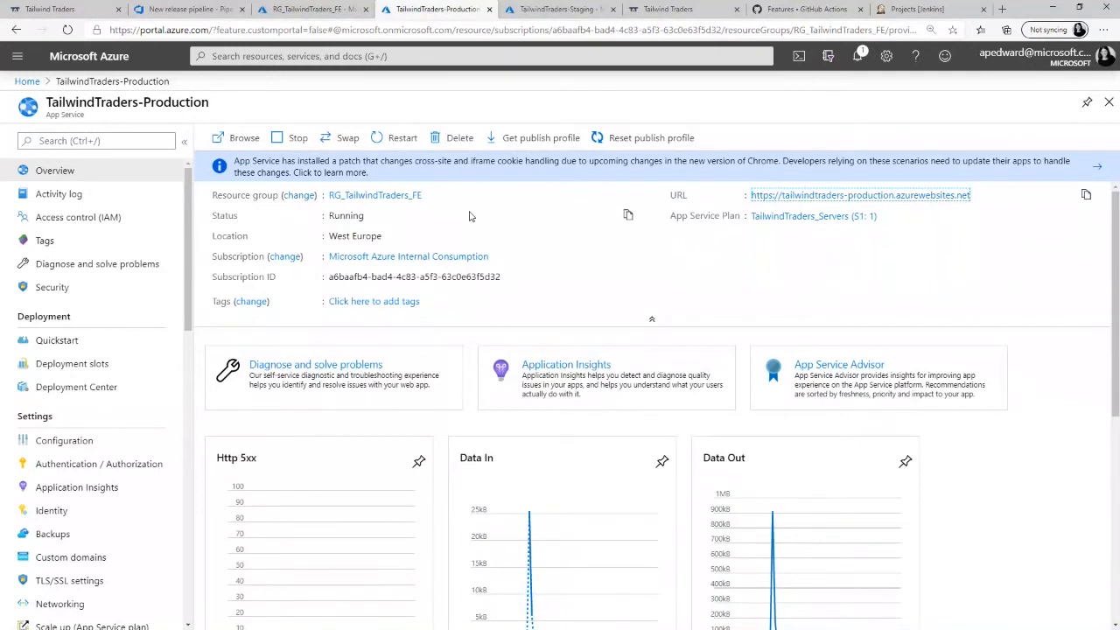
{"action": "left_click", "coordinate": [106, 365]}
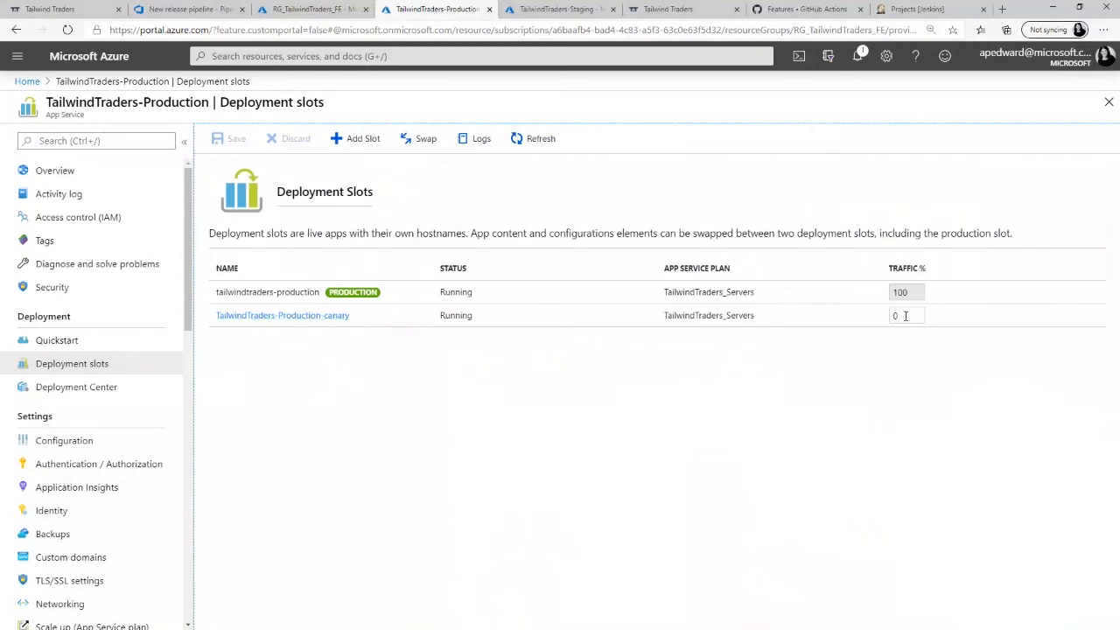
{"action": "left_click", "coordinate": [905, 315]}
{"action": "type", "text": "5"}
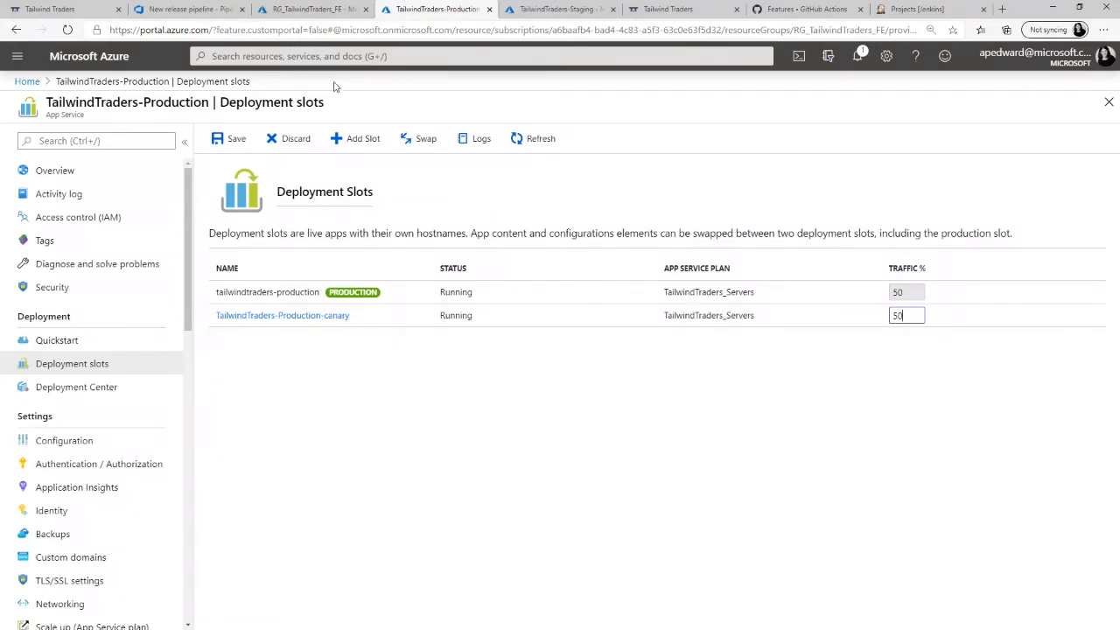
{"action": "left_click", "coordinate": [231, 138]}
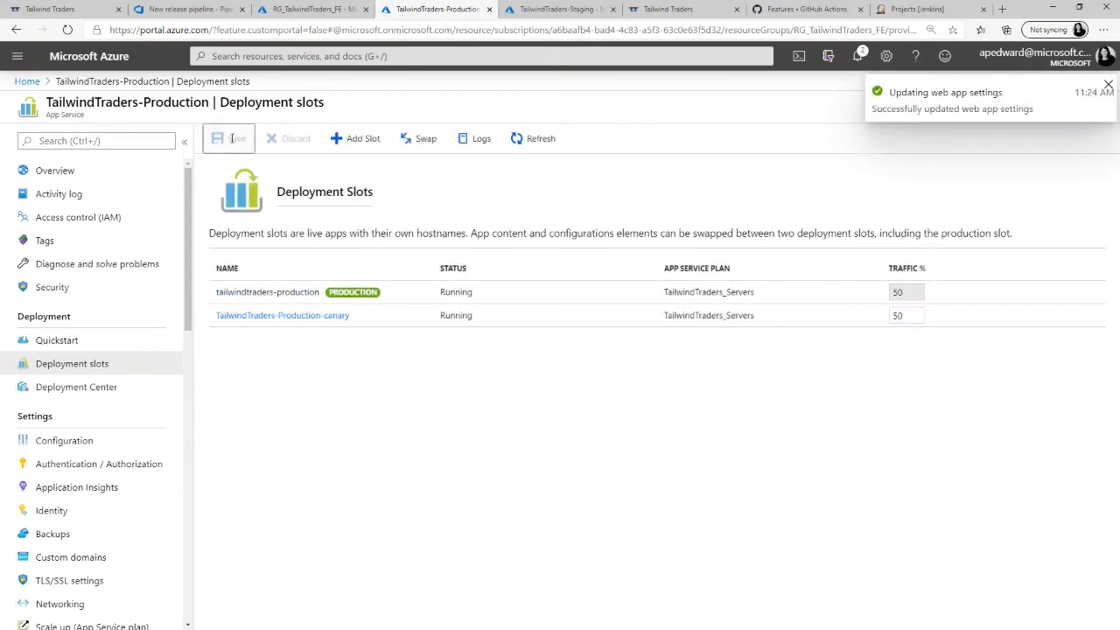
- Return to the release pipeline in Azure DevOps and rename the cloned stage as Canary
{"action": "left_click", "coordinate": [179, 11]}
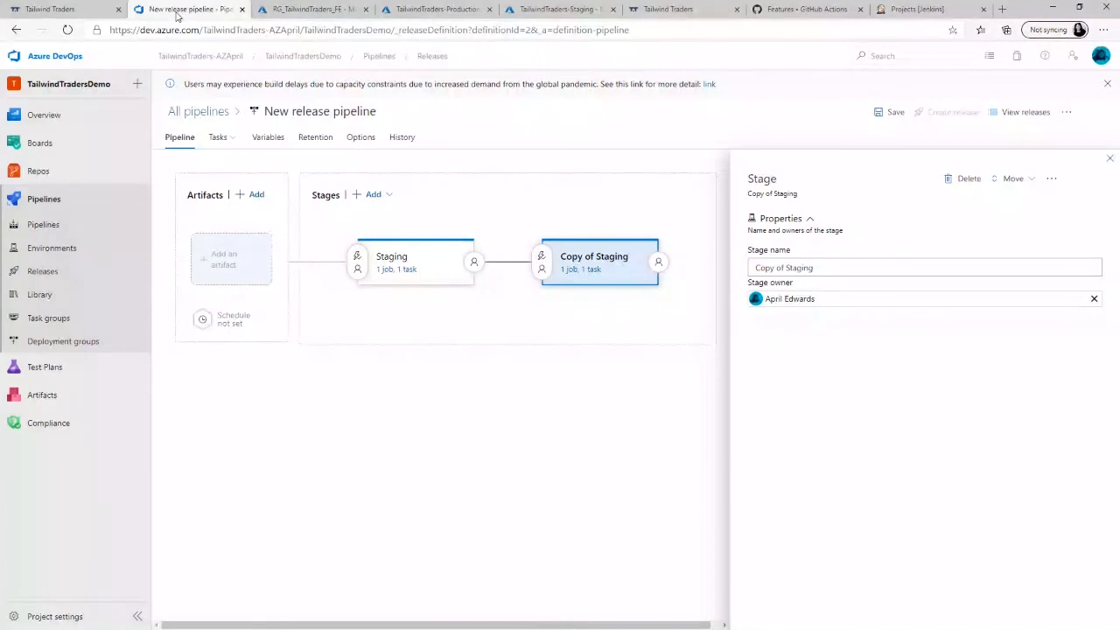
{"action": "left_click", "coordinate": [825, 265]}
{"action": "key", "text": "ctrl+a"}
{"action": "type", "text": "Canary"}
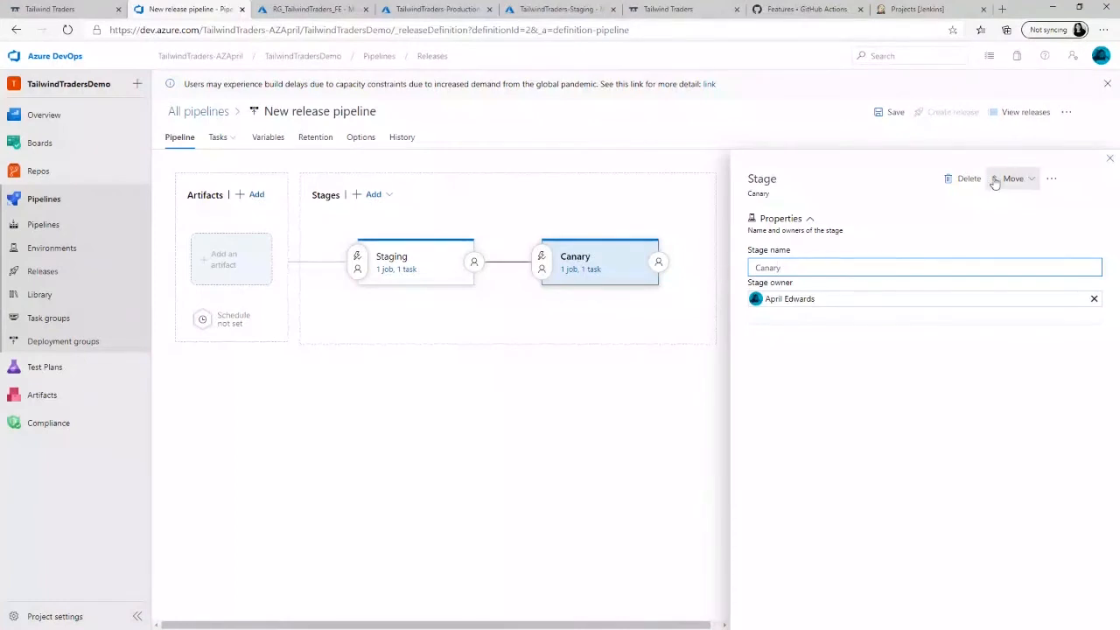
{"action": "left_click", "coordinate": [1109, 160]}
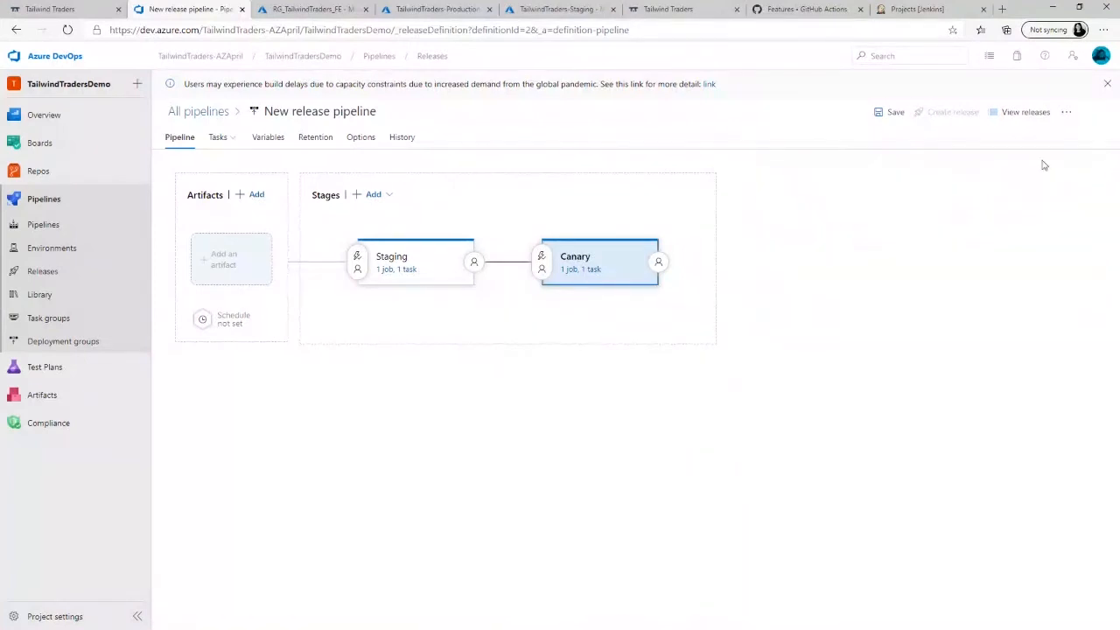
- Set the Canary stage's app service name to TailwindTraders-Production and save the release pipeline
{"action": "left_click", "coordinate": [594, 271]}
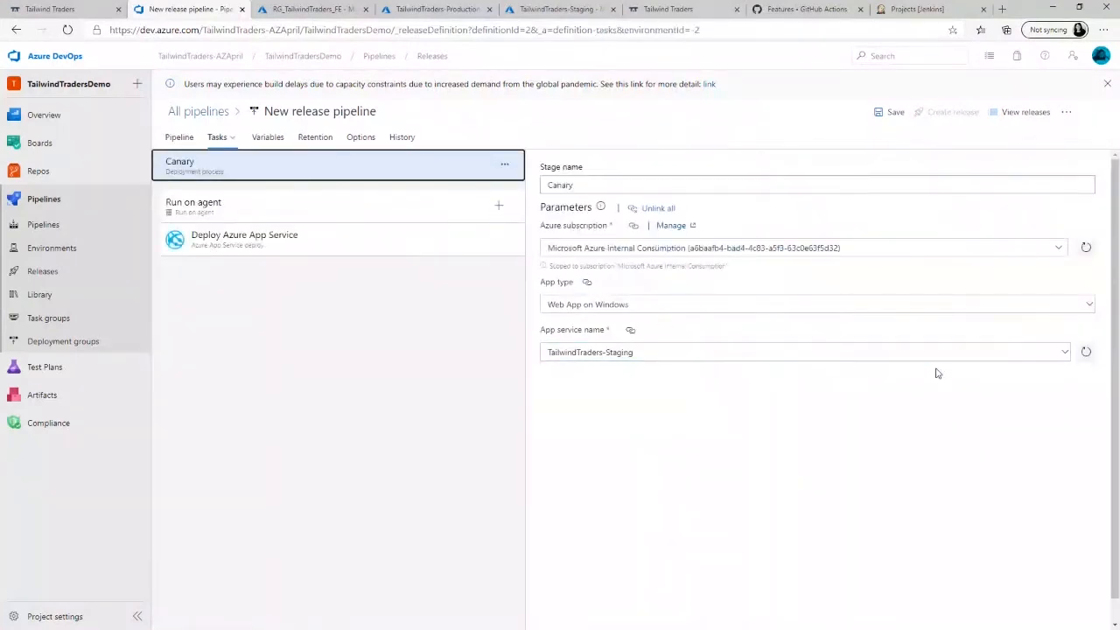
{"action": "left_click", "coordinate": [1065, 358]}
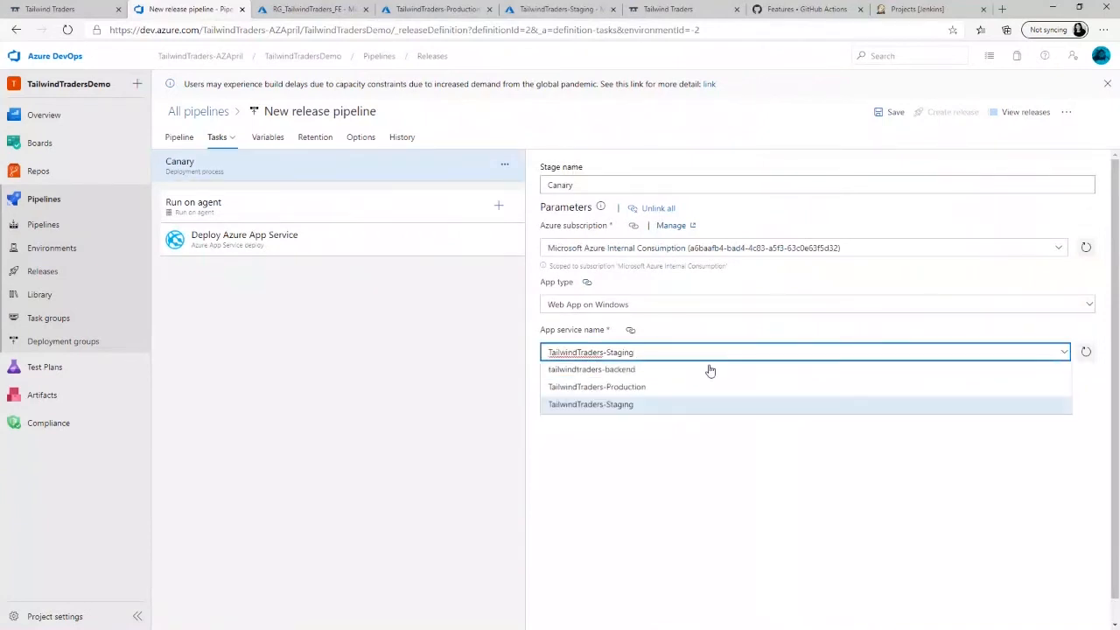
{"action": "left_click", "coordinate": [649, 390]}
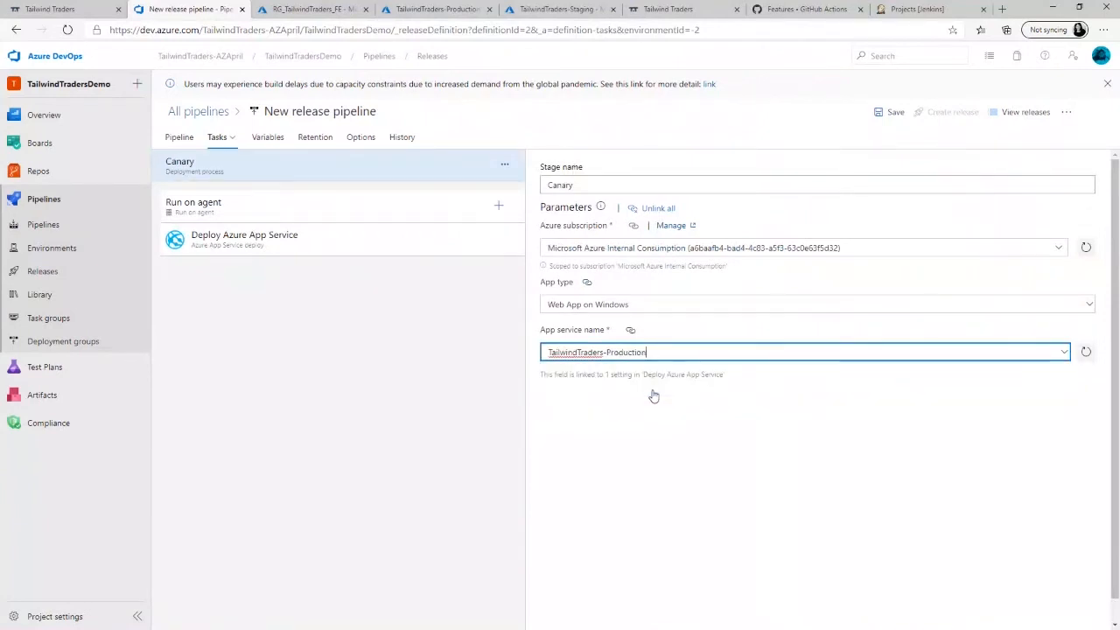
{"action": "left_click", "coordinate": [892, 114]}
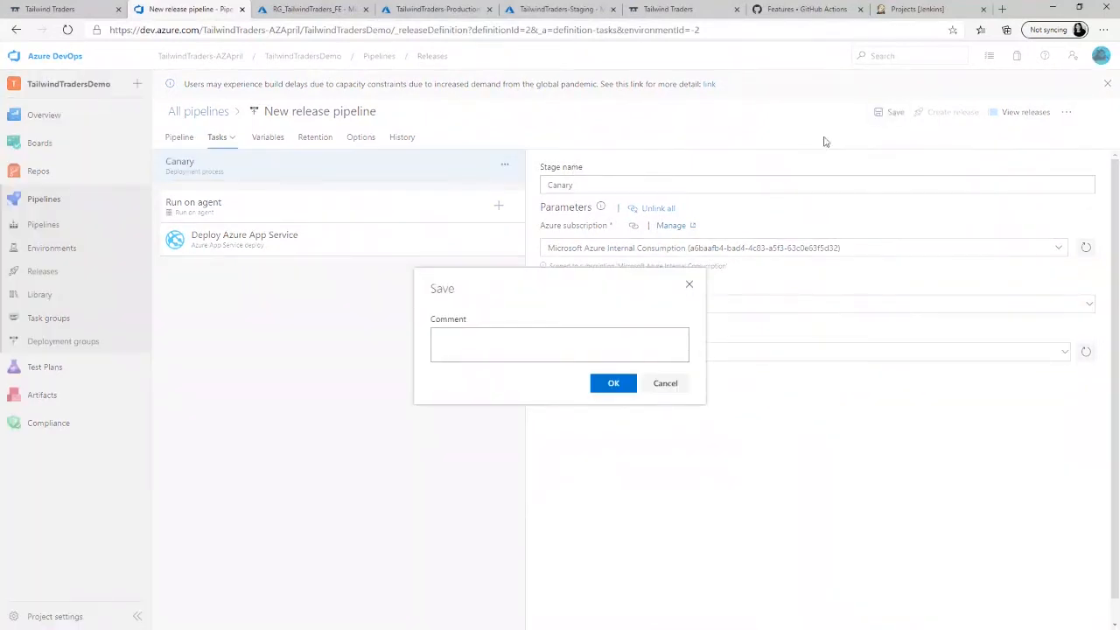
{"action": "left_click", "coordinate": [614, 383]}
- Enable deployment to a slot in the Canary stage's Deploy Azure App Service task, with resource group RG_TailwindTraders_FE
{"action": "left_click", "coordinate": [395, 247]}
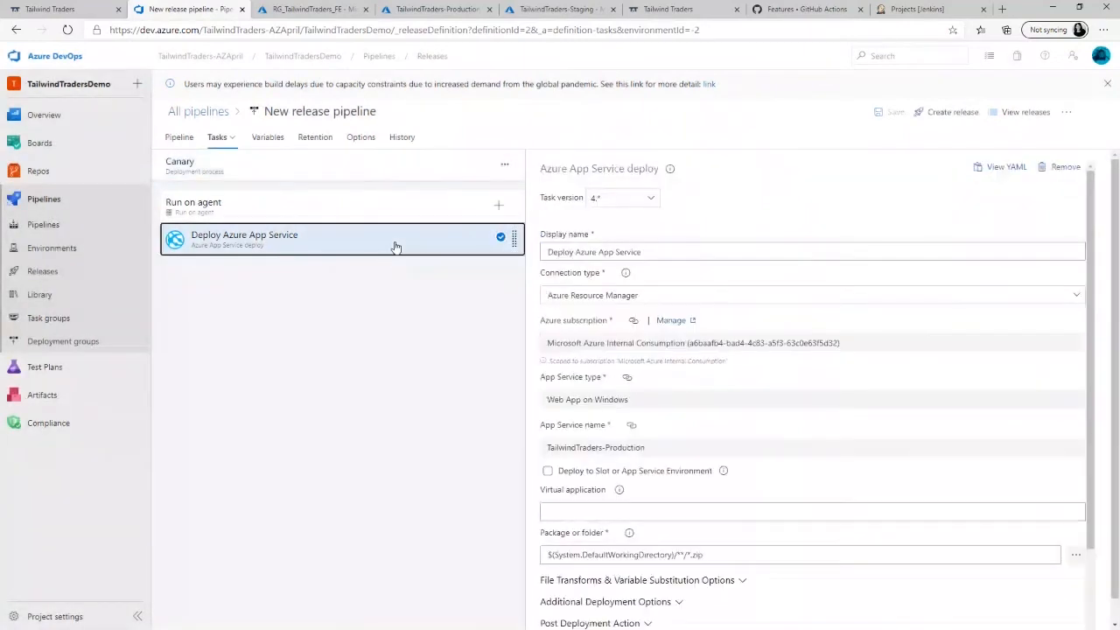
{"action": "left_click", "coordinate": [548, 472]}
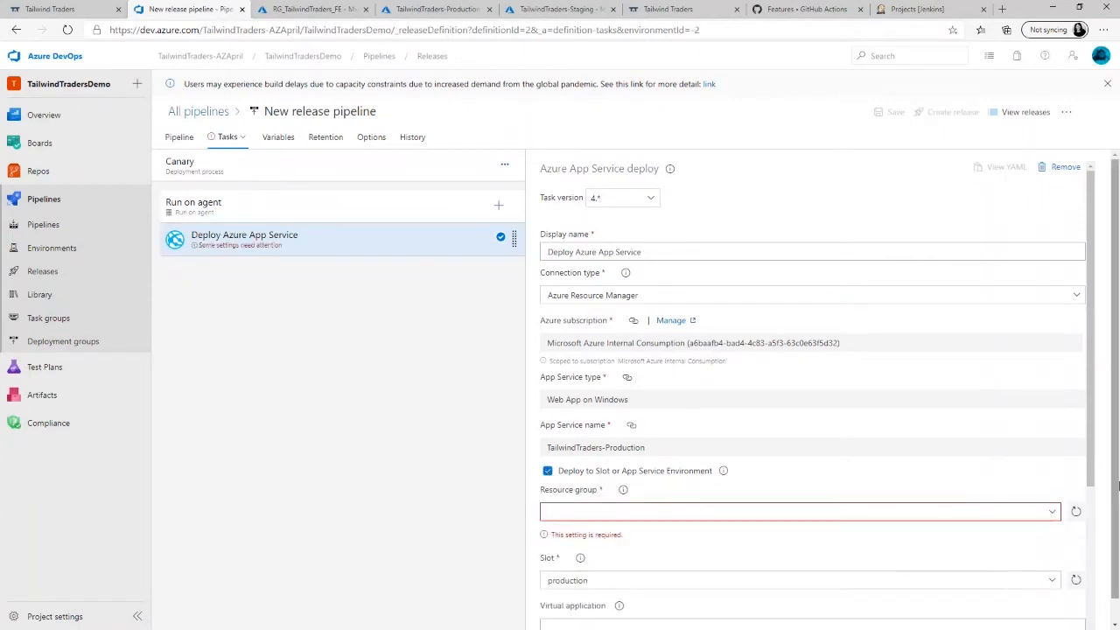
{"action": "scroll", "coordinate": [1090, 429], "scroll_direction": "down", "scroll_amount": 2}
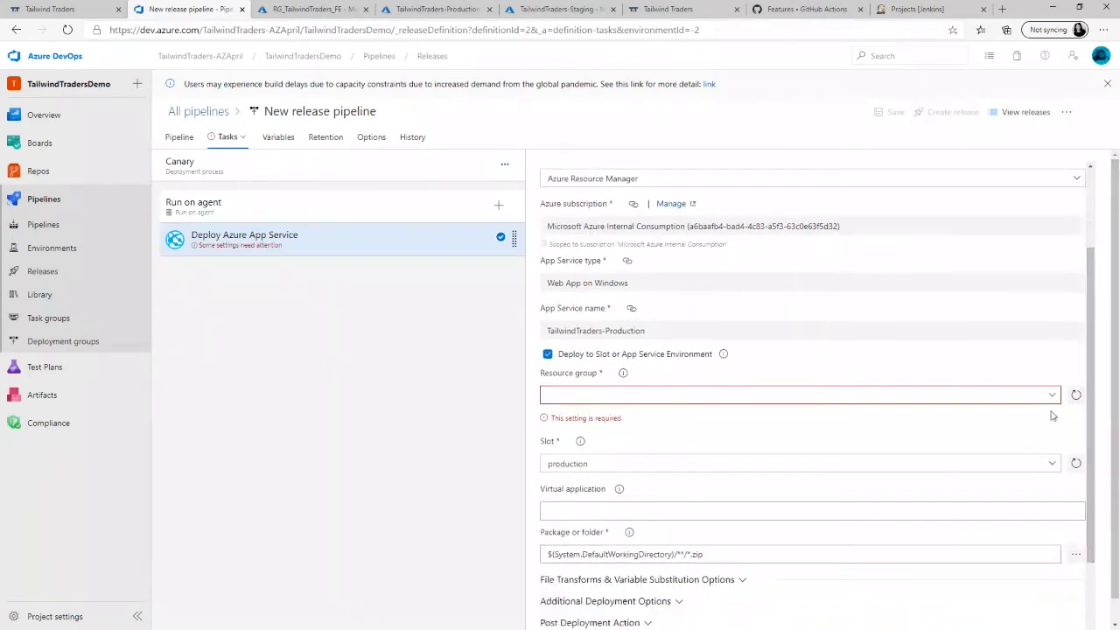
{"action": "left_click", "coordinate": [1051, 396]}
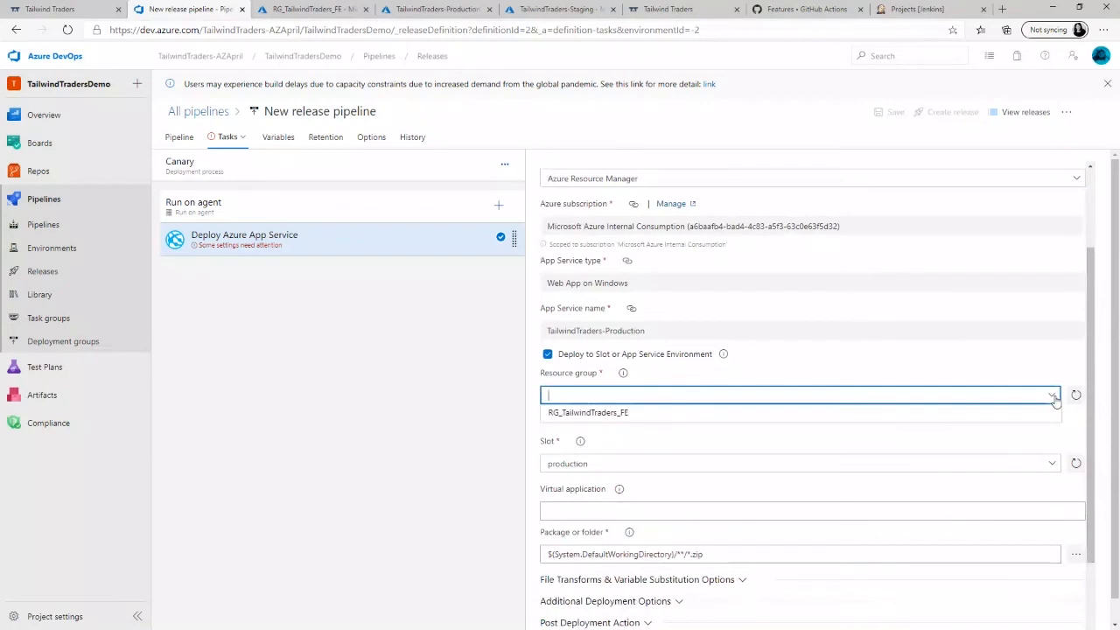
{"action": "left_click", "coordinate": [626, 415]}
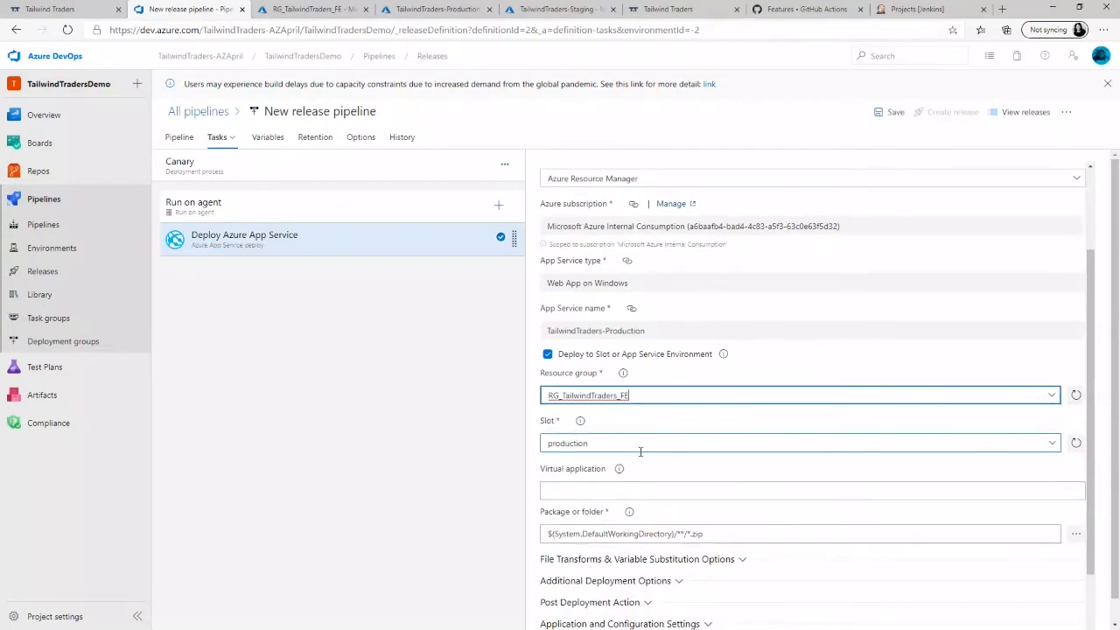
- Set the Canary deployment task's slot to canary and save the release pipeline
{"action": "left_click", "coordinate": [1052, 443]}
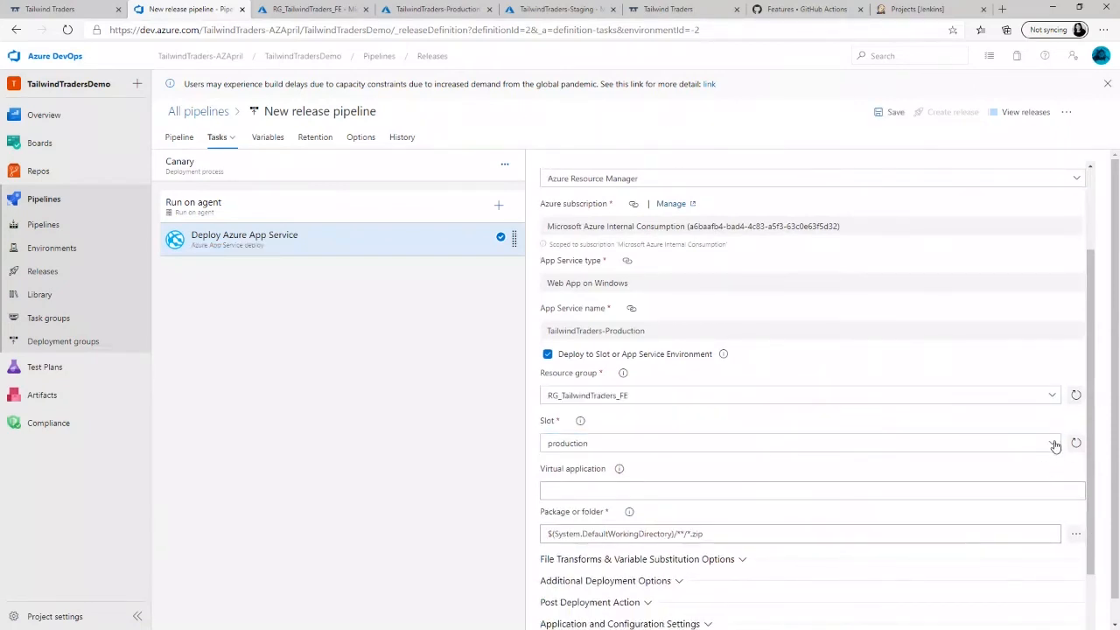
{"action": "left_click", "coordinate": [1055, 446]}
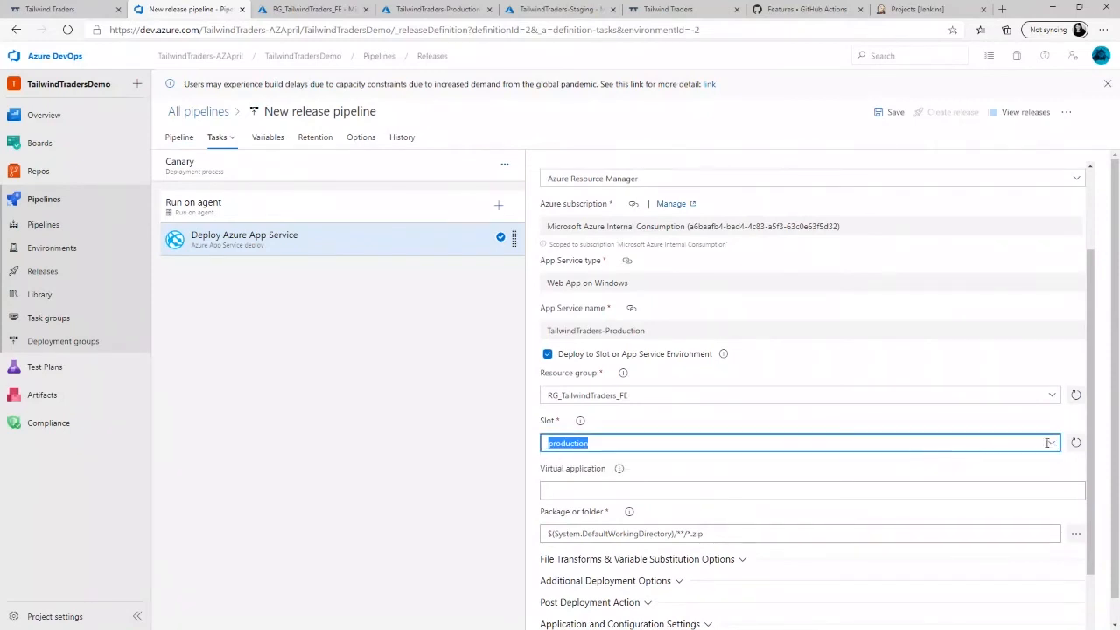
{"action": "left_click", "coordinate": [1075, 445]}
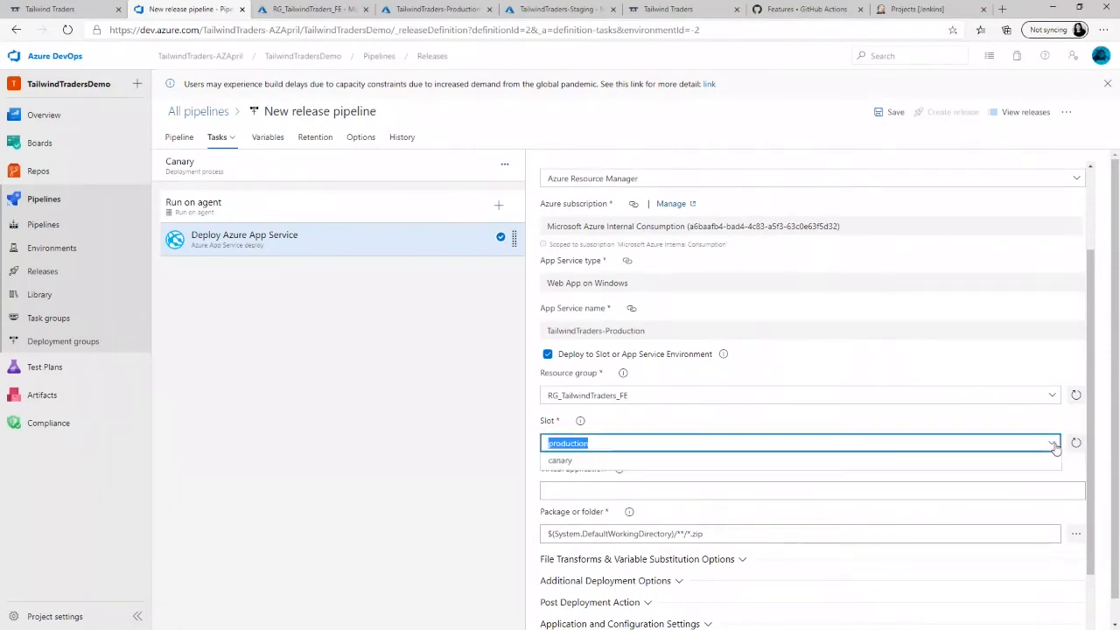
{"action": "left_click", "coordinate": [759, 464]}
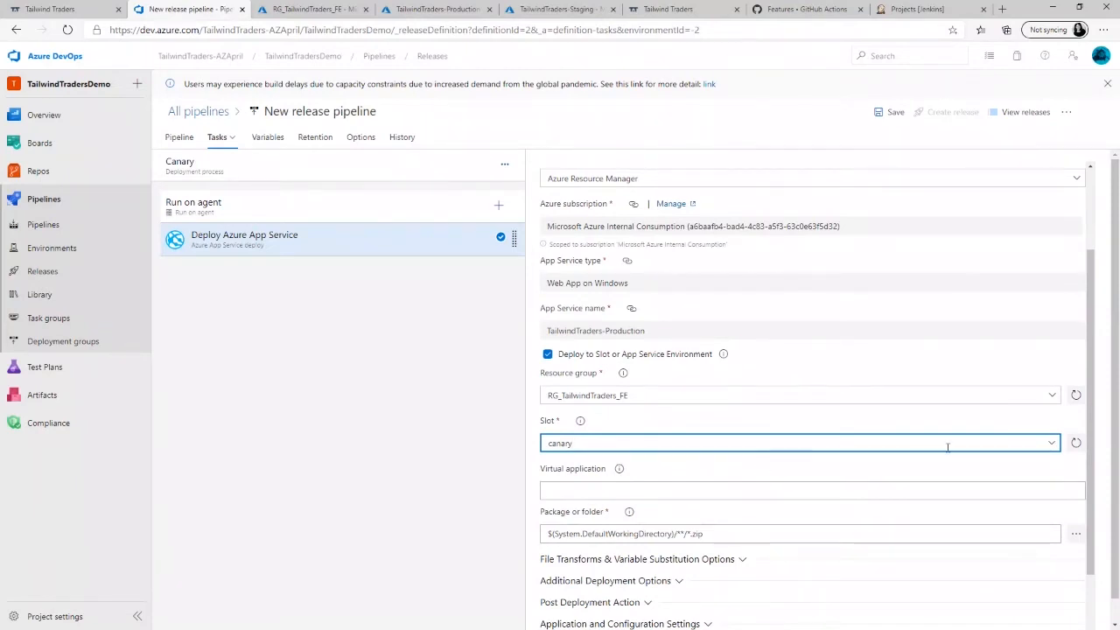
{"action": "left_click_drag", "start_coordinate": [1095, 411], "coordinate": [1097, 435]}
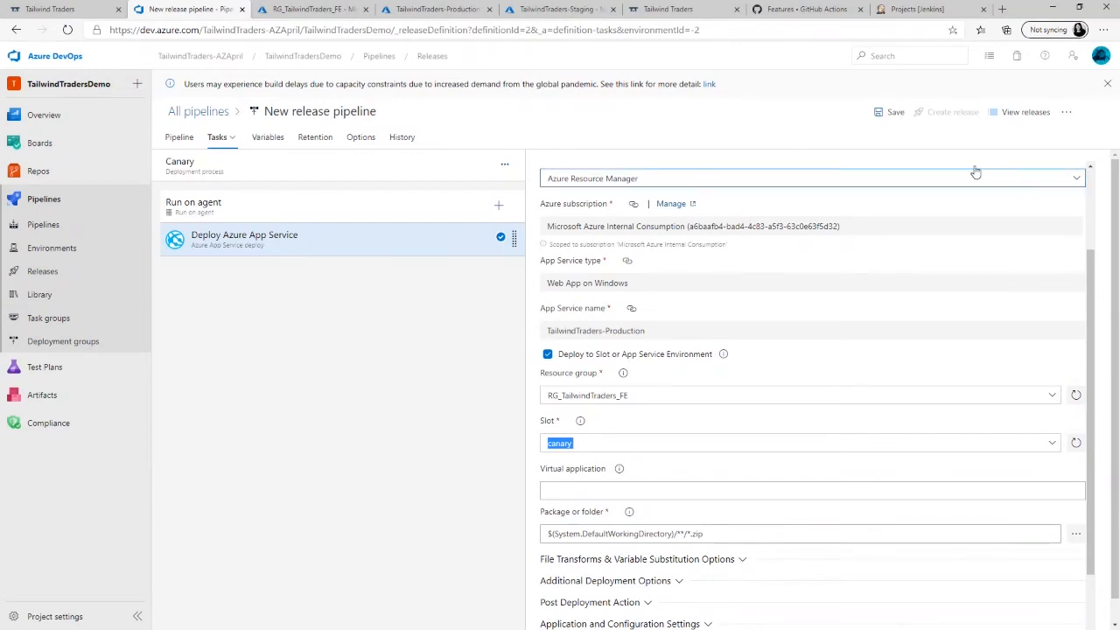
{"action": "left_click", "coordinate": [897, 120]}
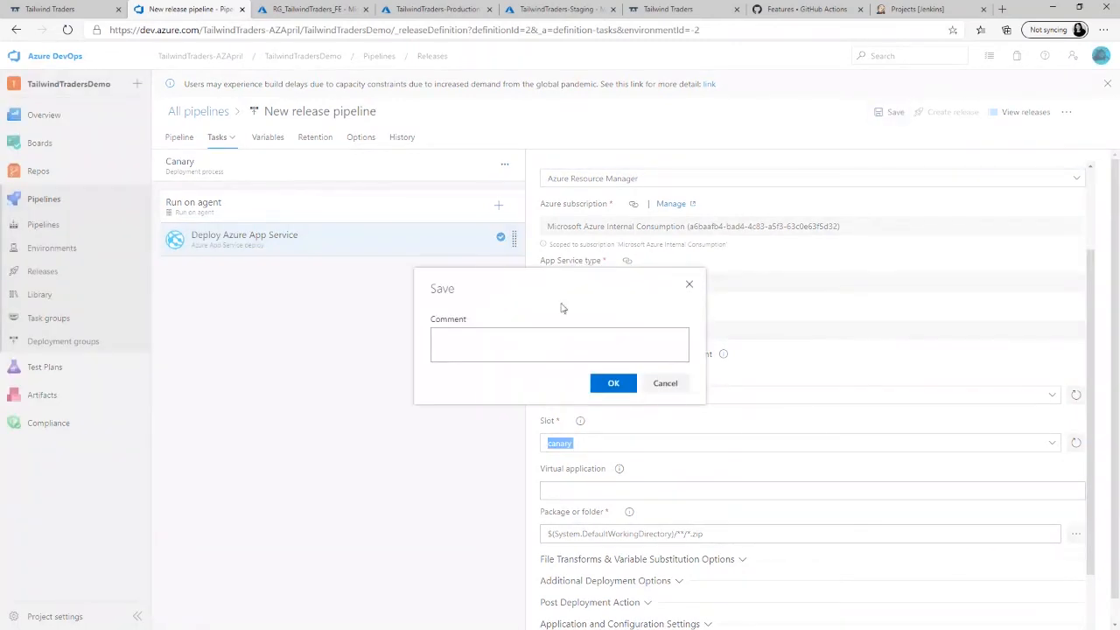
{"action": "left_click", "coordinate": [612, 385]}
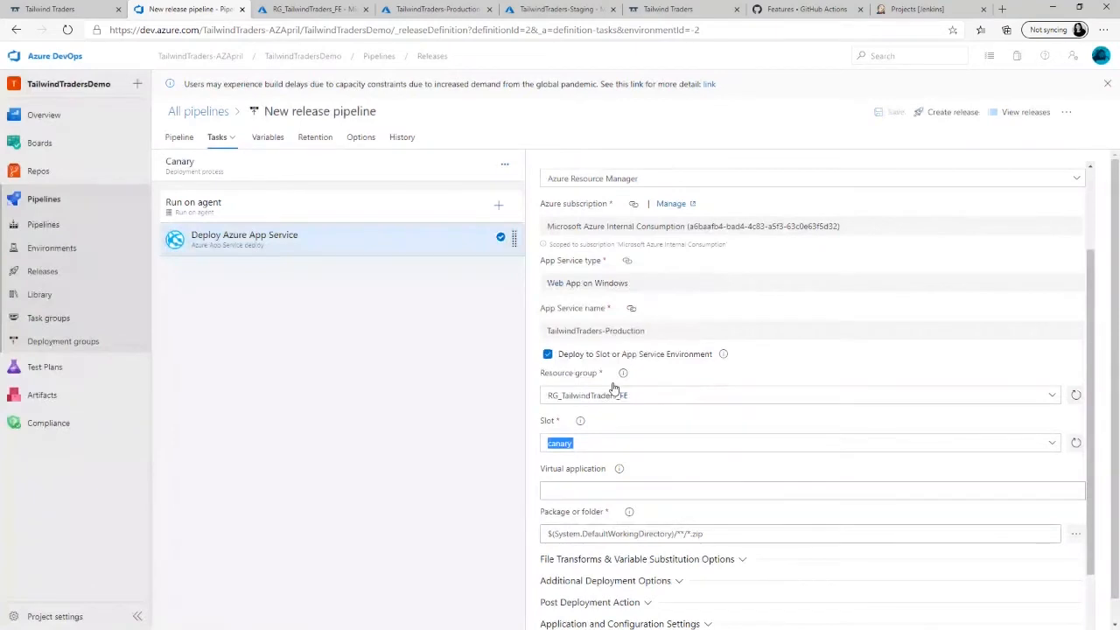
- Clone the Canary stage in the pipeline diagram and rename the copy as Production
{"action": "left_click", "coordinate": [179, 138]}
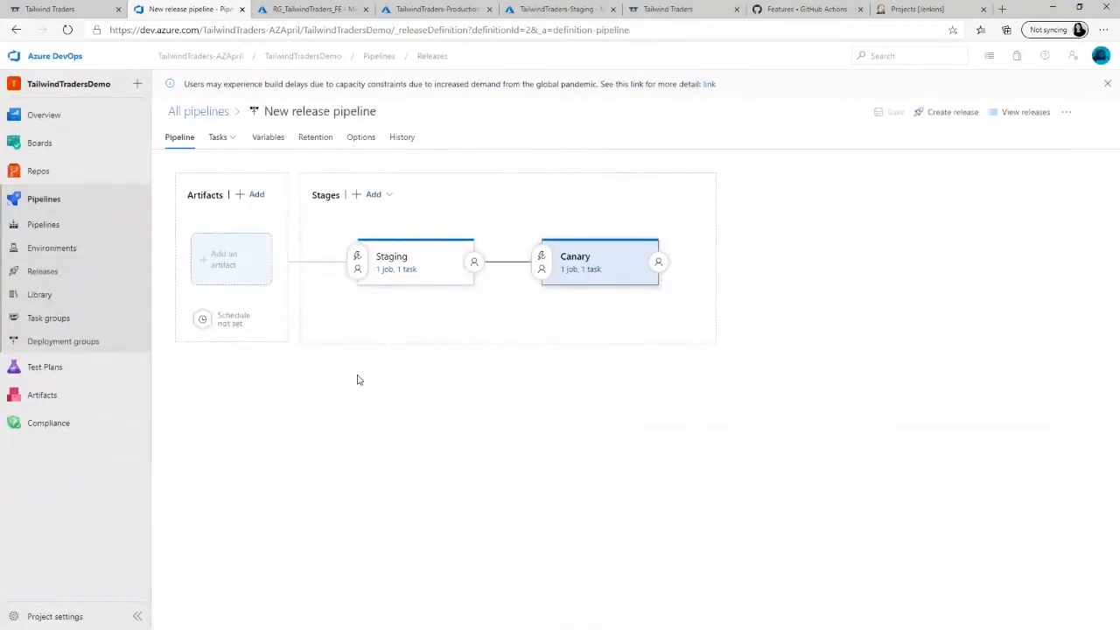
{"action": "mouse_move", "coordinate": [664, 297]}
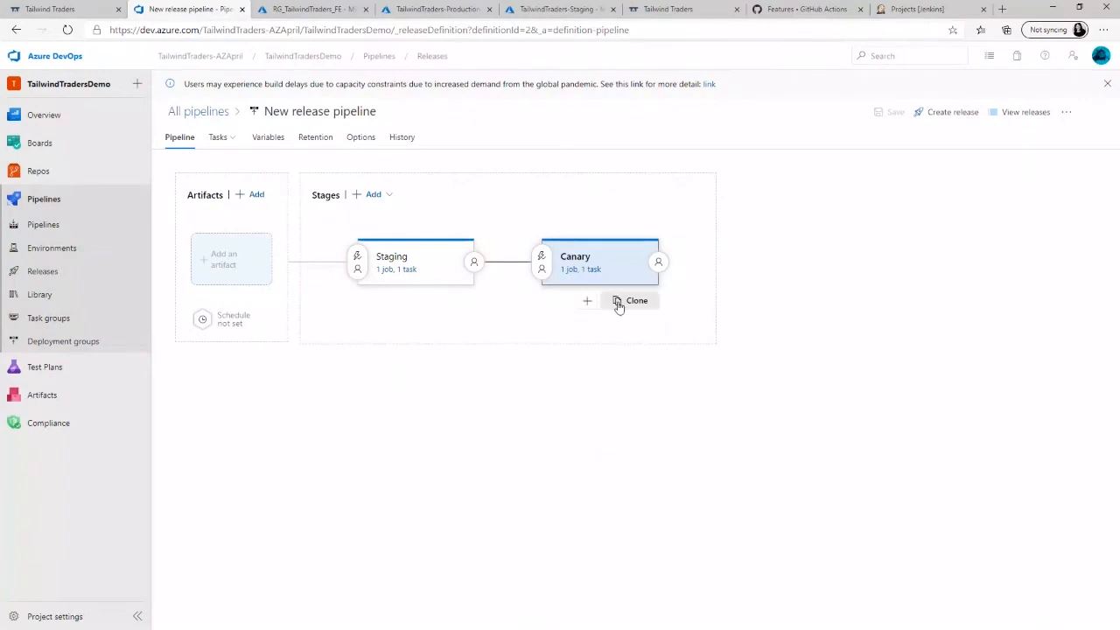
{"action": "left_click", "coordinate": [626, 301]}
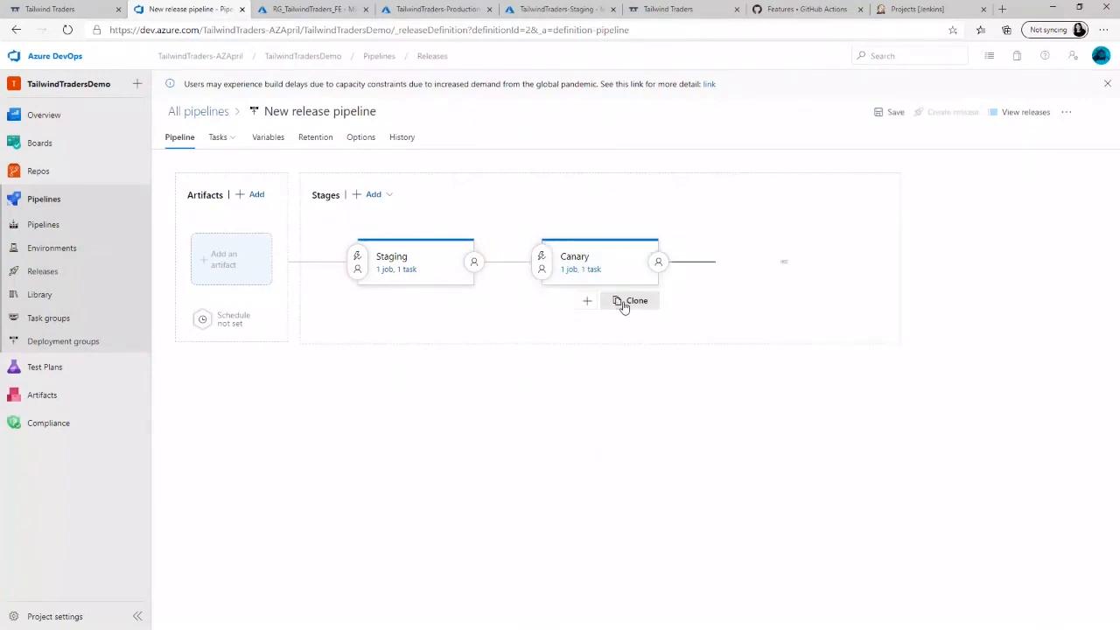
{"action": "left_click", "coordinate": [774, 255]}
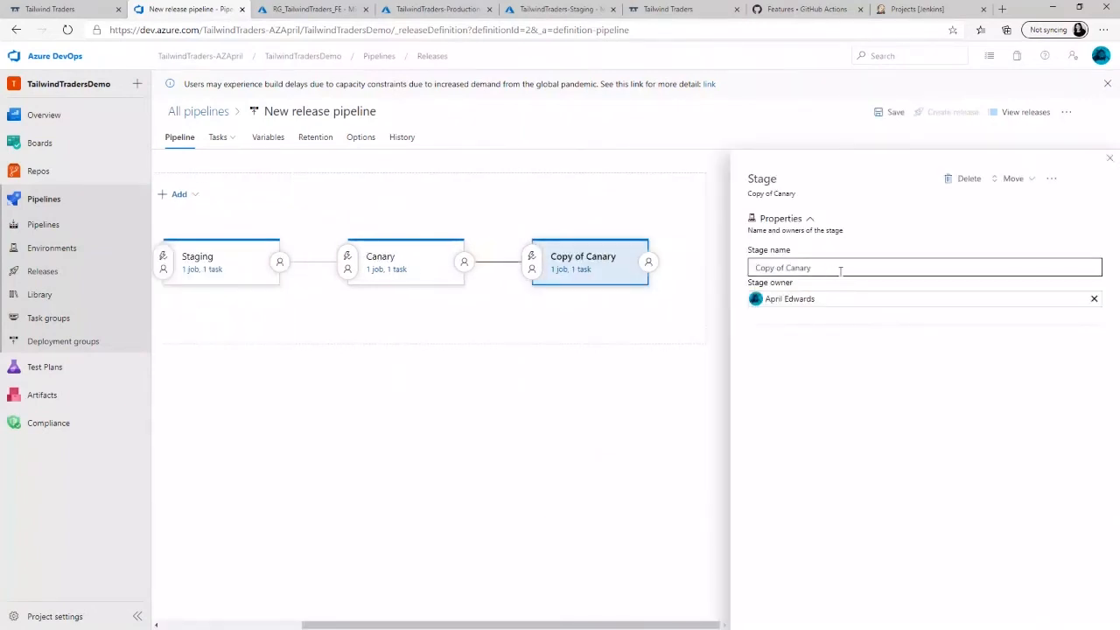
{"action": "left_click_drag", "start_coordinate": [839, 266], "coordinate": [754, 265]}
{"action": "type", "text": "Production"}
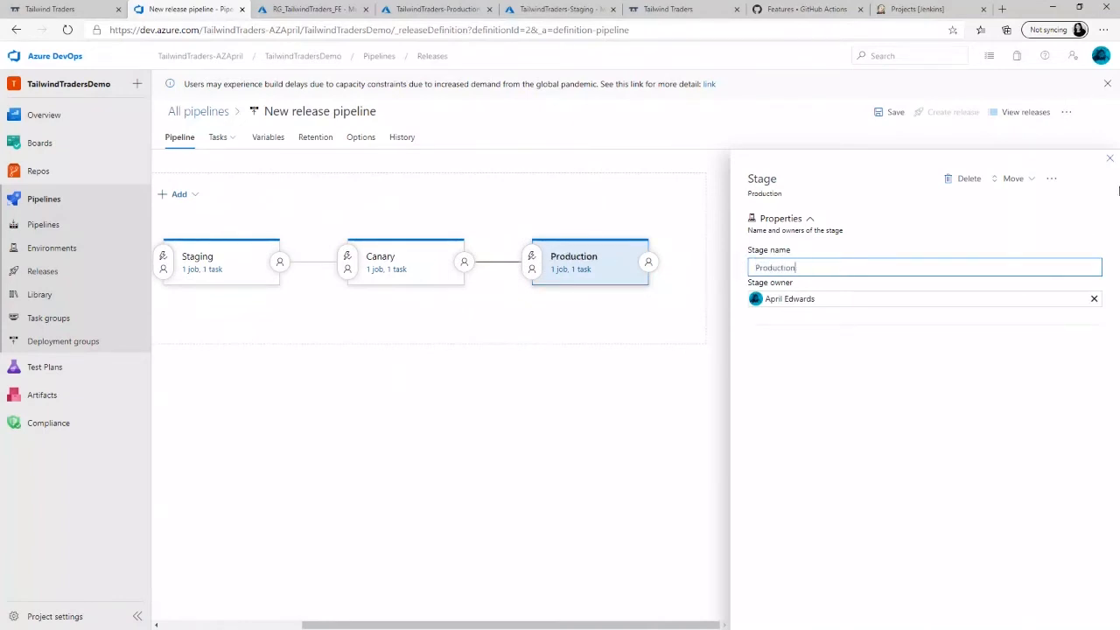
{"action": "left_click", "coordinate": [1110, 163]}
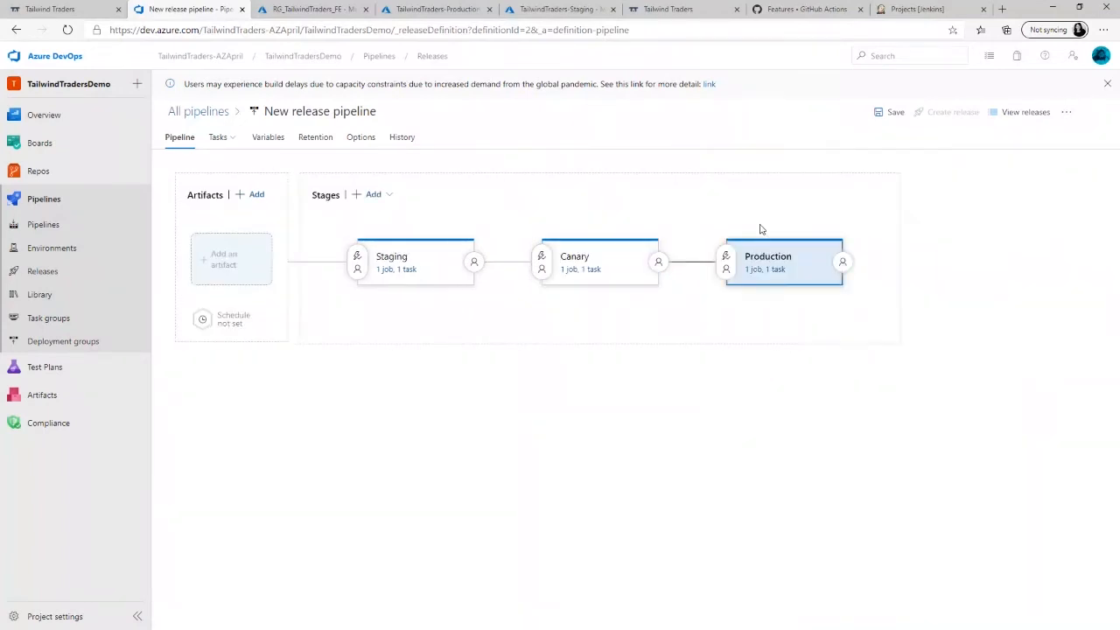
- Check the slot choices in the Production stage's Deploy Azure App Service task and refresh the slot list
{"action": "left_click", "coordinate": [778, 271]}
{"action": "left_click", "coordinate": [956, 352]}
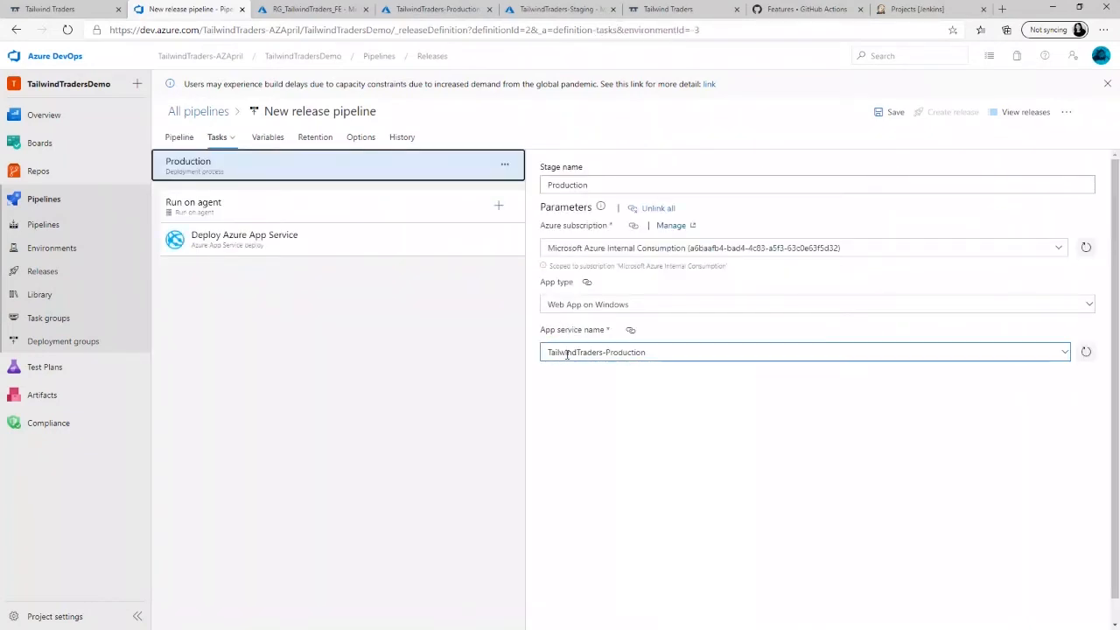
{"action": "left_click", "coordinate": [324, 238]}
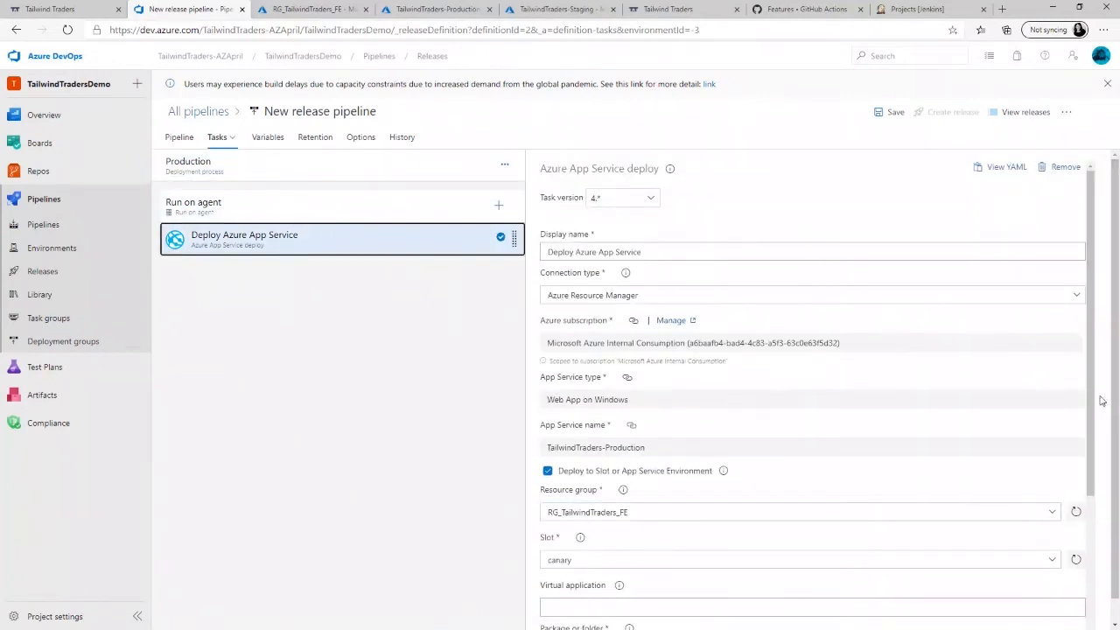
{"action": "left_click_drag", "start_coordinate": [1091, 400], "coordinate": [1099, 503]}
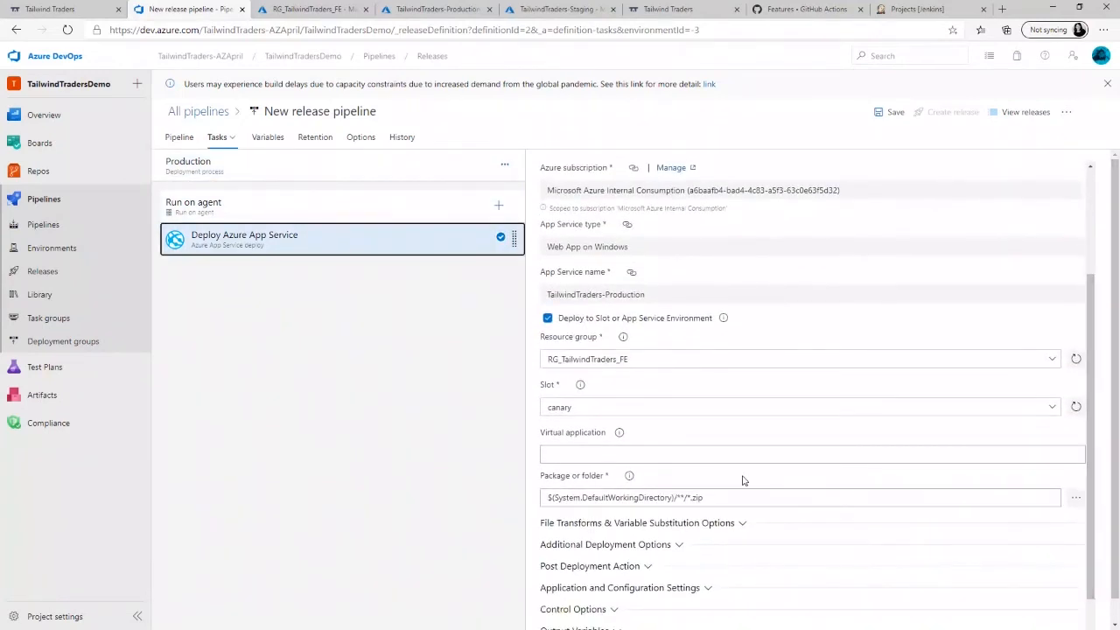
{"action": "left_click", "coordinate": [1051, 408]}
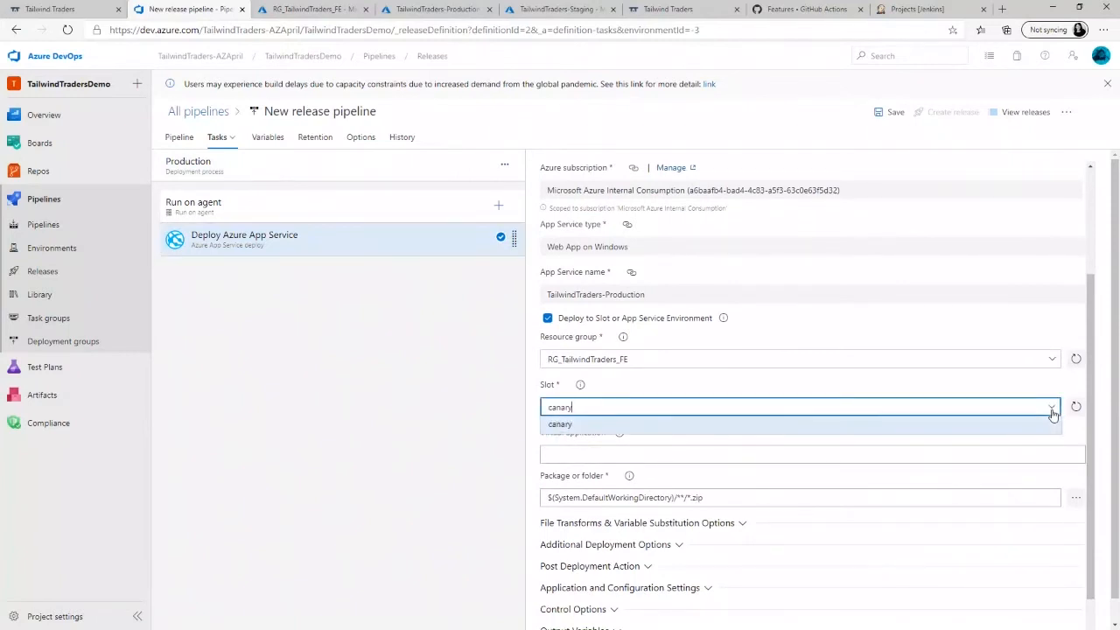
{"action": "left_click", "coordinate": [1052, 413]}
{"action": "left_click", "coordinate": [1075, 408]}
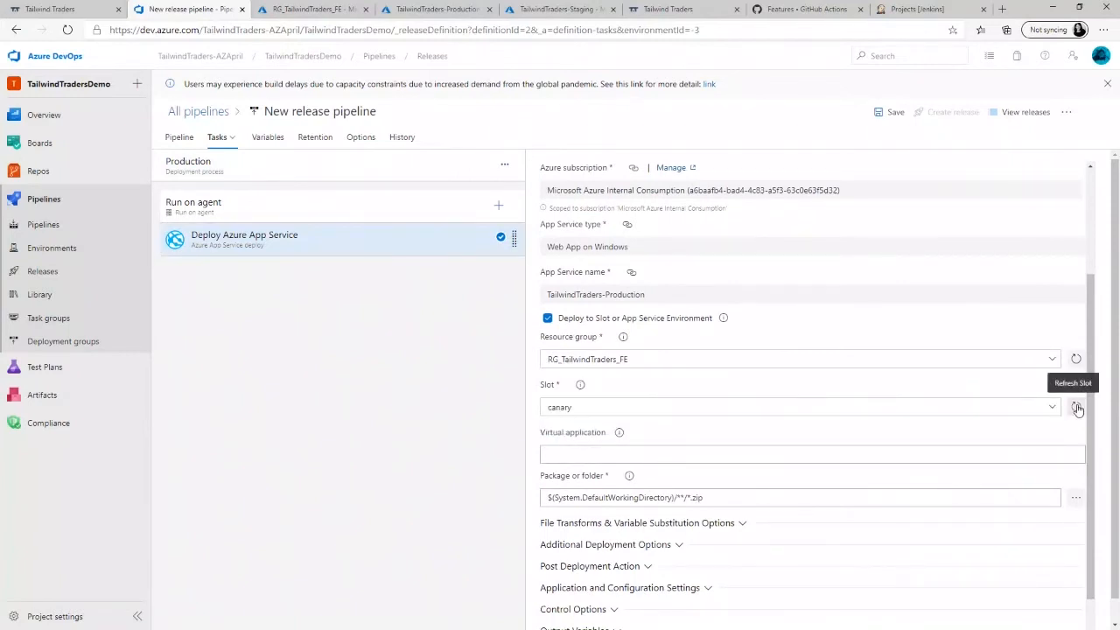
{"action": "left_click", "coordinate": [1054, 409]}
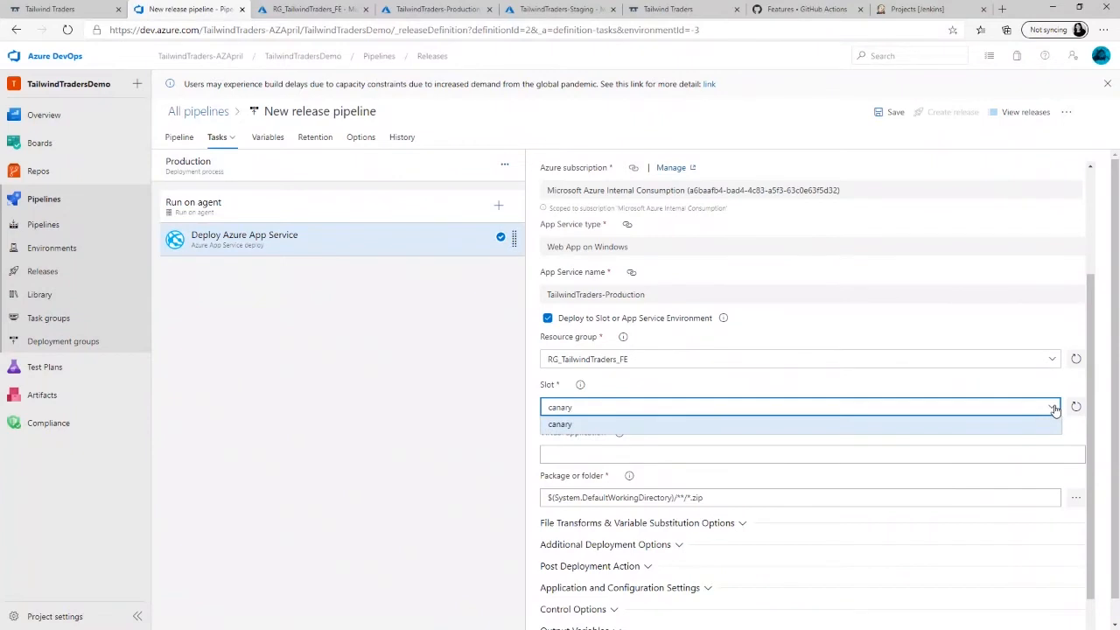
{"action": "left_click", "coordinate": [1054, 408]}
- Reselect resource group RG_TailwindTraders_FE in the Production deployment task, refresh the resource group list and recheck the available slots
{"action": "left_click", "coordinate": [1053, 363]}
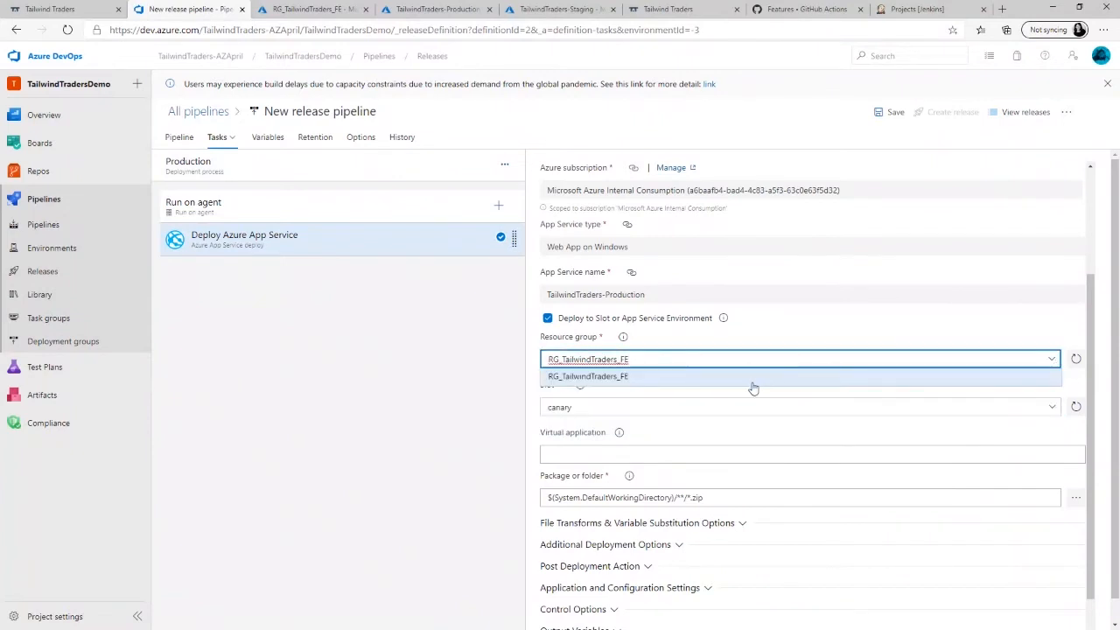
{"action": "left_click", "coordinate": [752, 381]}
{"action": "left_click", "coordinate": [1076, 361]}
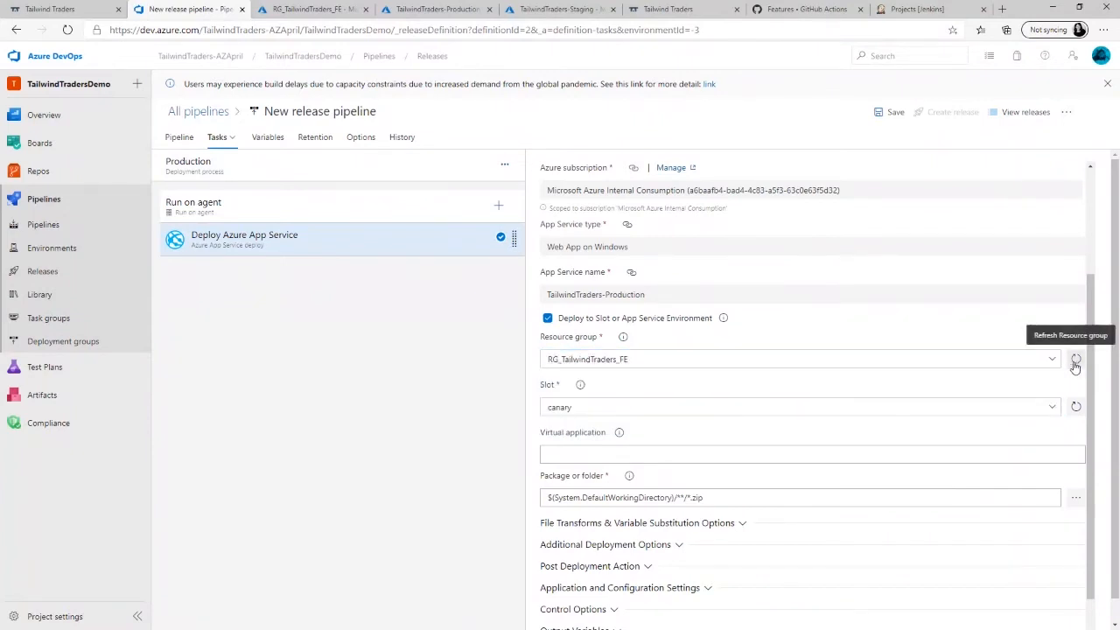
{"action": "left_click", "coordinate": [1053, 361]}
{"action": "left_click", "coordinate": [1050, 410]}
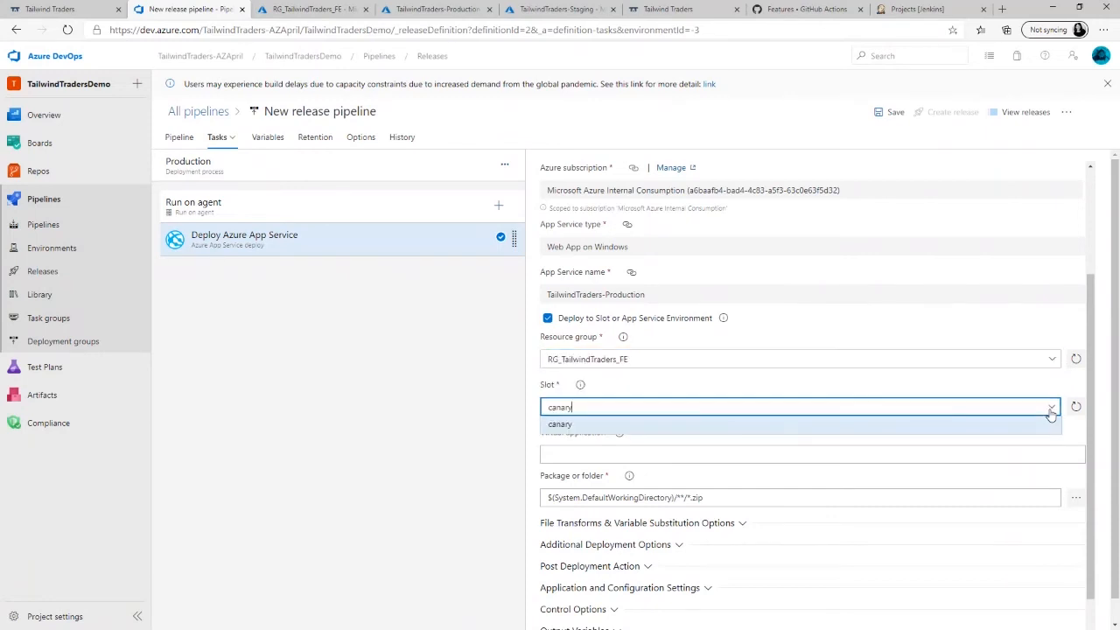
{"action": "left_click", "coordinate": [1051, 410]}
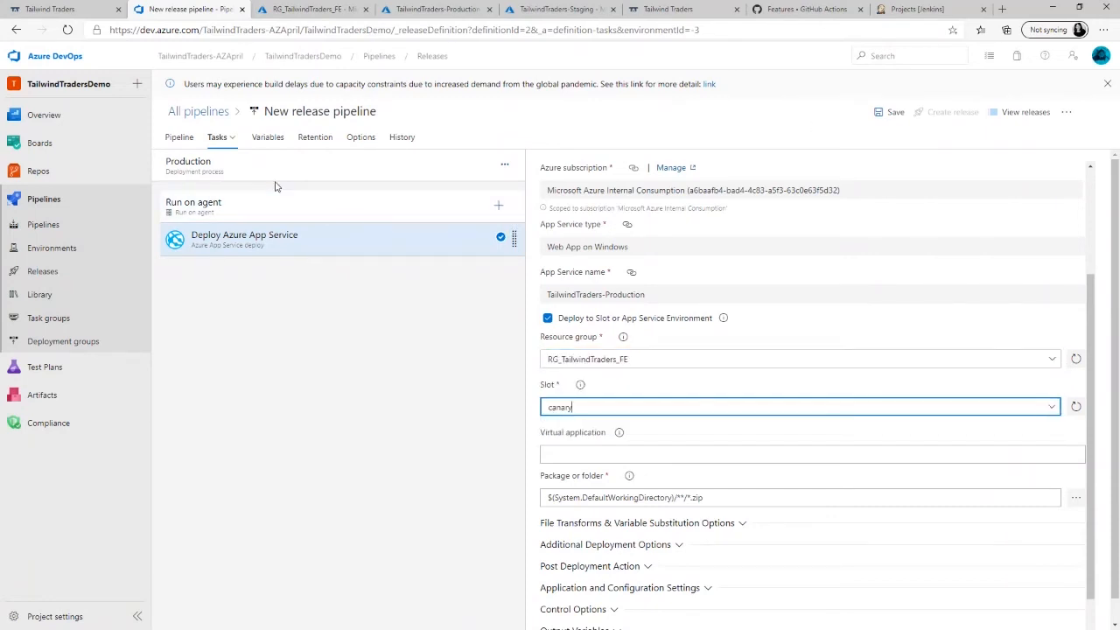
- Delete the Production stage from the release pipeline and confirm the deletion
{"action": "left_click", "coordinate": [179, 138]}
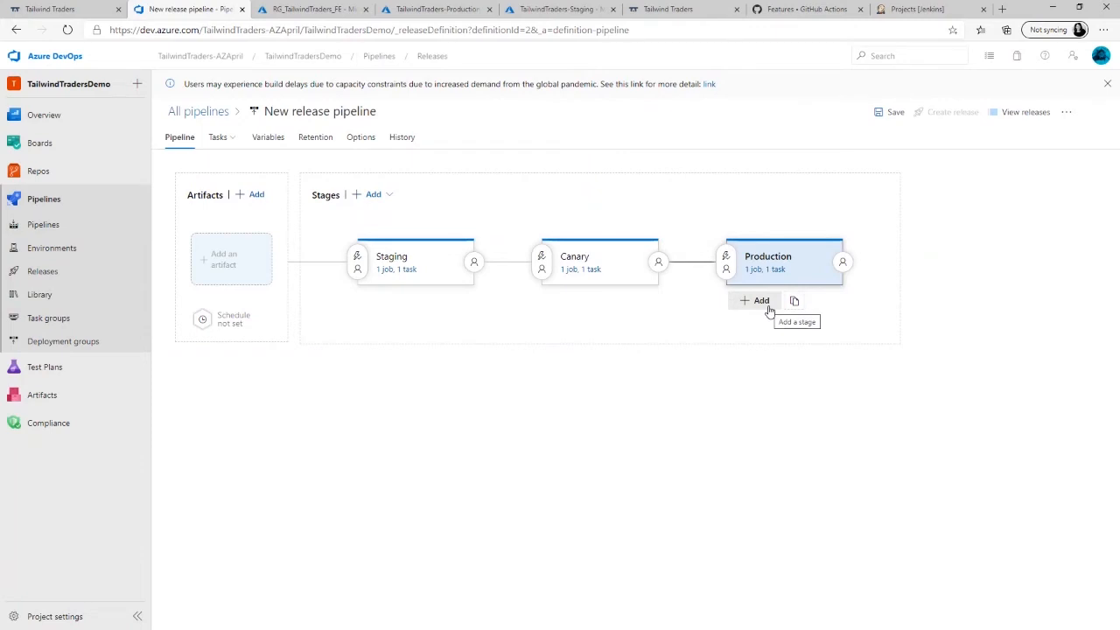
{"action": "left_click", "coordinate": [774, 262]}
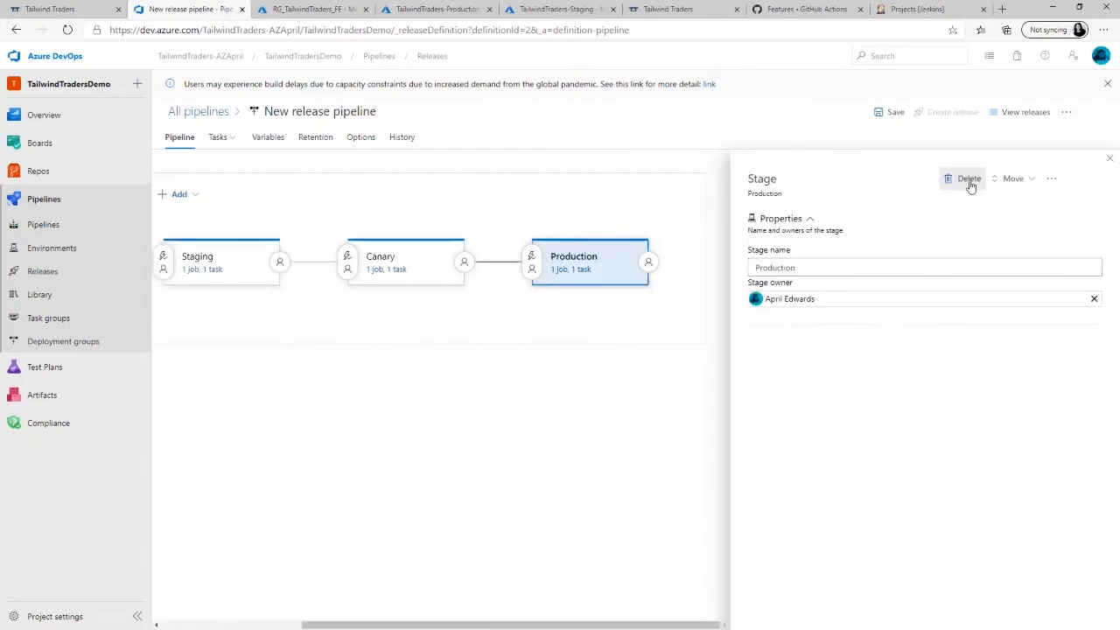
{"action": "left_click", "coordinate": [969, 180]}
{"action": "left_click", "coordinate": [582, 369]}
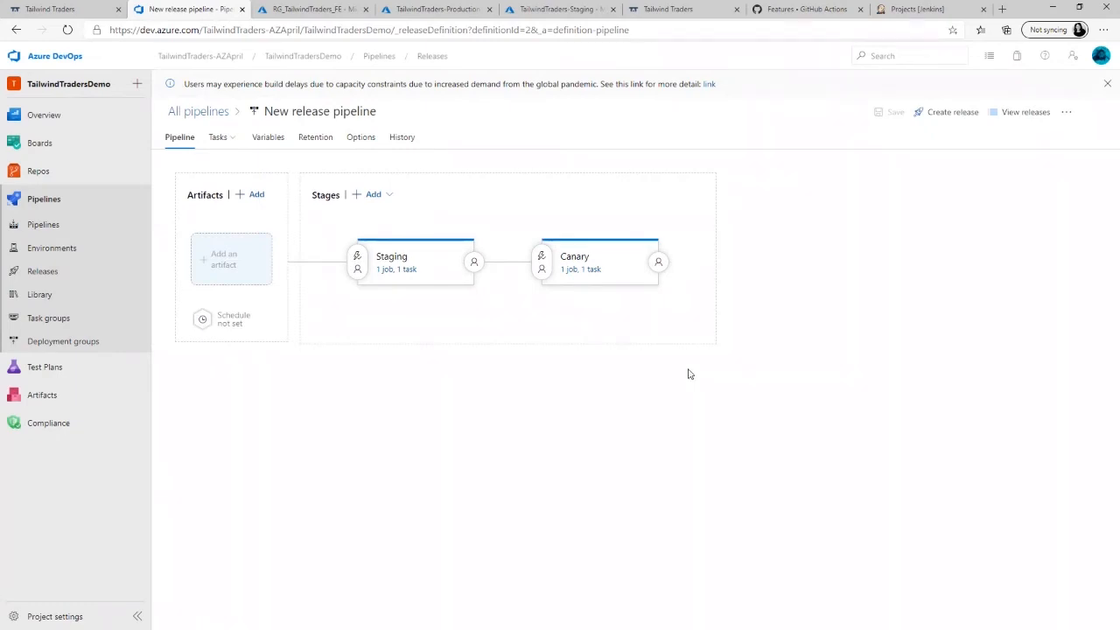
{"action": "mouse_move", "coordinate": [592, 306]}
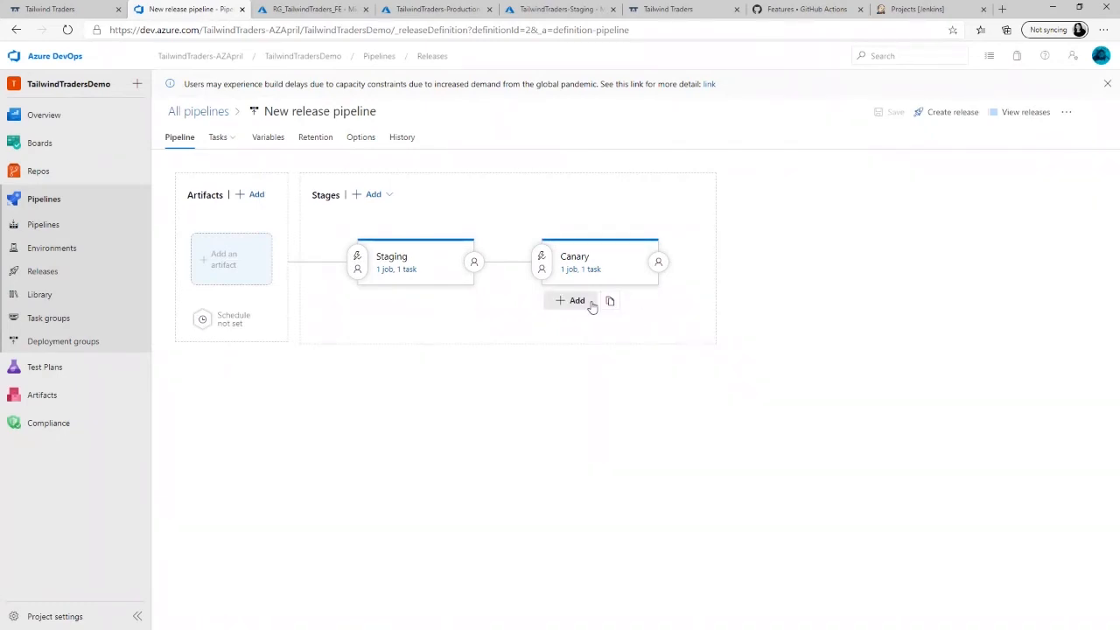
{"action": "left_click", "coordinate": [367, 194]}
{"action": "left_click", "coordinate": [393, 218]}
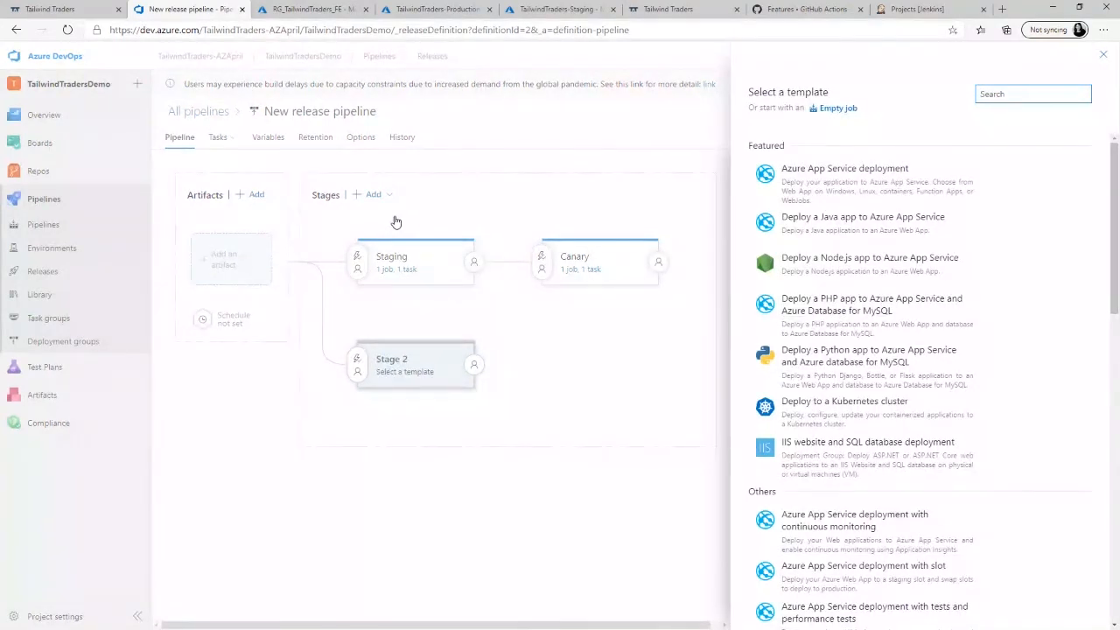
{"action": "left_click", "coordinate": [1102, 56]}
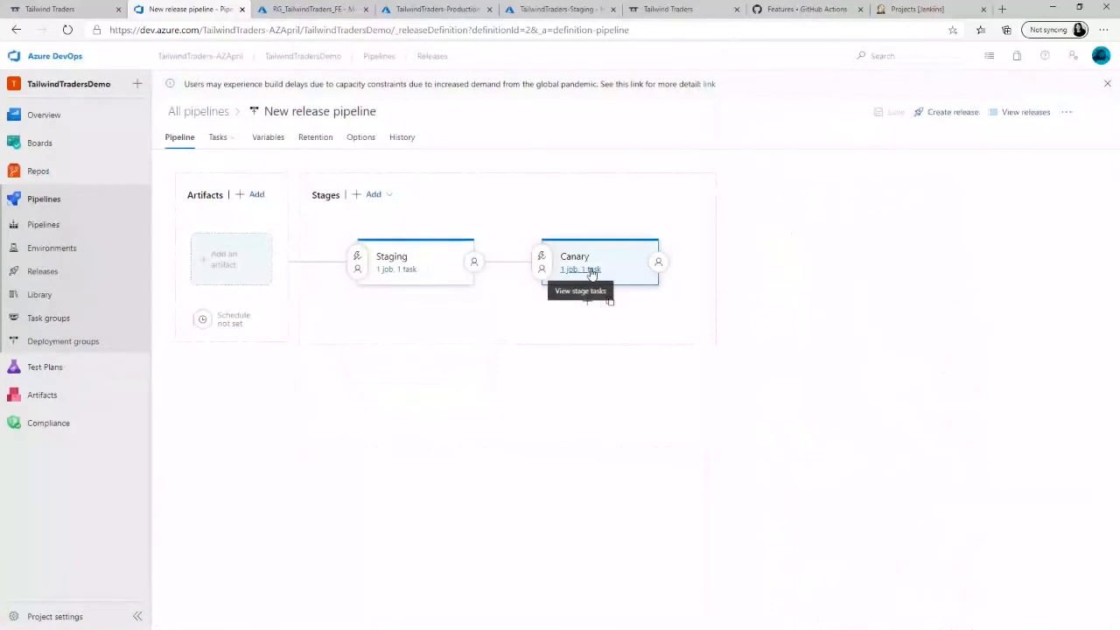
- Clone the Canary stage again and name the copy Production
{"action": "left_click", "coordinate": [628, 301]}
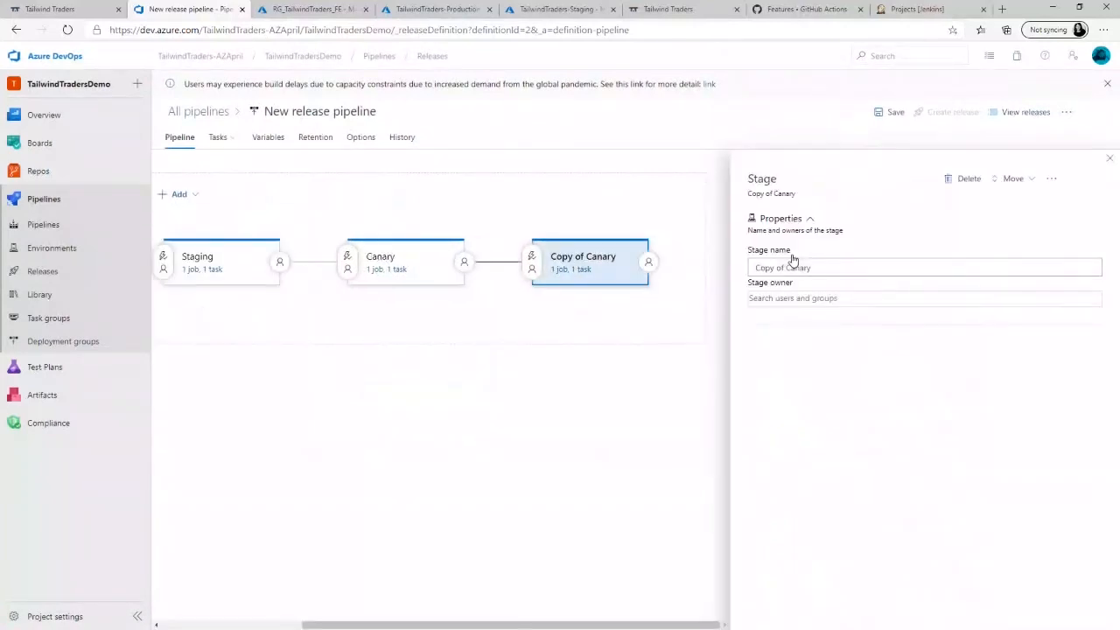
{"action": "triple_click", "coordinate": [832, 268]}
{"action": "type", "text": "Production"}
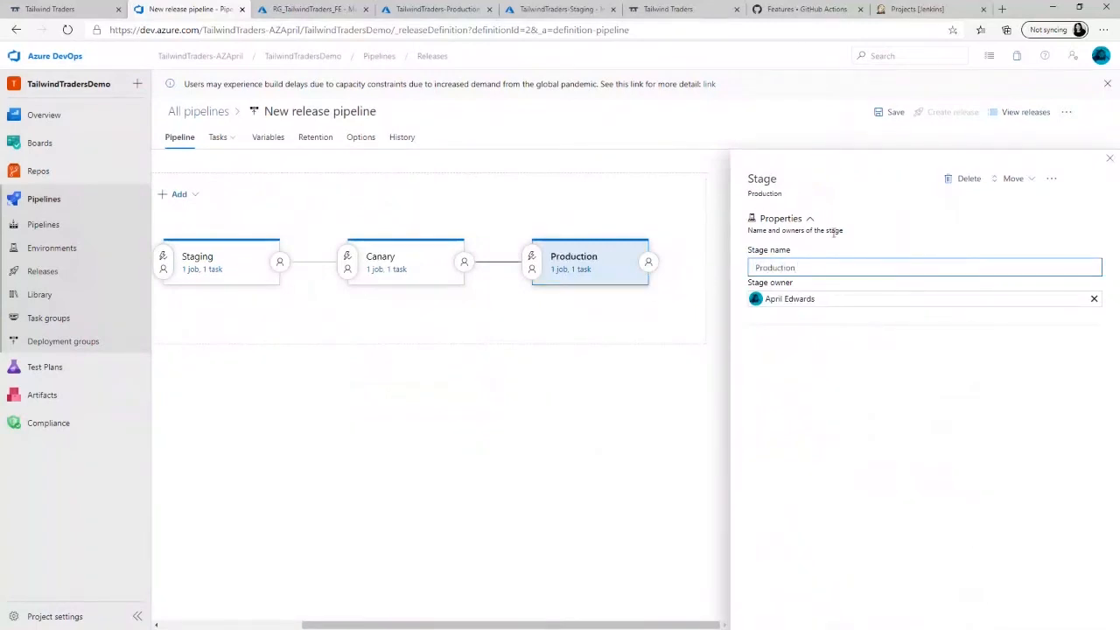
- Turn slot deployment off and back on in the cloned Production stage's Deploy Azure App Service task, then refresh its slot list
{"action": "left_click", "coordinate": [588, 271]}
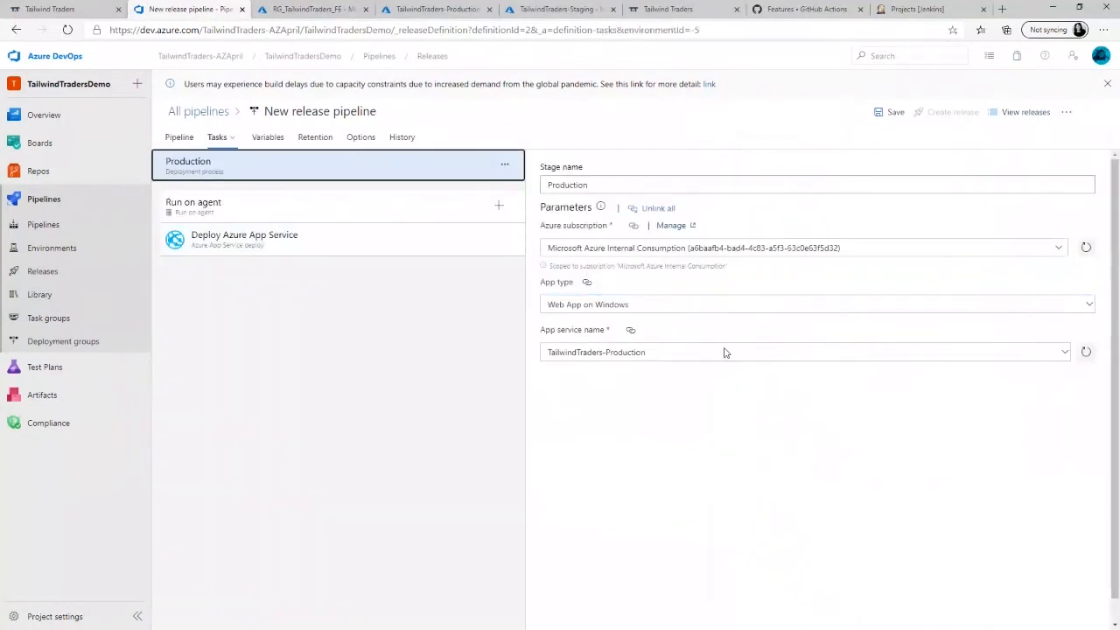
{"action": "left_click", "coordinate": [439, 239]}
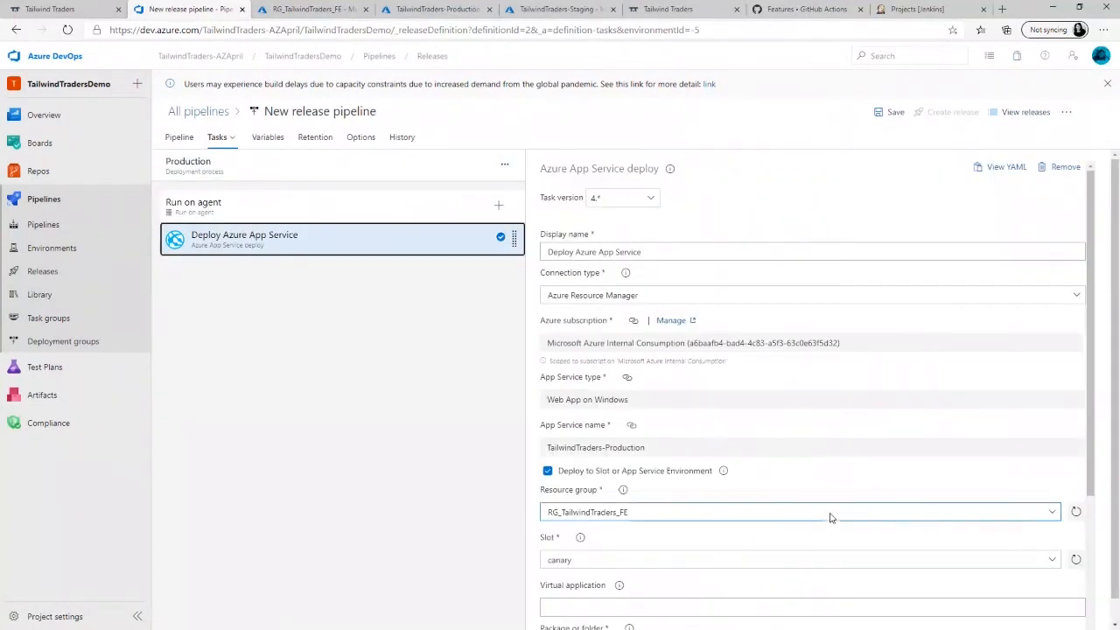
{"action": "left_click", "coordinate": [548, 470]}
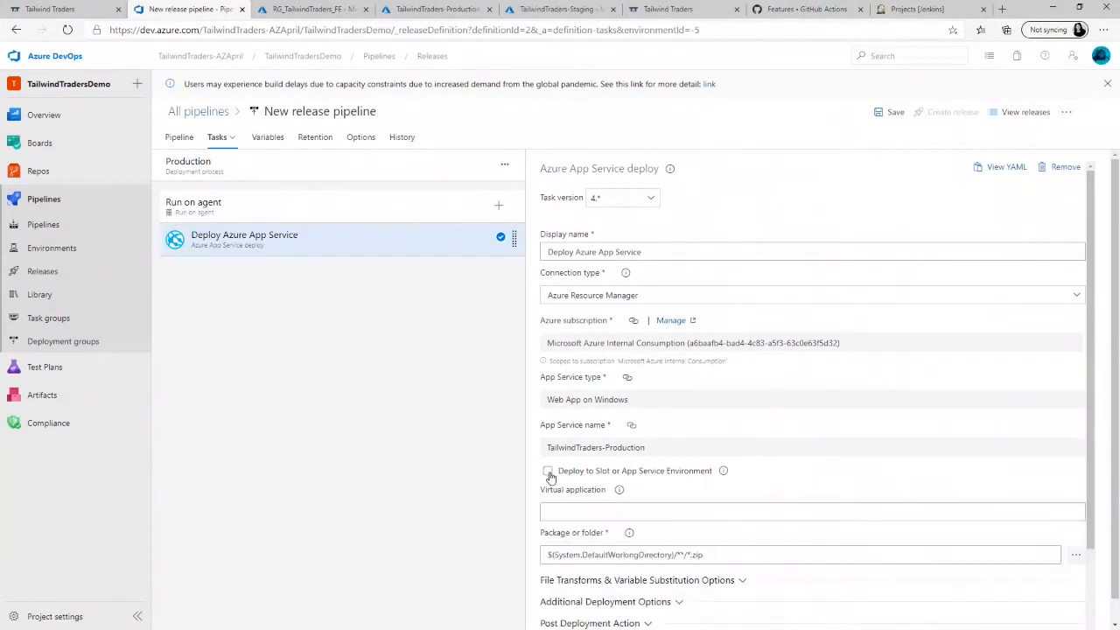
{"action": "left_click_drag", "start_coordinate": [1093, 373], "coordinate": [1083, 483]}
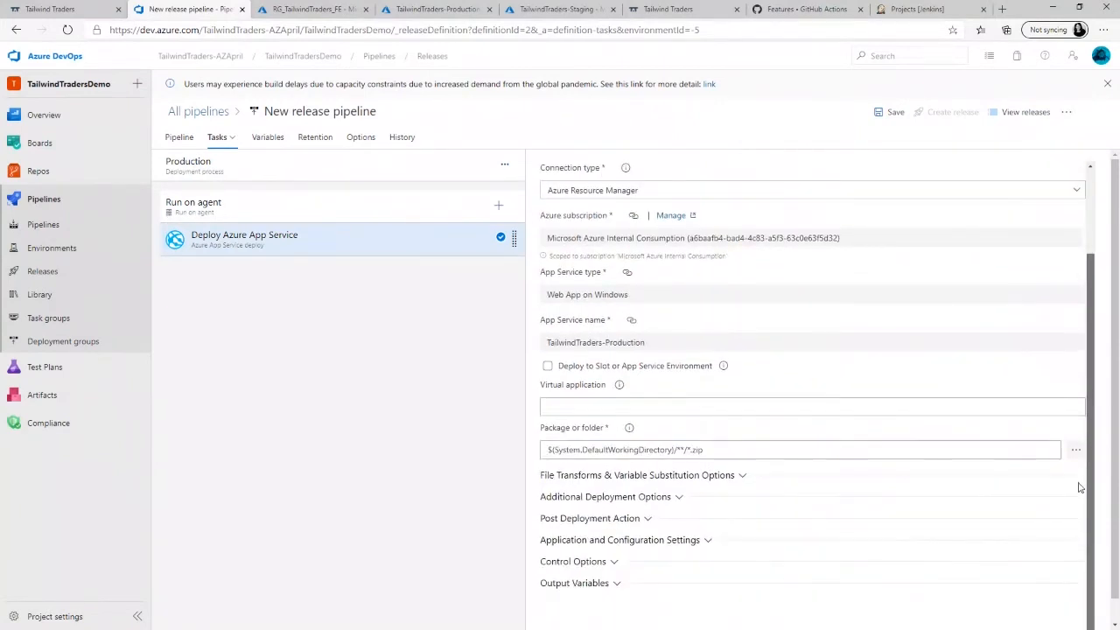
{"action": "left_click", "coordinate": [548, 366]}
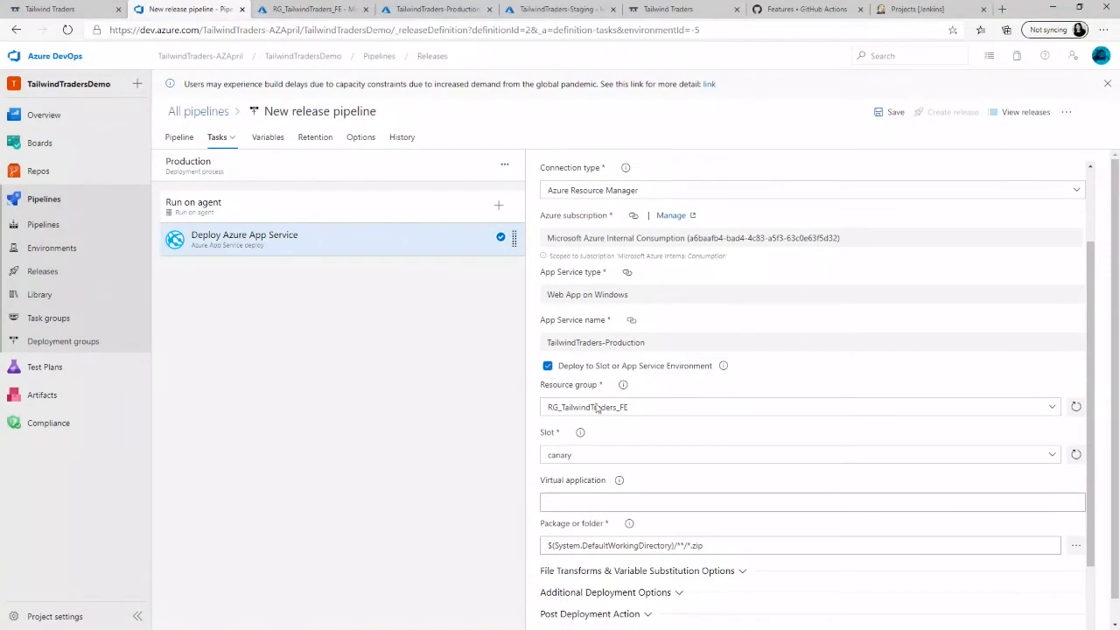
{"action": "left_click", "coordinate": [1054, 461]}
{"action": "left_click", "coordinate": [1076, 461]}
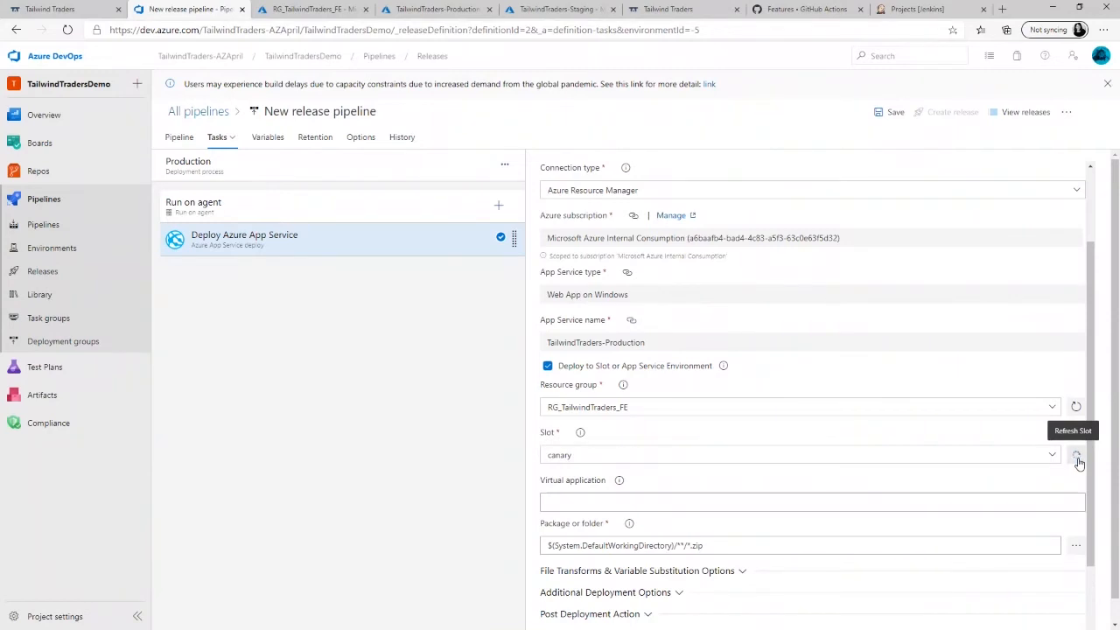
{"action": "left_click", "coordinate": [1077, 458]}
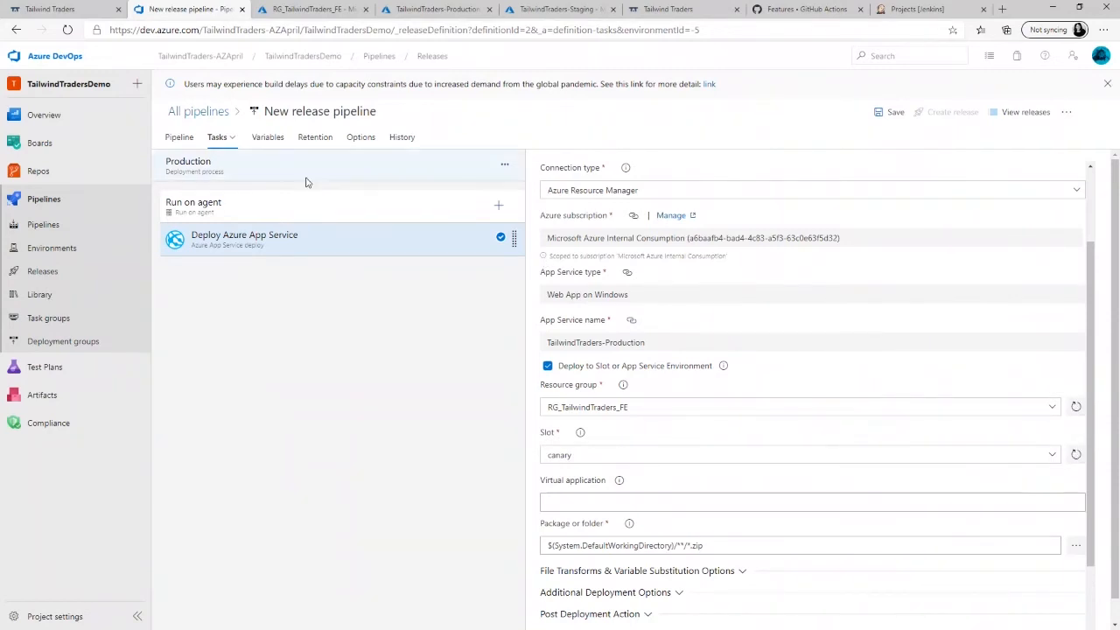
- Delete the recloned Production stage from the pipeline diagram
{"action": "left_click", "coordinate": [177, 138]}
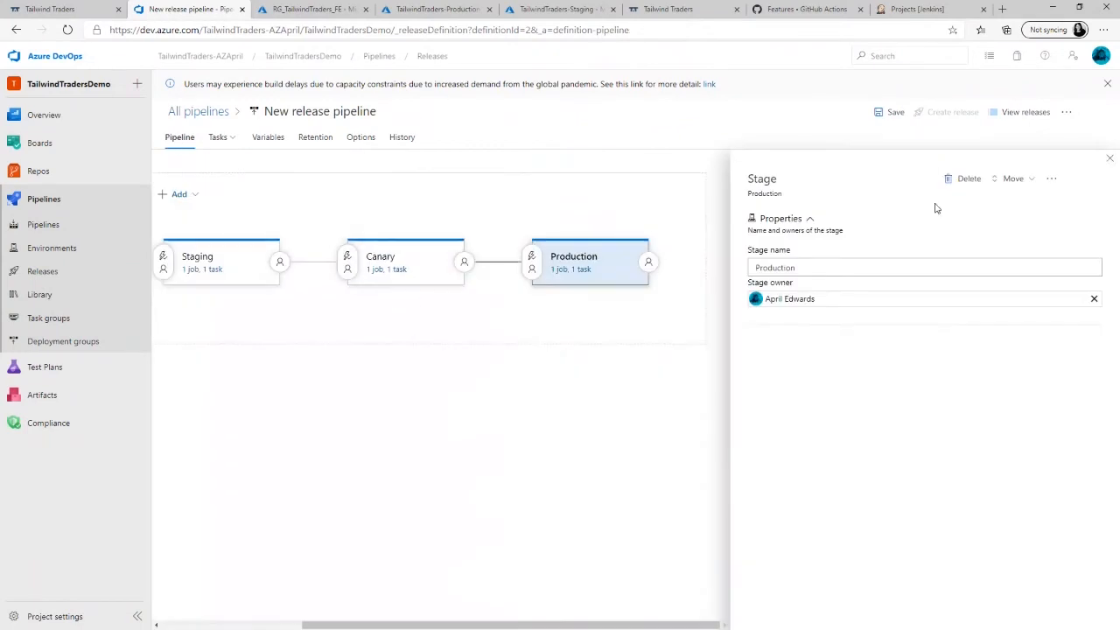
{"action": "left_click", "coordinate": [962, 180]}
{"action": "left_click", "coordinate": [585, 370]}
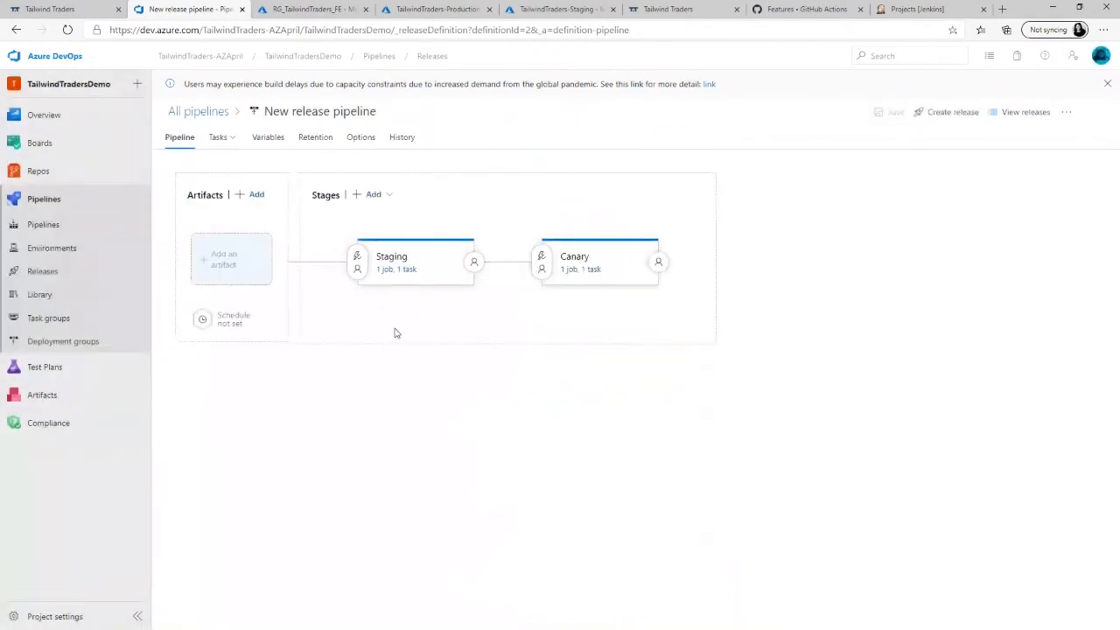
{"action": "left_click", "coordinate": [444, 302]}
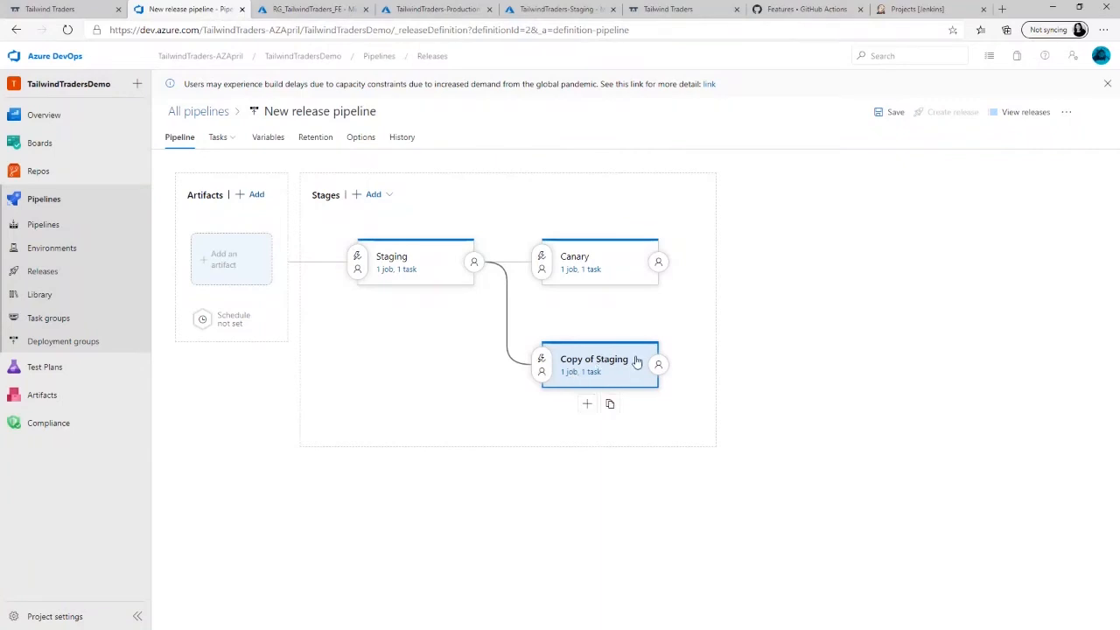
{"action": "left_click", "coordinate": [636, 362]}
{"action": "left_click", "coordinate": [970, 179]}
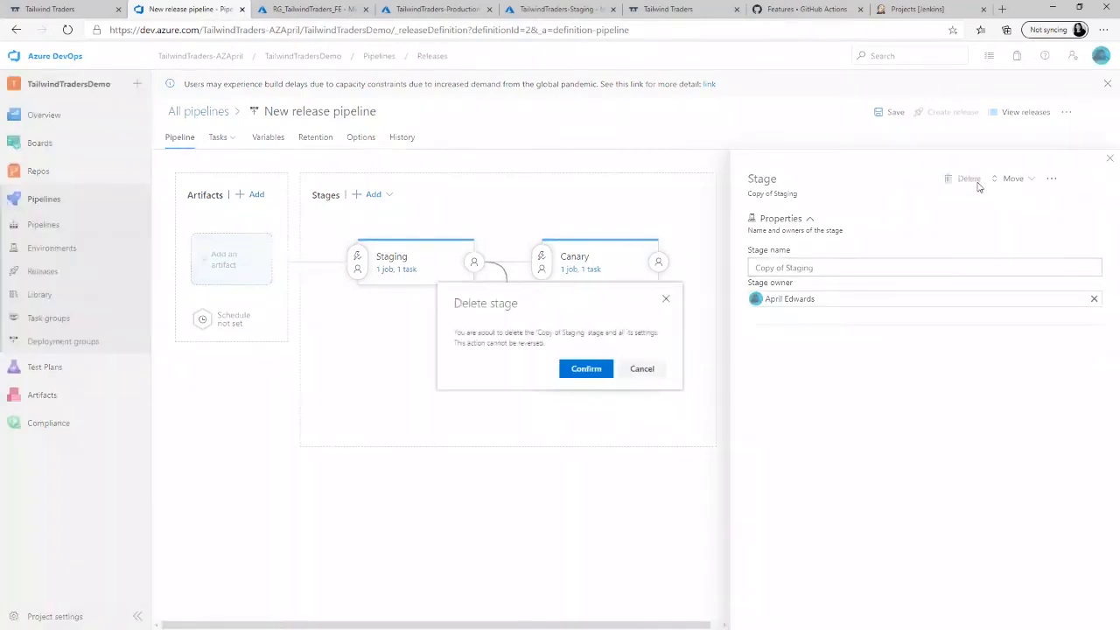
{"action": "left_click", "coordinate": [586, 369]}
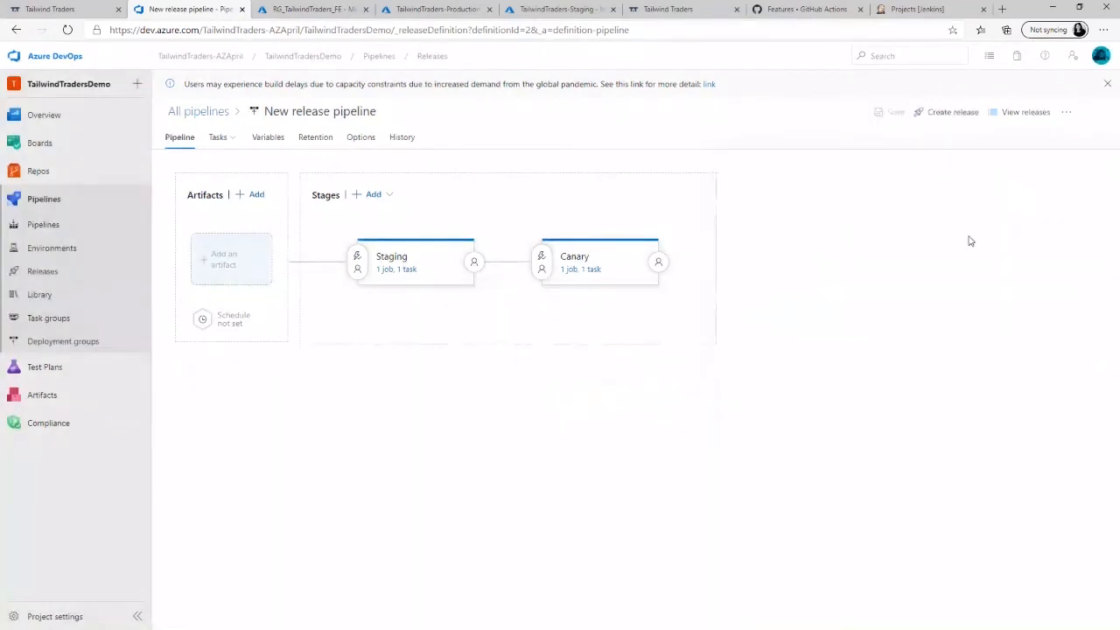
- Remove the Deploy Azure App Service task and the Run on agent job from the Canary stage, and return to the pipeline diagram
{"action": "left_click", "coordinate": [580, 270]}
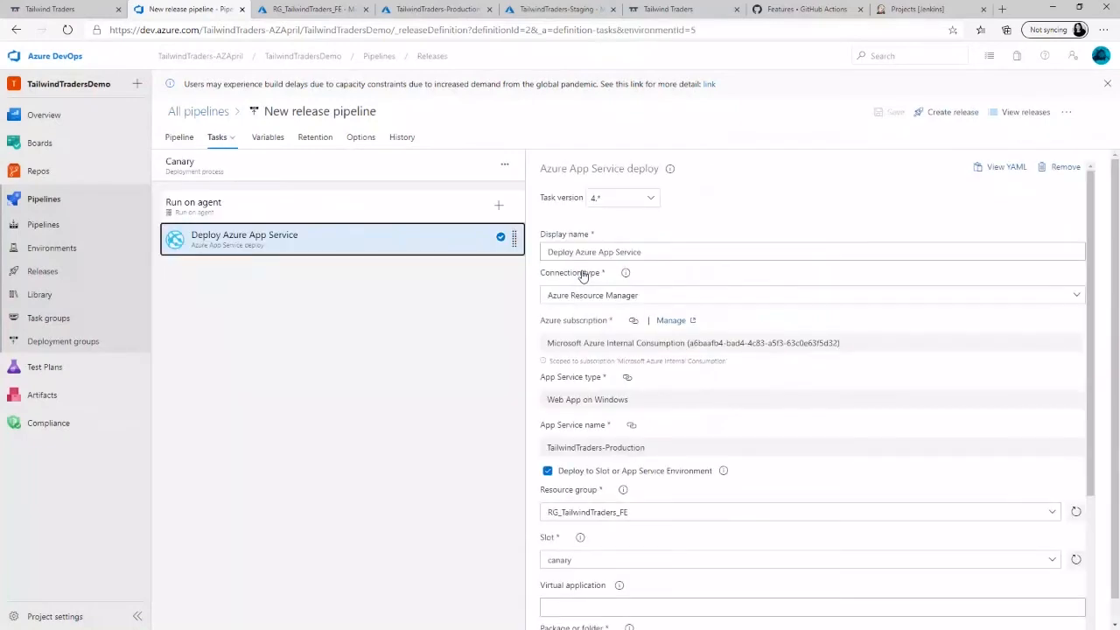
{"action": "left_click", "coordinate": [1063, 168]}
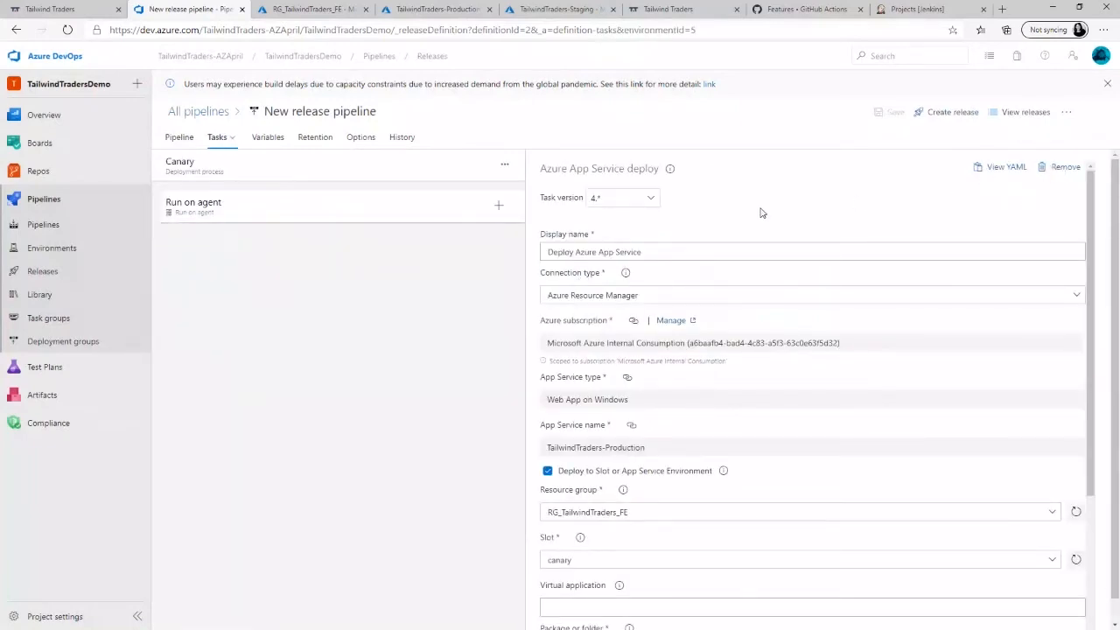
{"action": "left_click", "coordinate": [345, 193]}
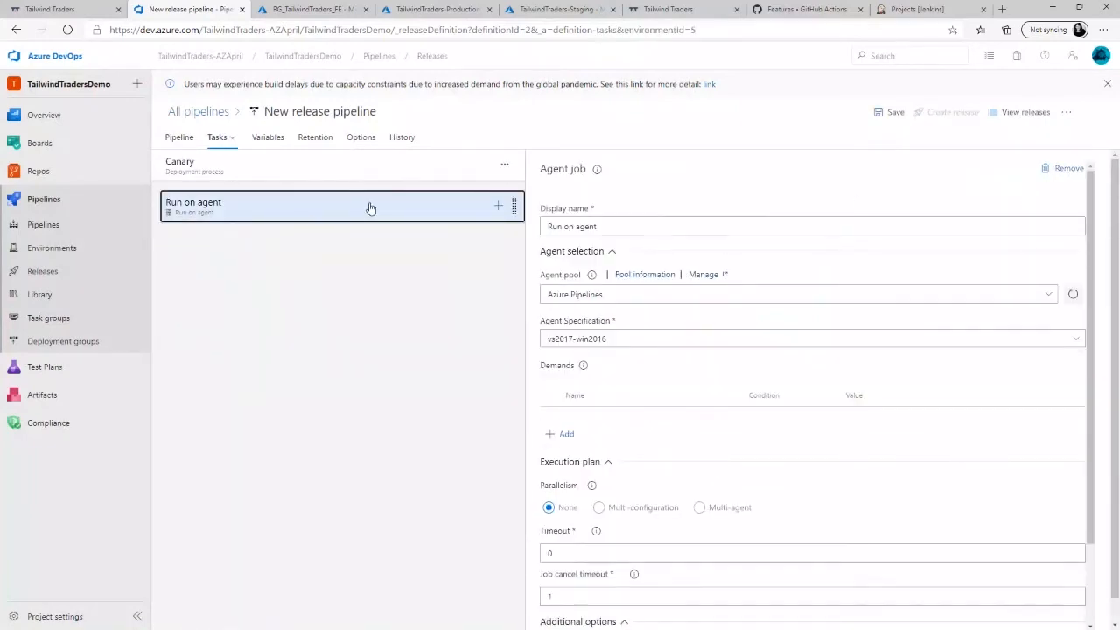
{"action": "left_click", "coordinate": [1063, 168]}
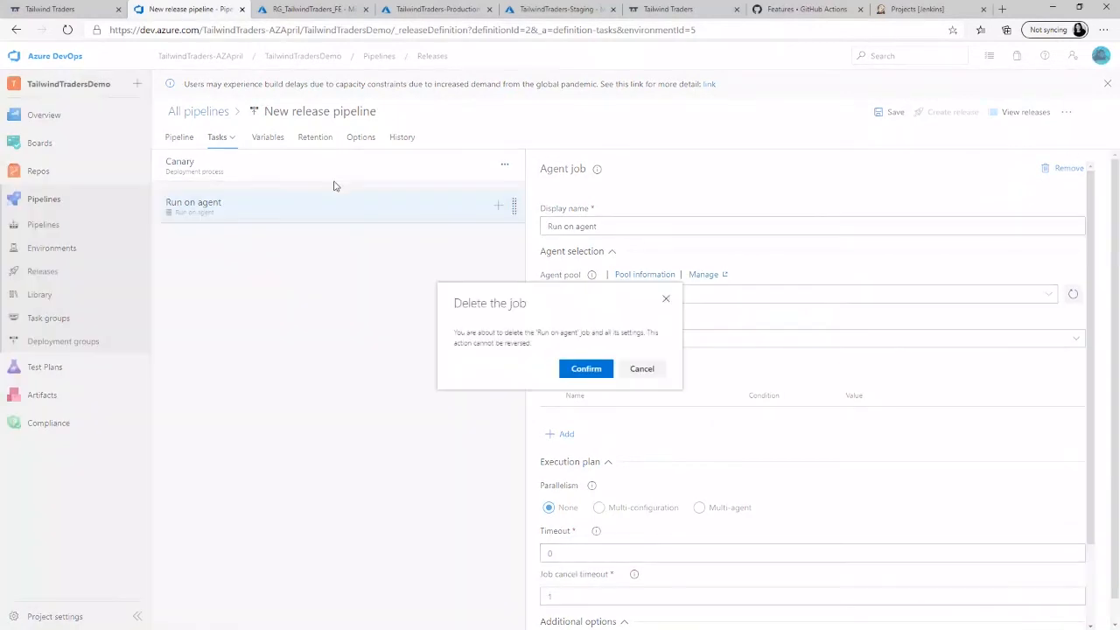
{"action": "left_click", "coordinate": [585, 371]}
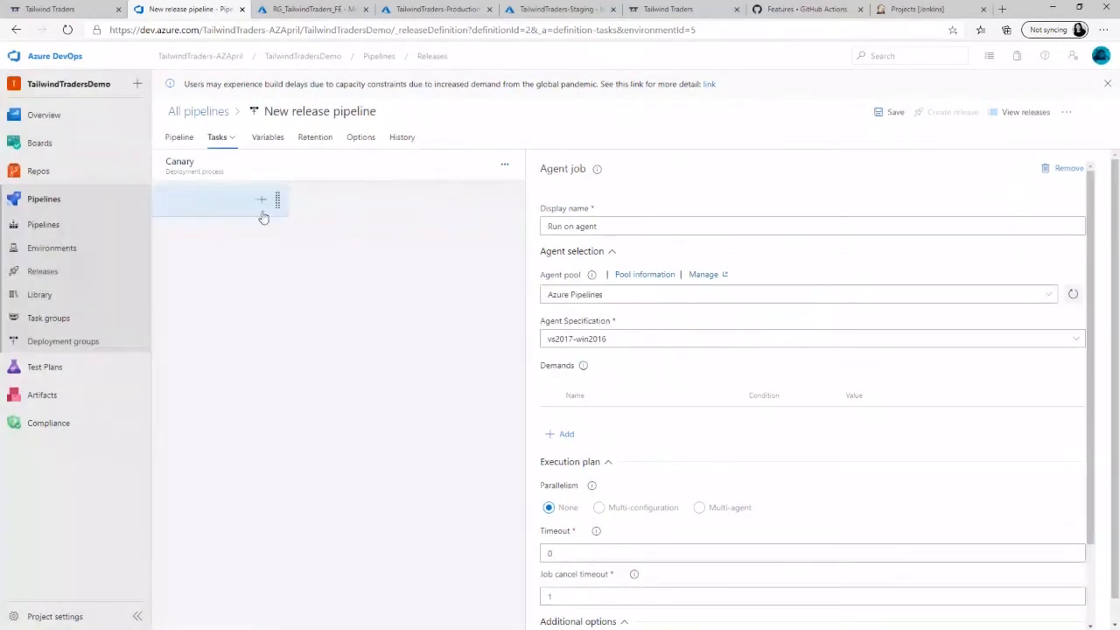
{"action": "left_click", "coordinate": [178, 138]}
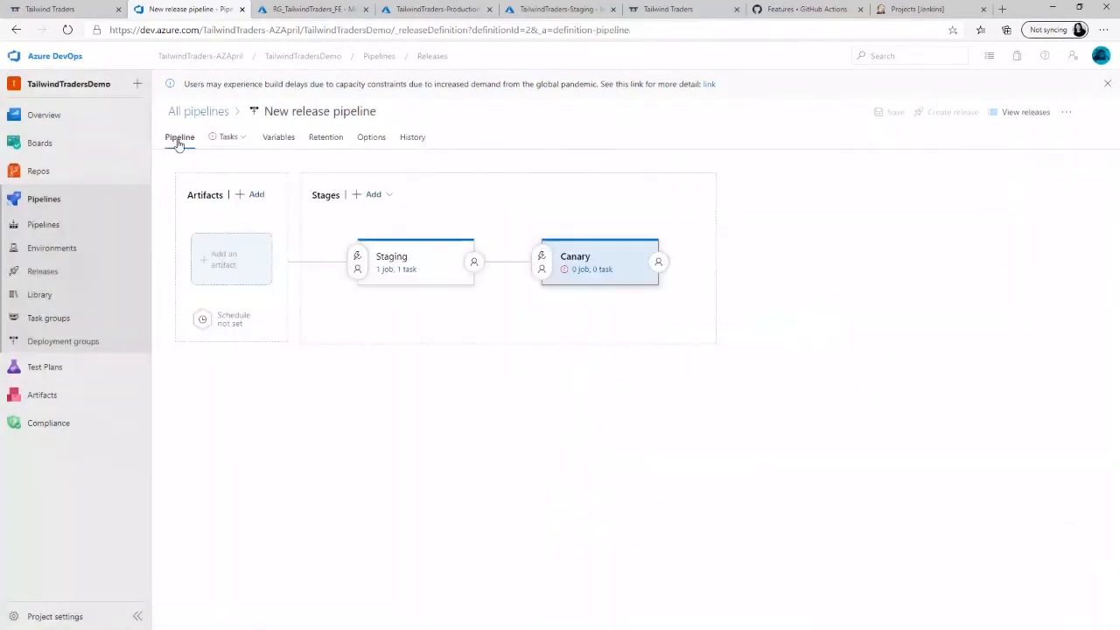
- Delete the Canary stage from the release pipeline and confirm the deletion
{"action": "left_click", "coordinate": [621, 259]}
{"action": "left_click", "coordinate": [966, 181]}
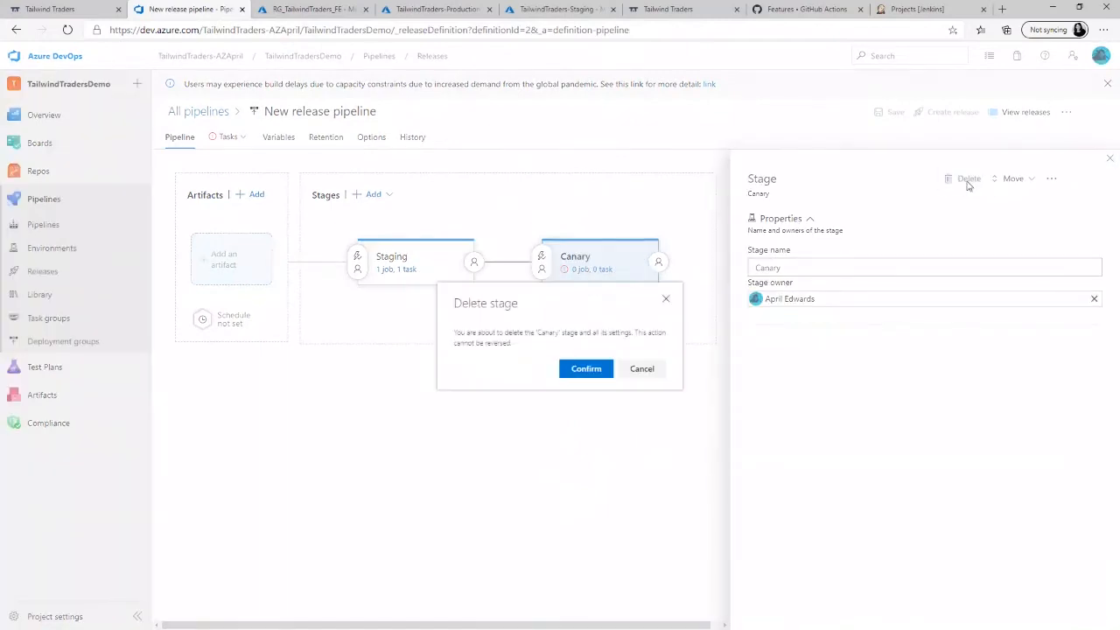
{"action": "left_click", "coordinate": [585, 369]}
- Clone the Staging stage, and clone the resulting copy to add a third stage in the chain
{"action": "mouse_move", "coordinate": [414, 257]}
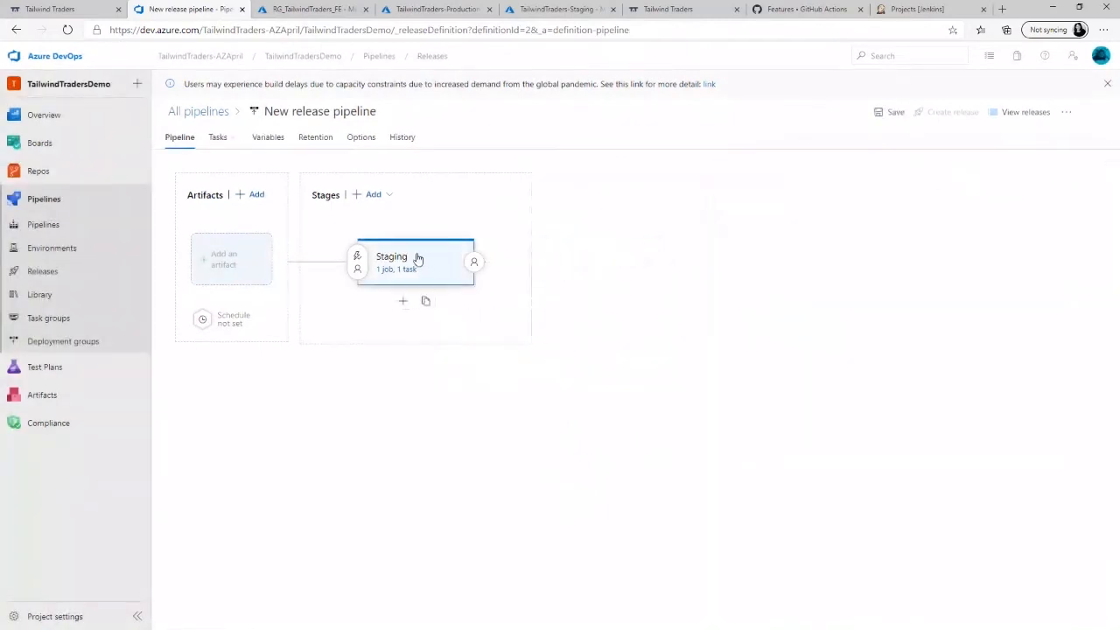
{"action": "left_click", "coordinate": [426, 308]}
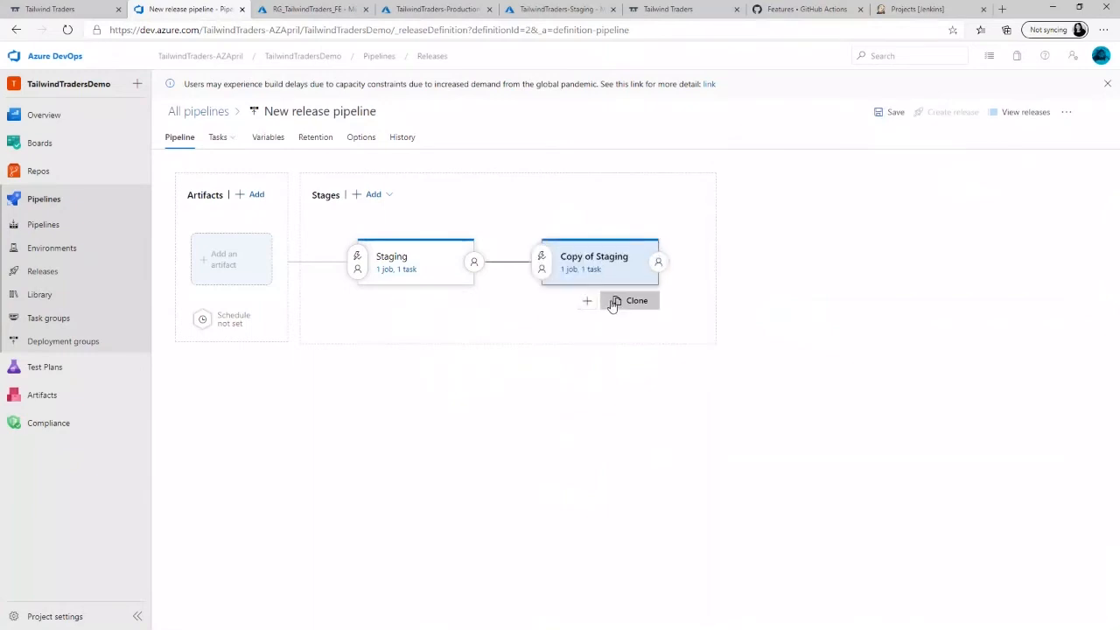
{"action": "left_click", "coordinate": [615, 302]}
- Rename the stage directly after Staging as Canary
{"action": "left_click", "coordinate": [612, 271]}
{"action": "left_click", "coordinate": [811, 269]}
{"action": "triple_click", "coordinate": [811, 269]}
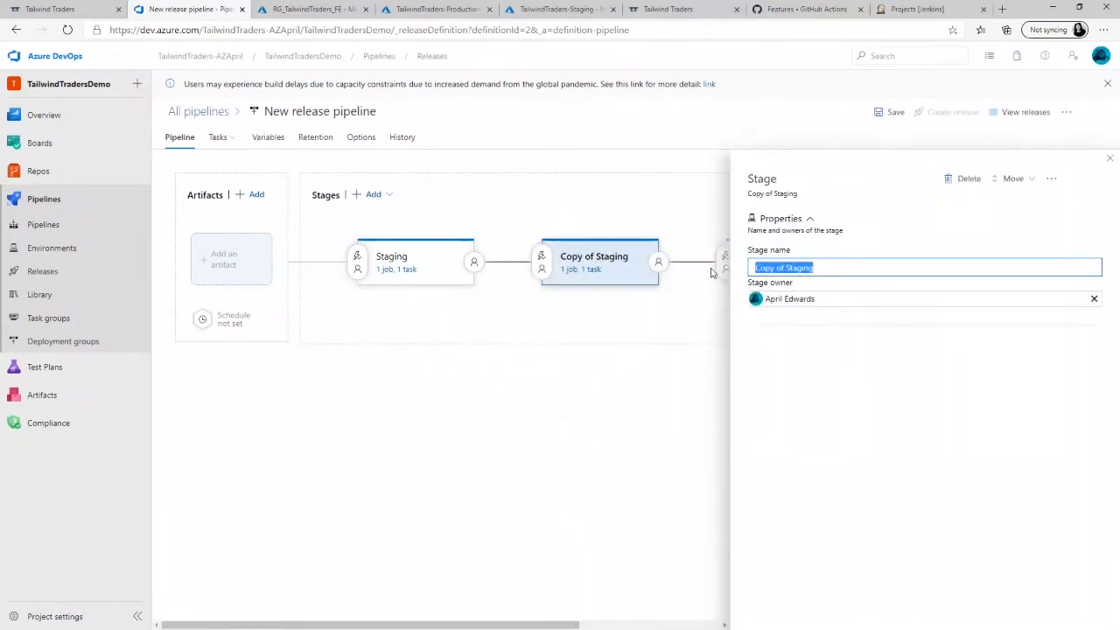
{"action": "type", "text": "Canary"}
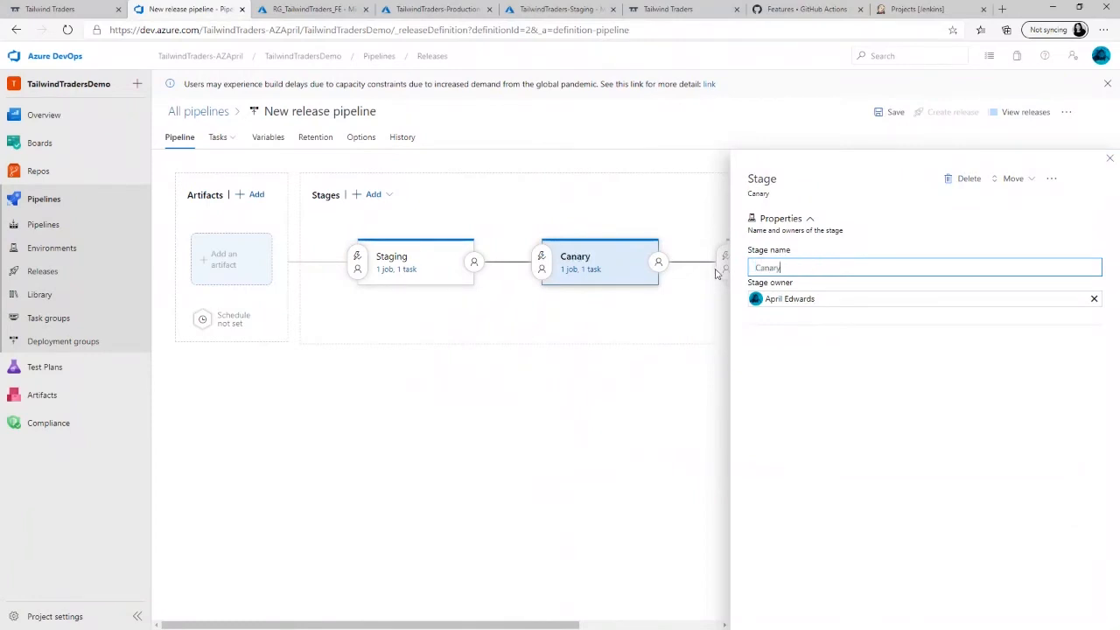
- Set the Canary stage's app service name to TailwindTraders-Production in its deployment process parameters
{"action": "left_click", "coordinate": [581, 270]}
{"action": "left_click", "coordinate": [700, 352]}
{"action": "left_click", "coordinate": [1064, 352]}
{"action": "left_click", "coordinate": [678, 388]}
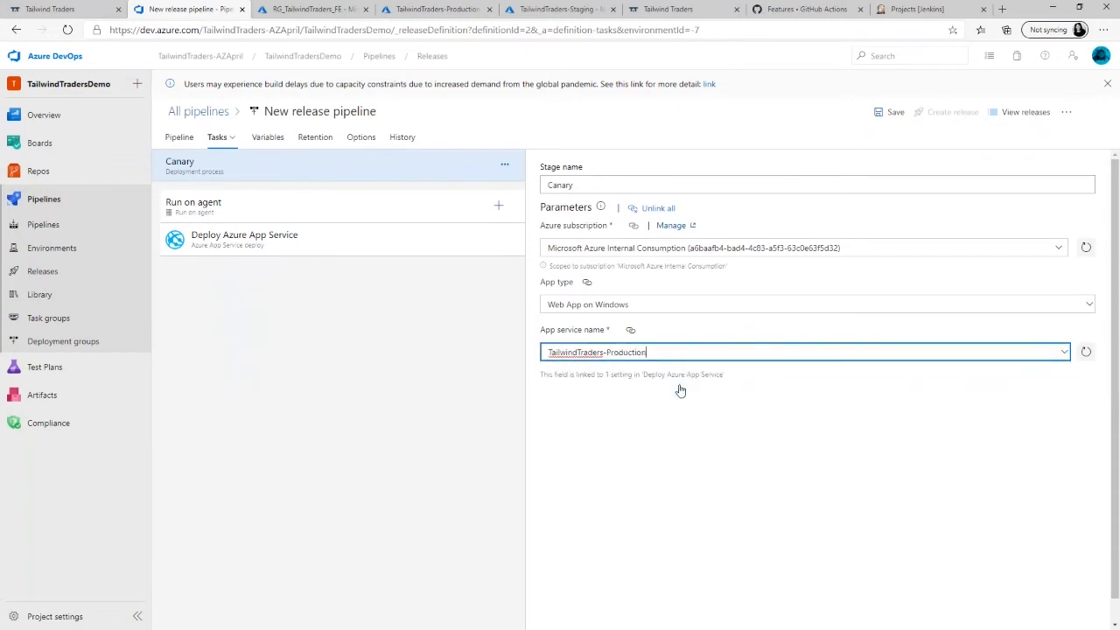
- Enable slot deployment in Canary's Deploy Azure App Service task, using resource group RG_TailwindTraders_FE and the canary slot
{"action": "left_click", "coordinate": [390, 242]}
{"action": "left_click", "coordinate": [547, 470]}
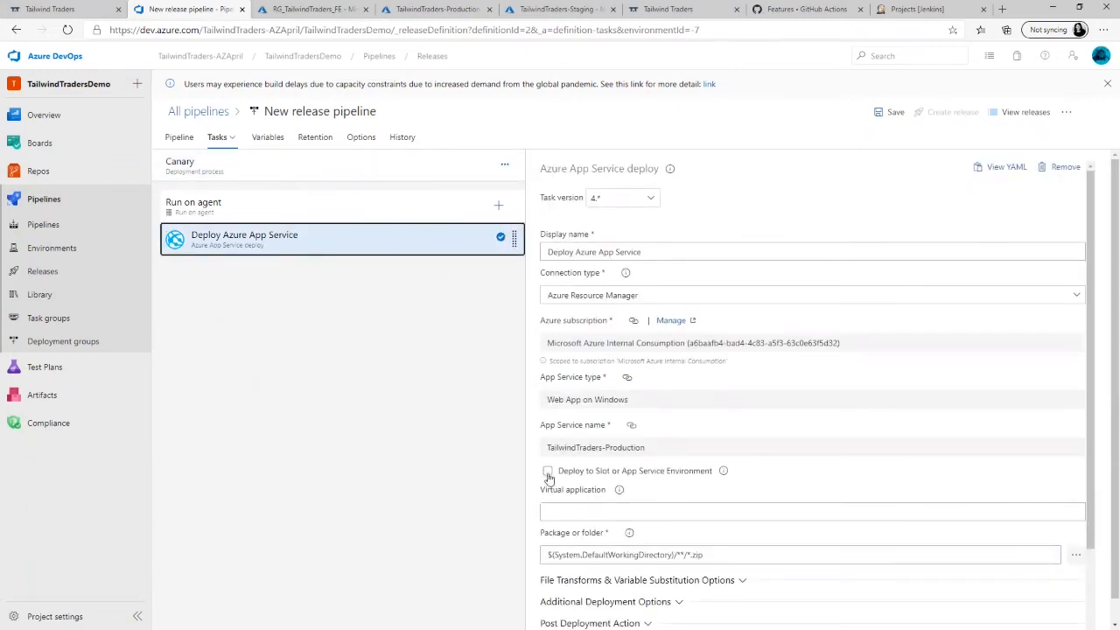
{"action": "scroll", "coordinate": [1059, 385], "scroll_direction": "down", "scroll_amount": 2}
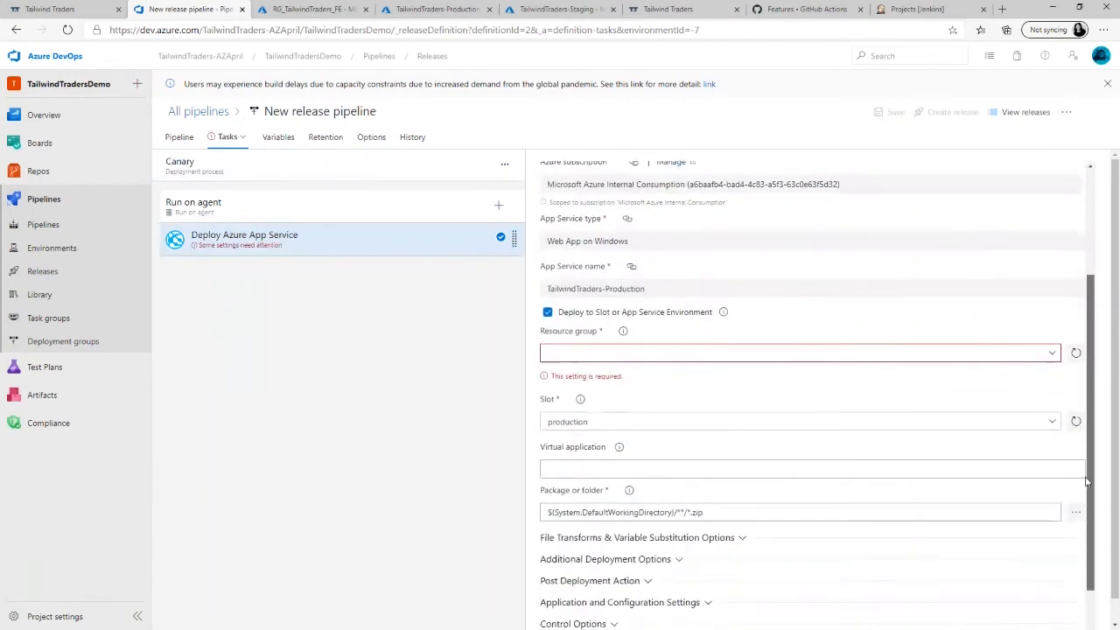
{"action": "left_click", "coordinate": [1054, 351]}
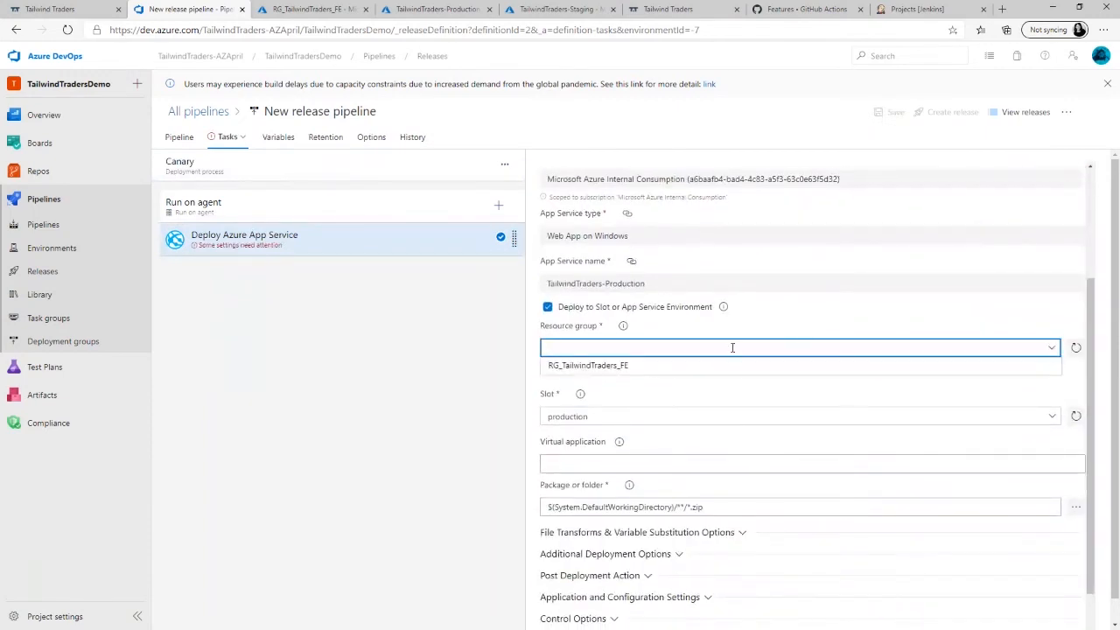
{"action": "left_click", "coordinate": [712, 370]}
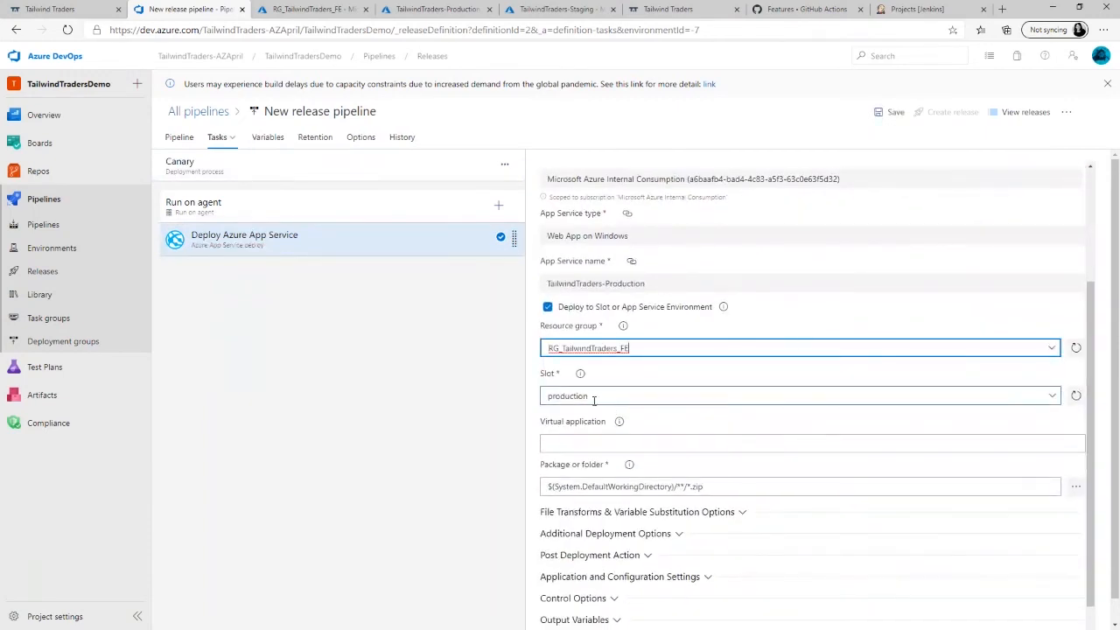
{"action": "left_click", "coordinate": [1055, 405]}
{"action": "left_click", "coordinate": [1051, 399]}
{"action": "left_click", "coordinate": [1051, 400]}
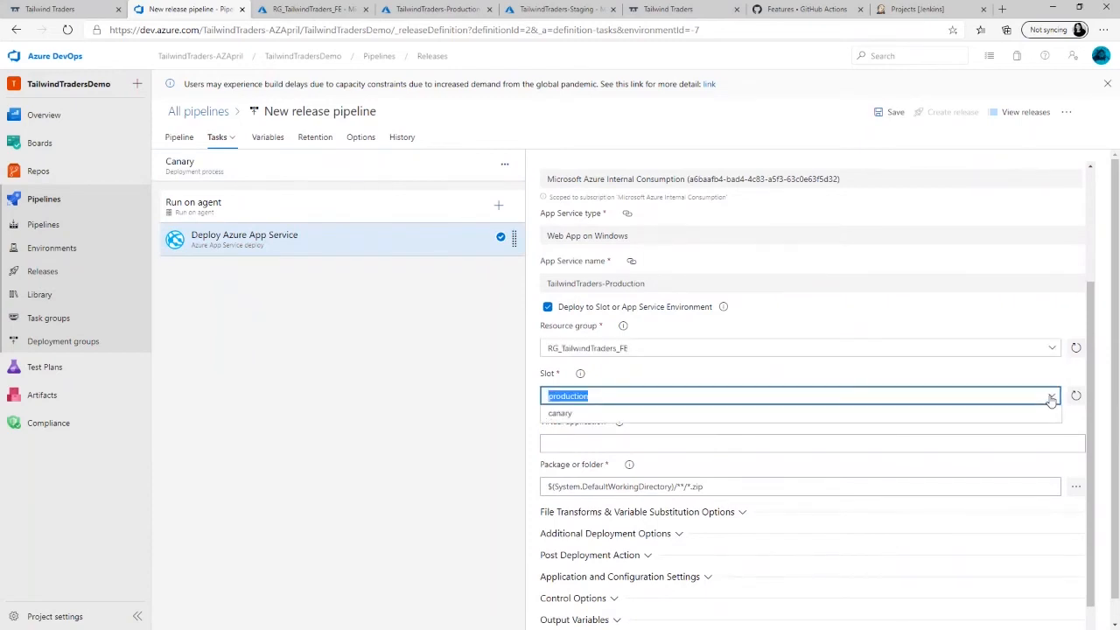
{"action": "left_click", "coordinate": [879, 418]}
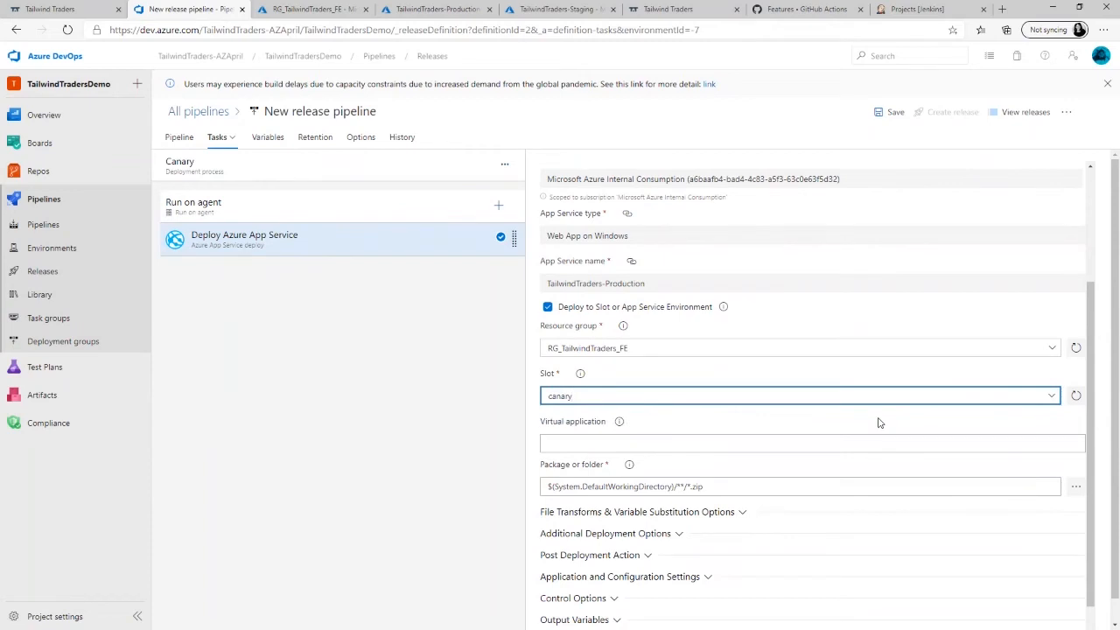
- Save the release pipeline without a comment and return to the full stage diagram
{"action": "left_click", "coordinate": [891, 113]}
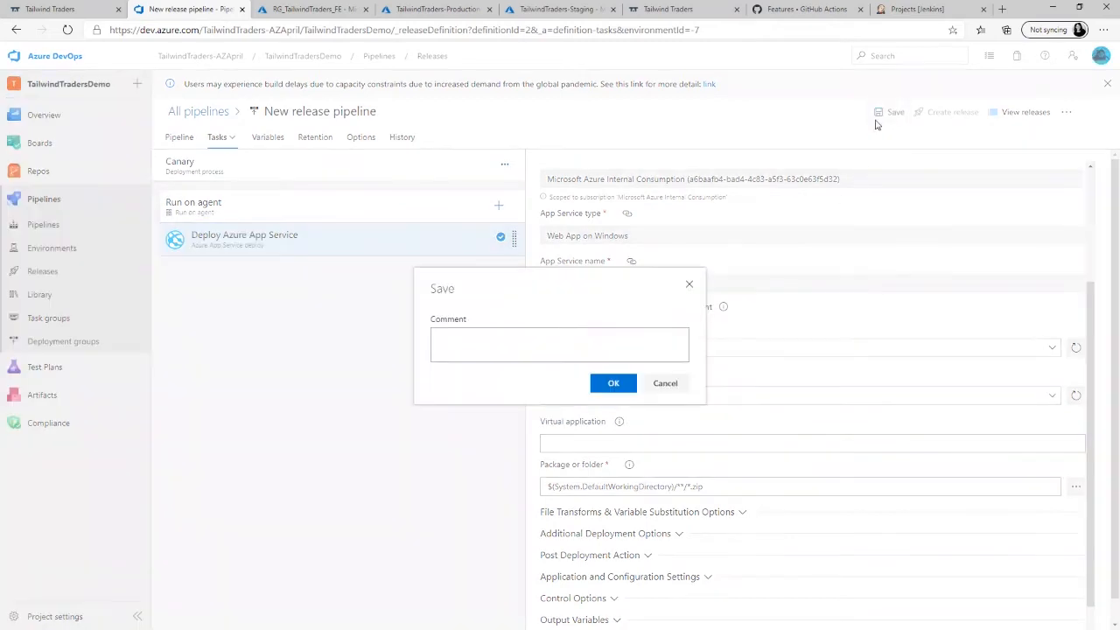
{"action": "left_click", "coordinate": [613, 384]}
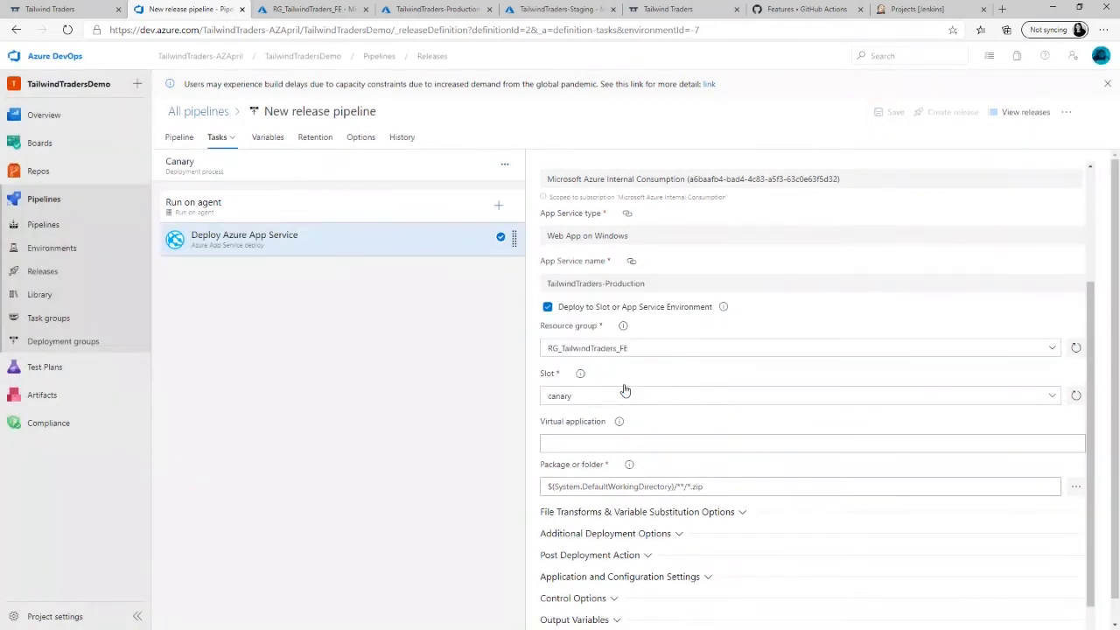
{"action": "left_click", "coordinate": [178, 137]}
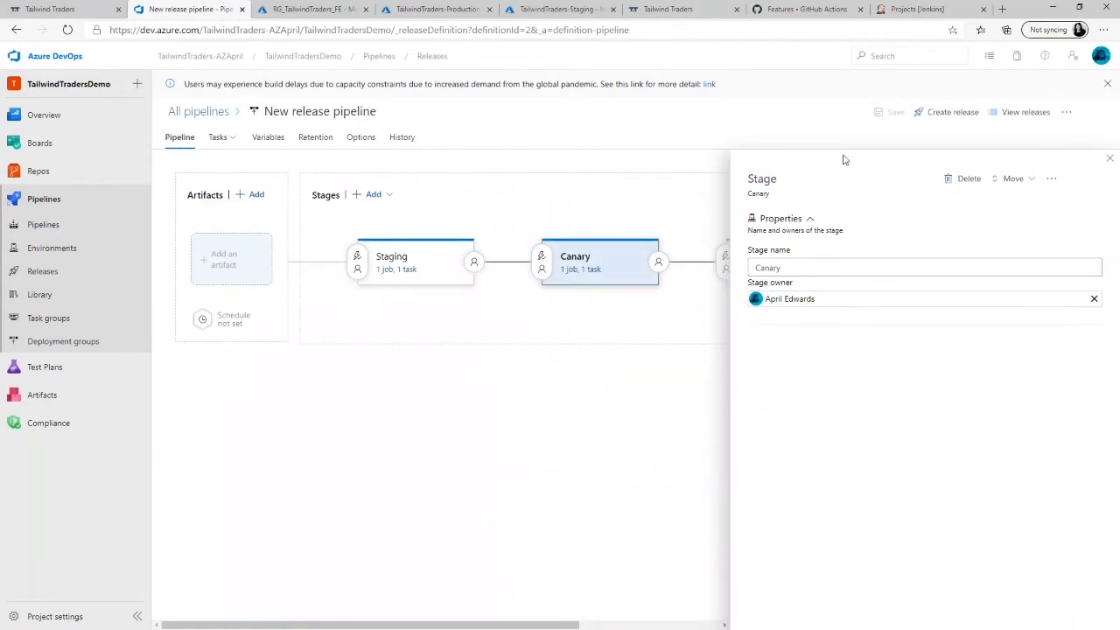
{"action": "left_click", "coordinate": [1109, 159]}
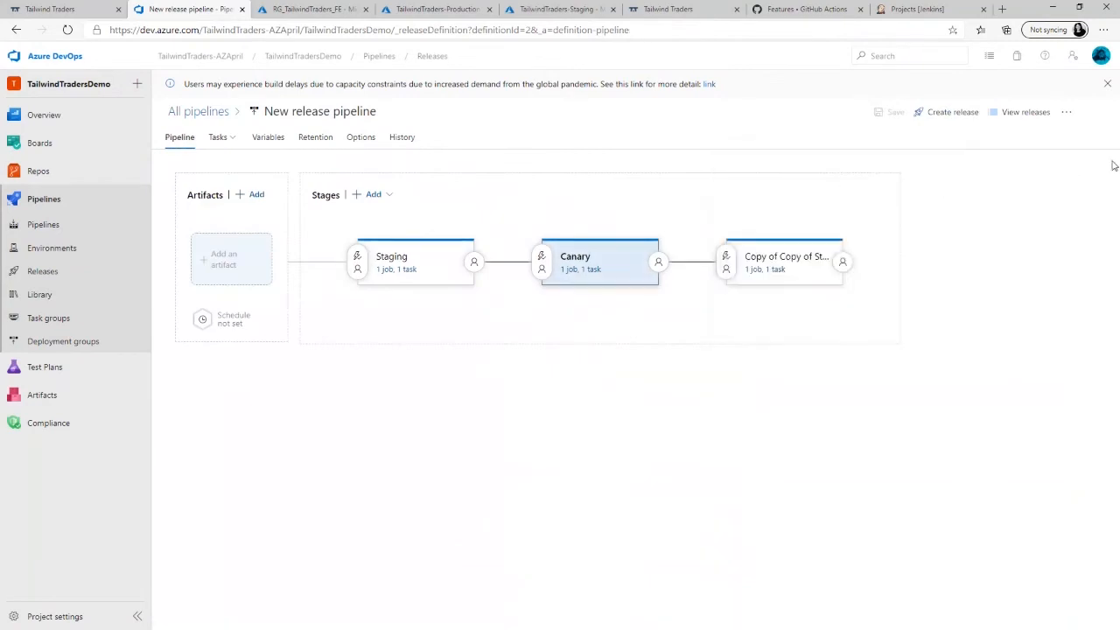
- Rename the last stage, the copy following Canary, as Production
{"action": "left_click", "coordinate": [791, 259]}
{"action": "left_click_drag", "start_coordinate": [837, 268], "coordinate": [740, 265]}
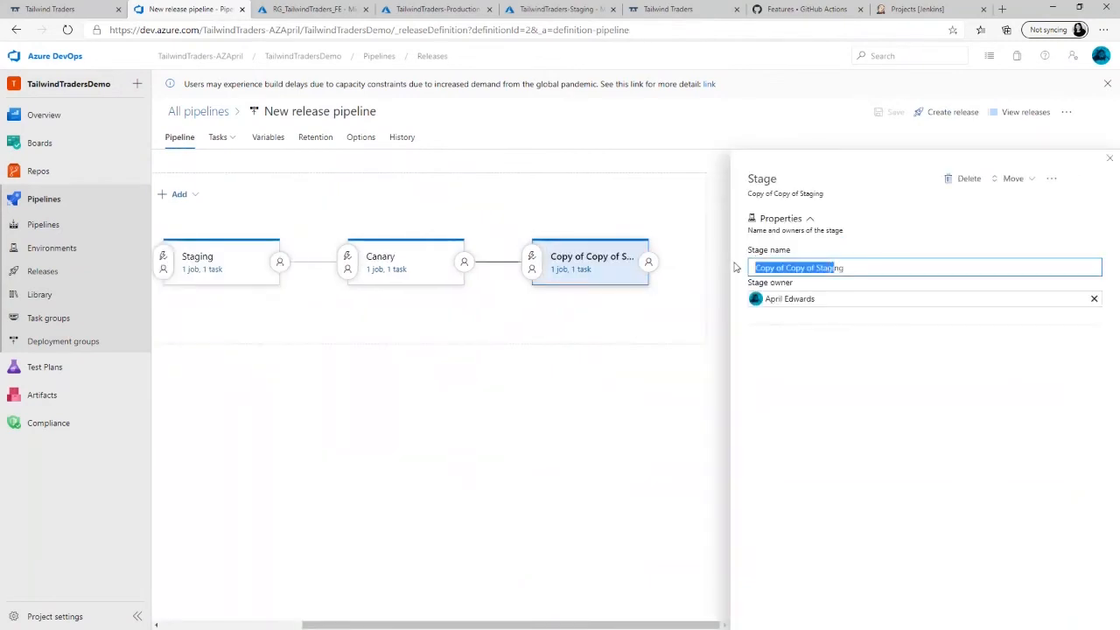
{"action": "key", "text": "BackSpace"}
{"action": "key", "text": "Delete"}
{"action": "type", "text": "Production"}
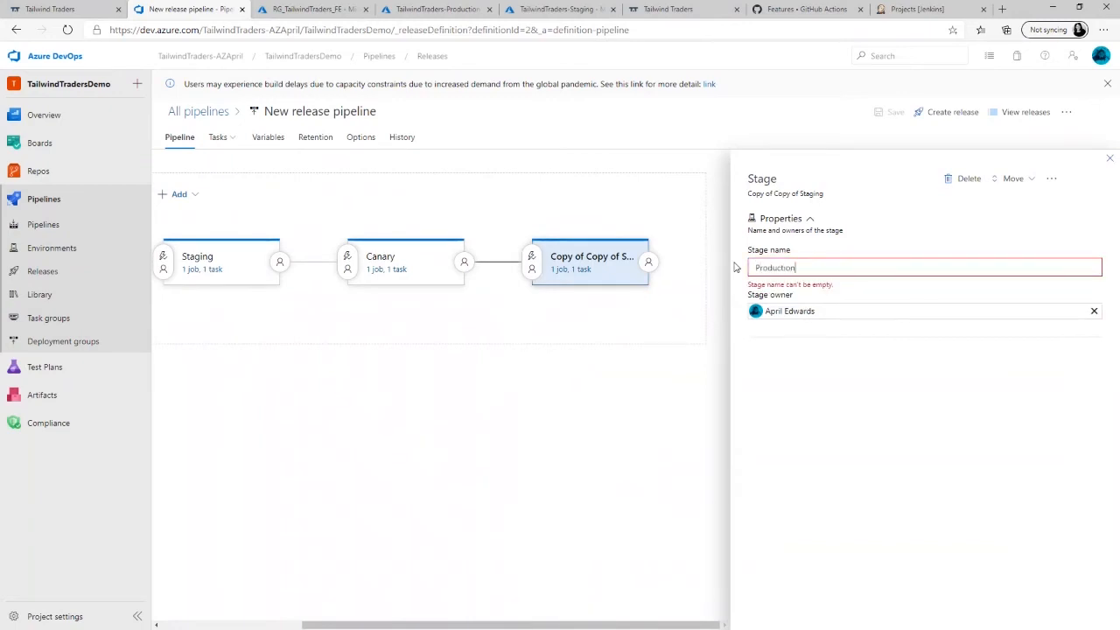
- Set the Production stage's app service name to TailwindTraders-Production in its deployment process parameters
{"action": "left_click", "coordinate": [569, 270]}
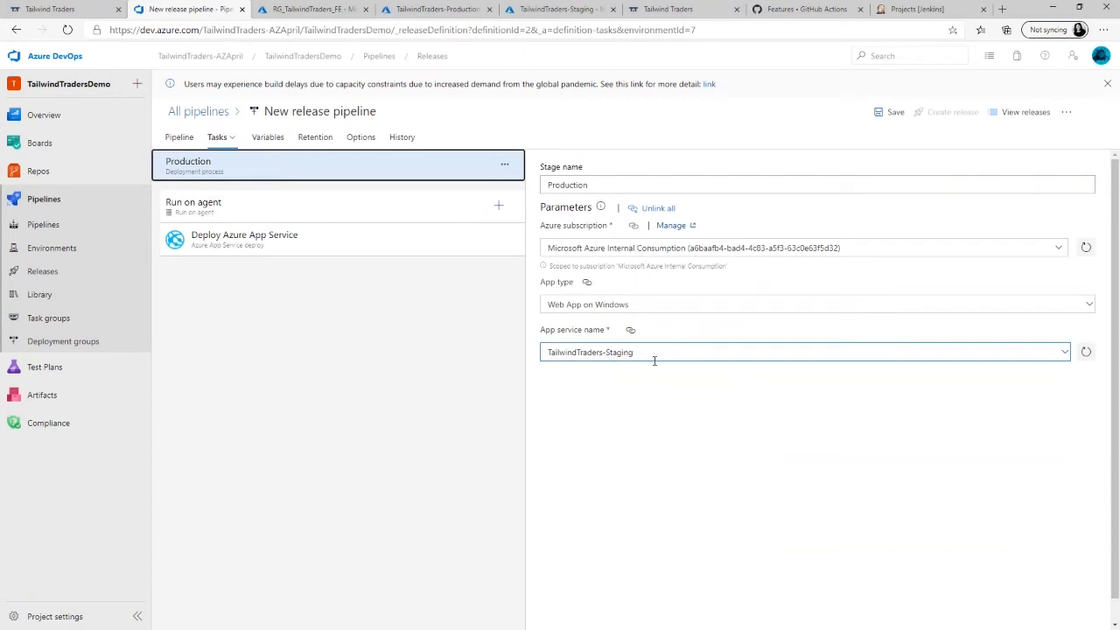
{"action": "left_click", "coordinate": [977, 352]}
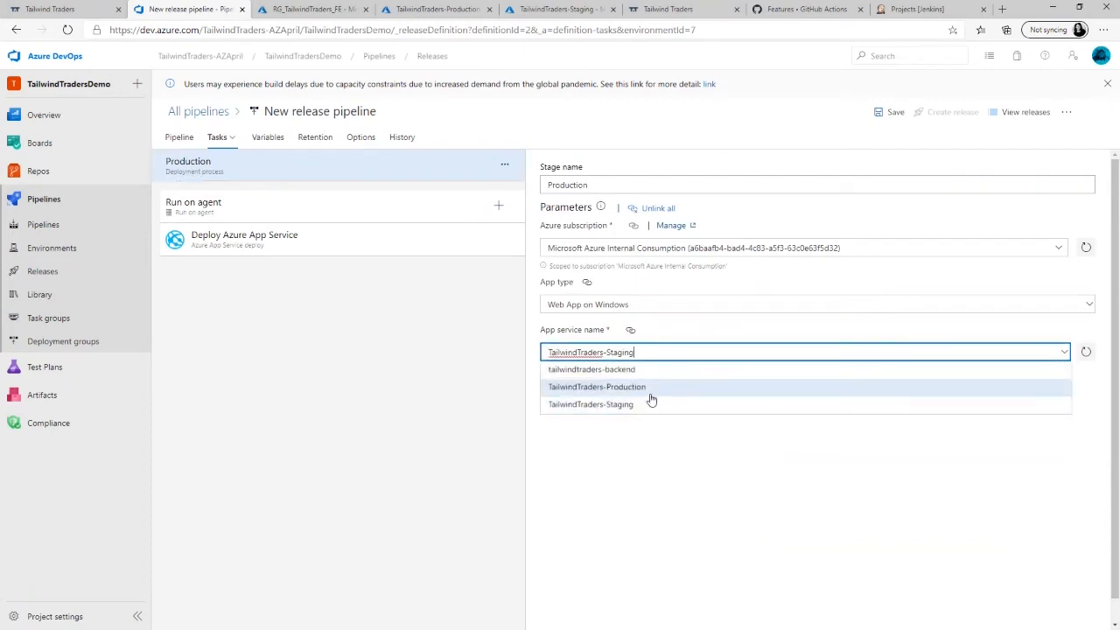
{"action": "left_click", "coordinate": [645, 394]}
- Enable slot deployment in Production's Deploy Azure App Service task with resource group RG_TailwindTraders_FE, and return to the pipeline diagram
{"action": "left_click", "coordinate": [345, 248]}
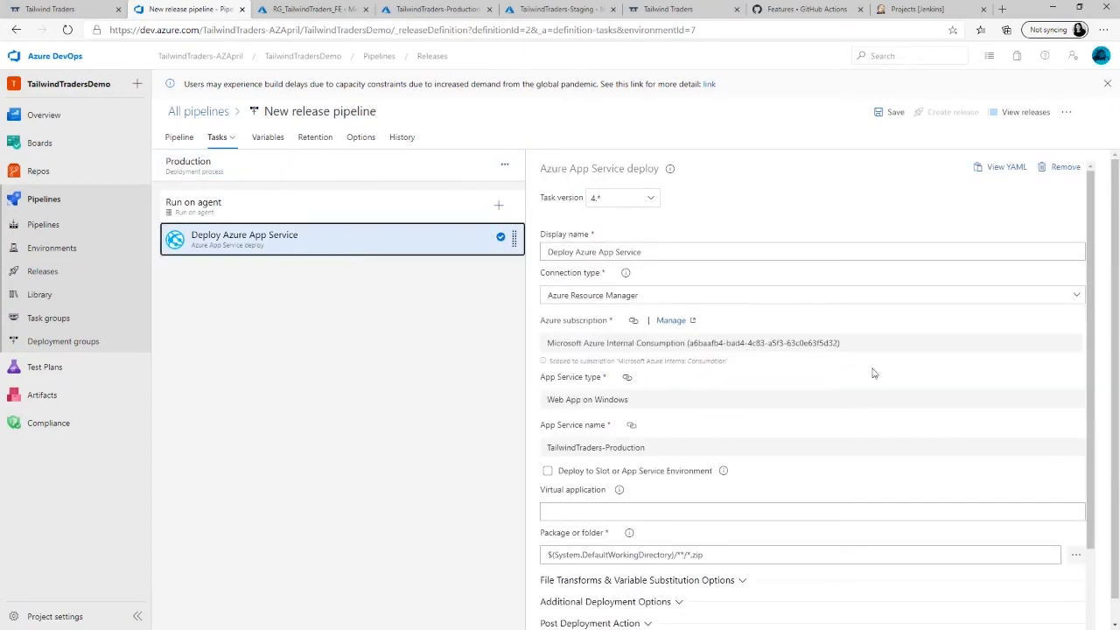
{"action": "left_click", "coordinate": [548, 470]}
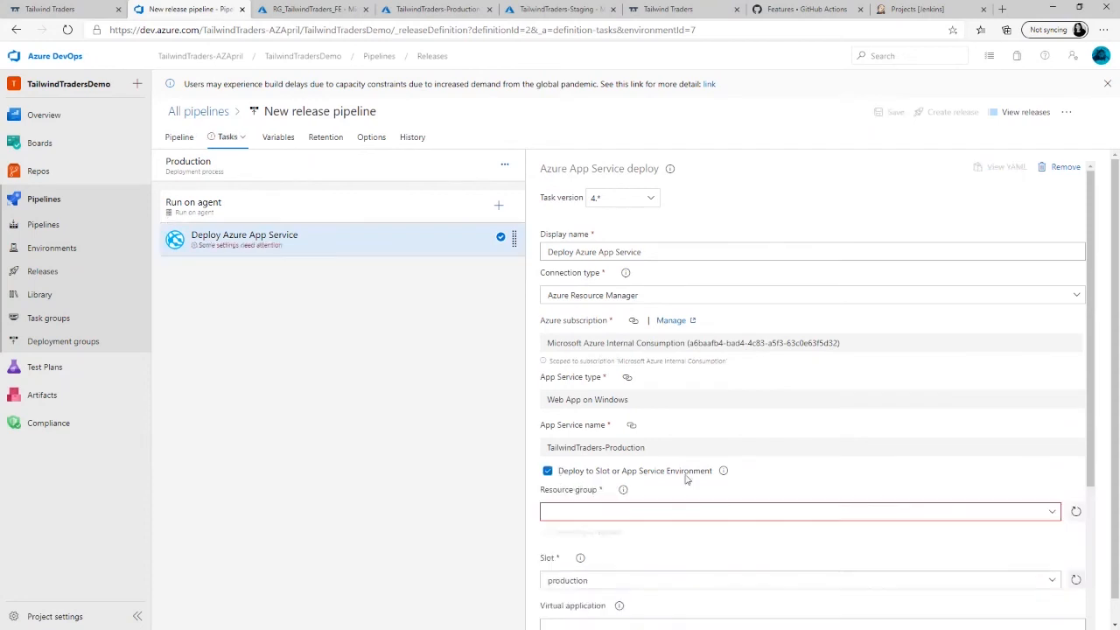
{"action": "left_click", "coordinate": [1058, 516]}
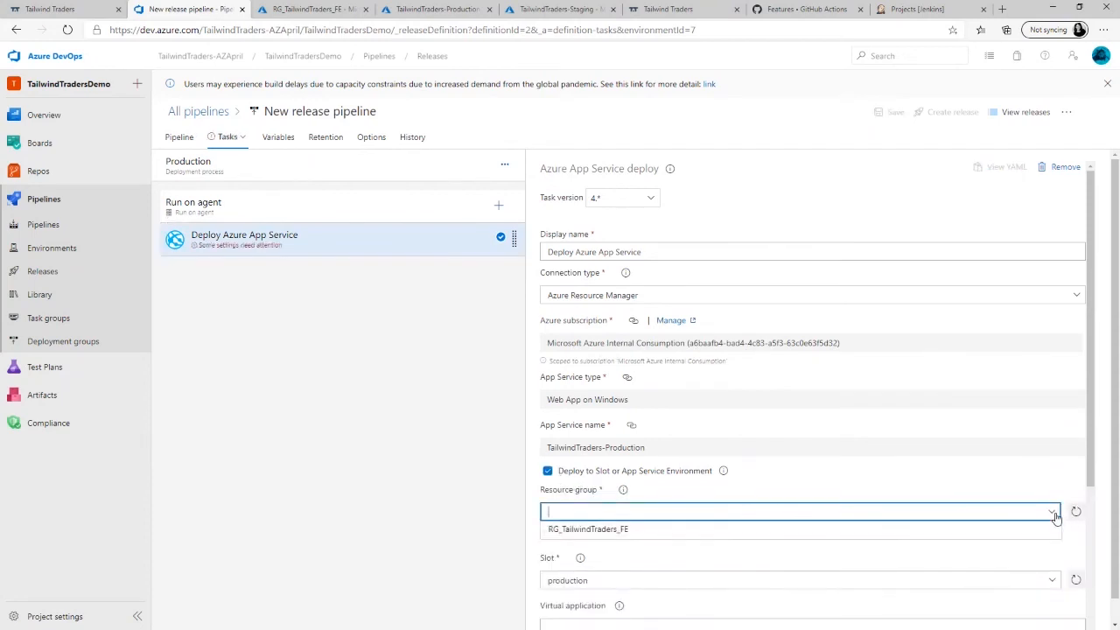
{"action": "left_click", "coordinate": [665, 536]}
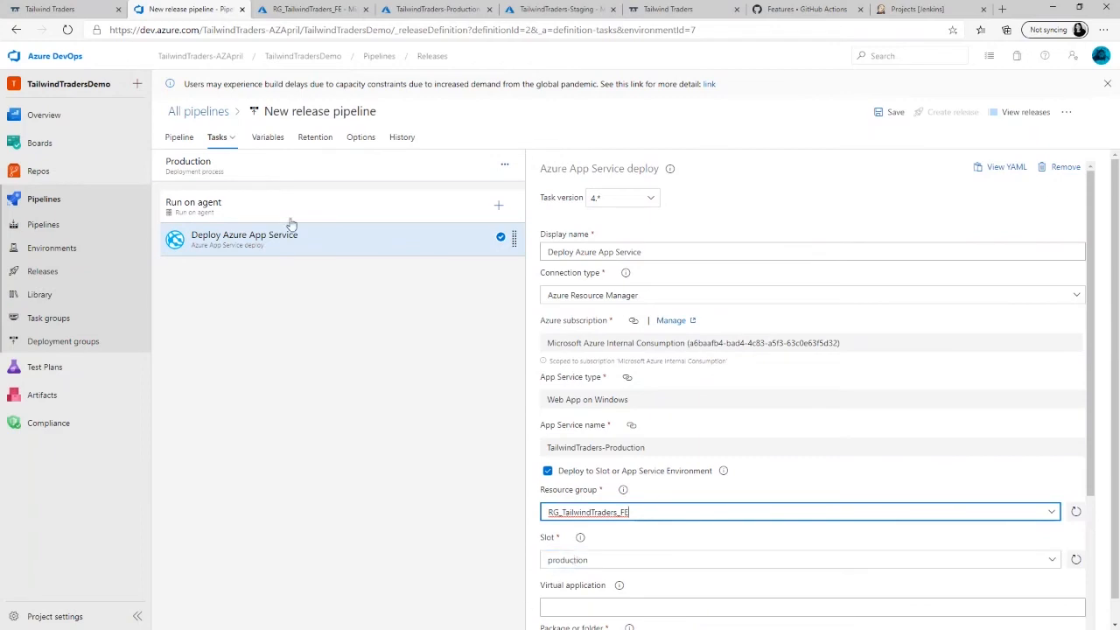
{"action": "left_click", "coordinate": [180, 140]}
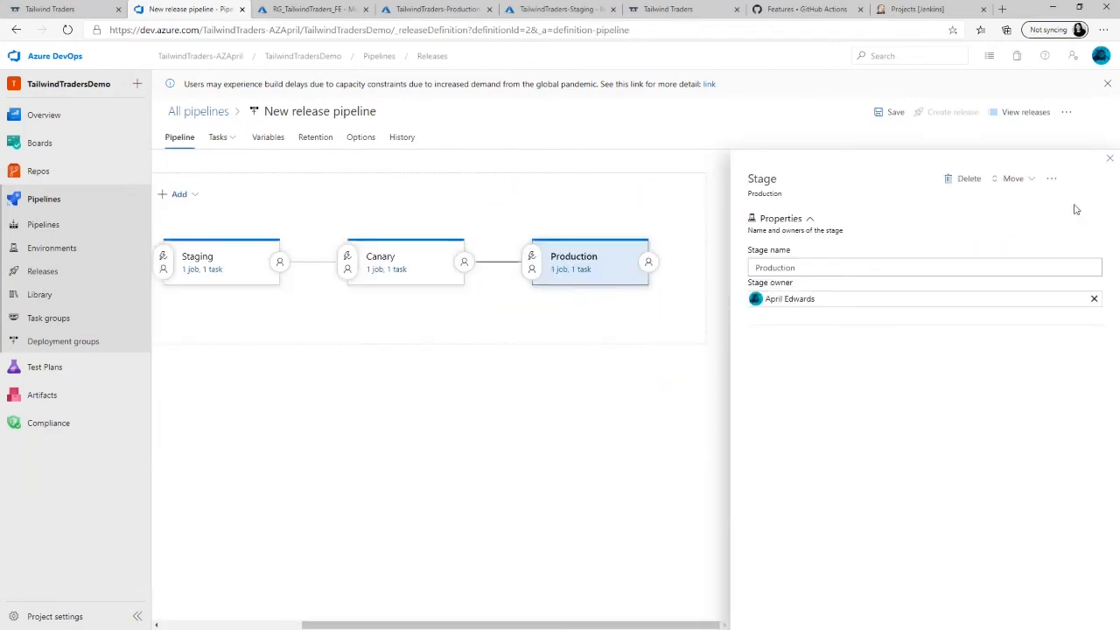
{"action": "left_click", "coordinate": [1109, 158]}
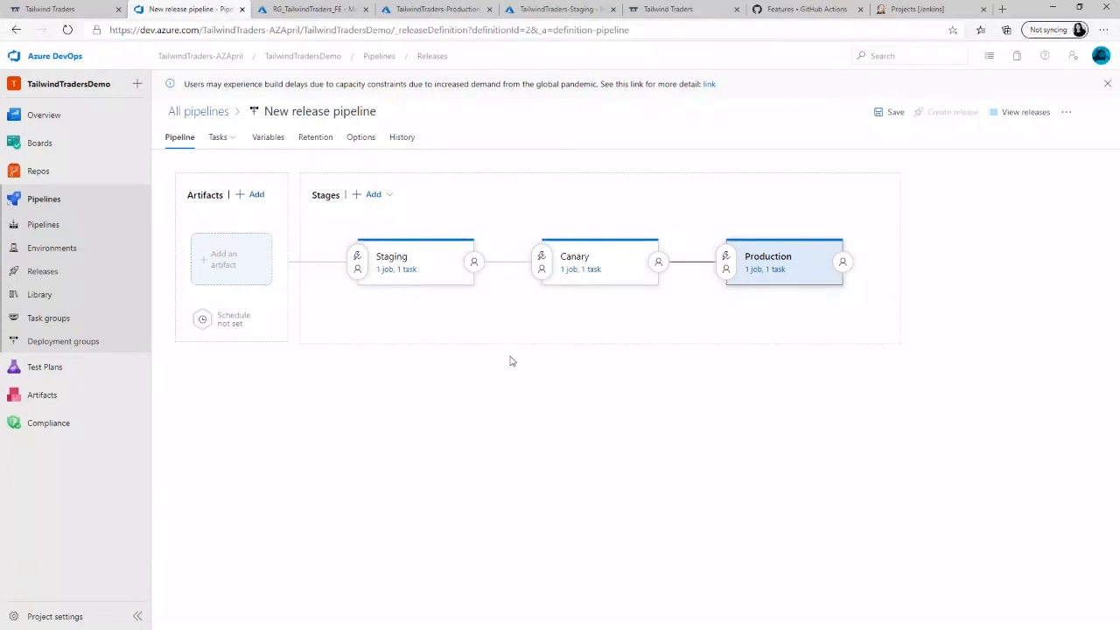
- Enable post-deployment approvals for the Staging stage and add the release owner's account as approver
{"action": "mouse_move", "coordinate": [471, 312]}
{"action": "left_click", "coordinate": [473, 263]}
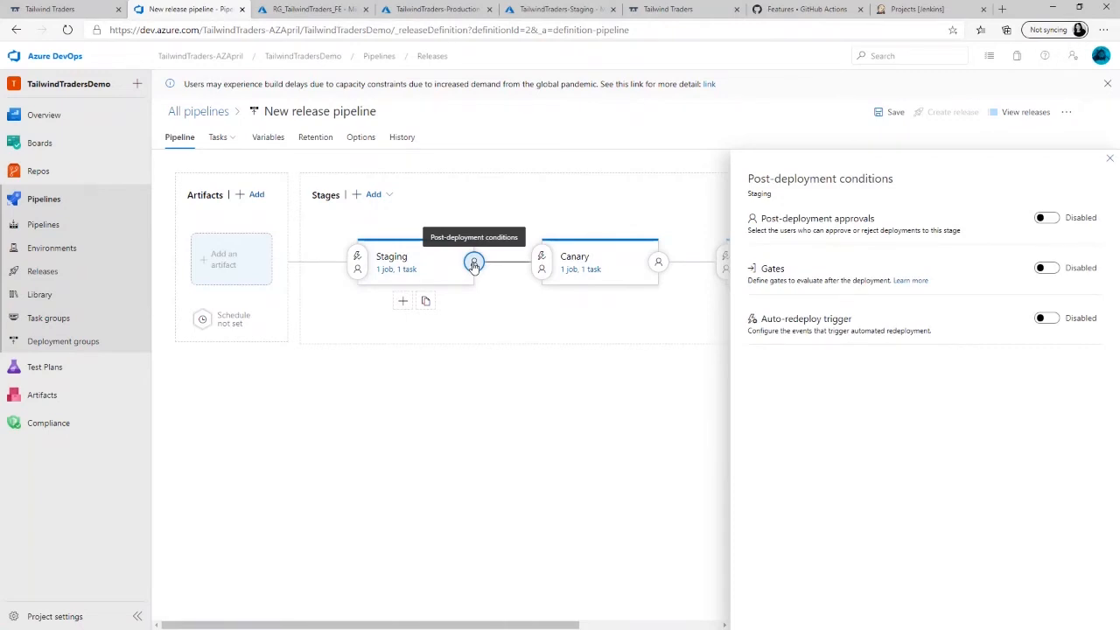
{"action": "left_click", "coordinate": [1046, 218]}
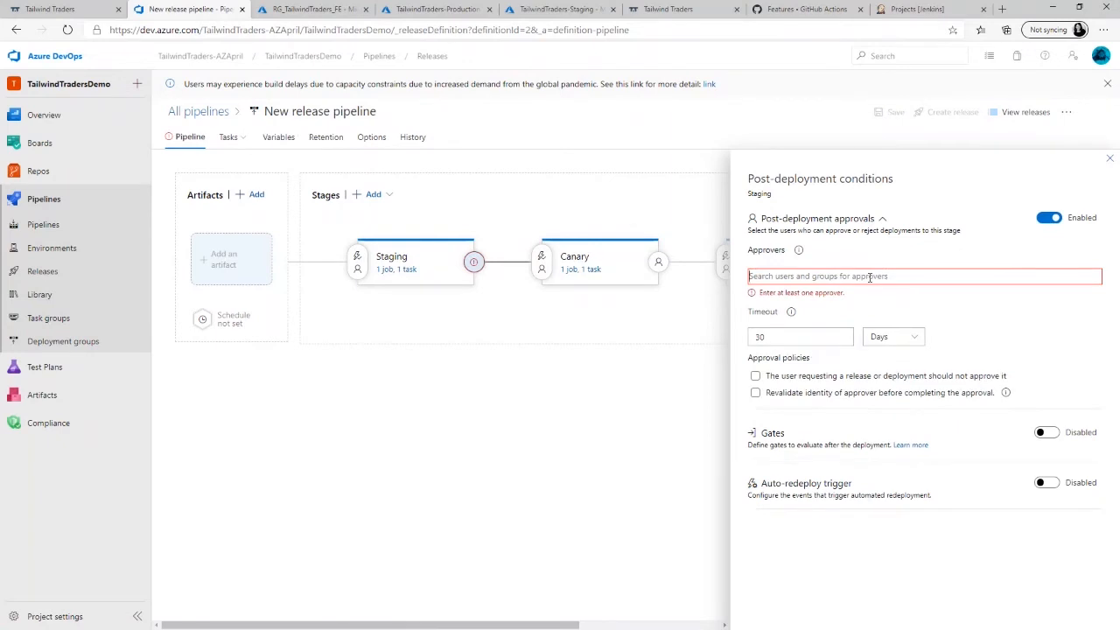
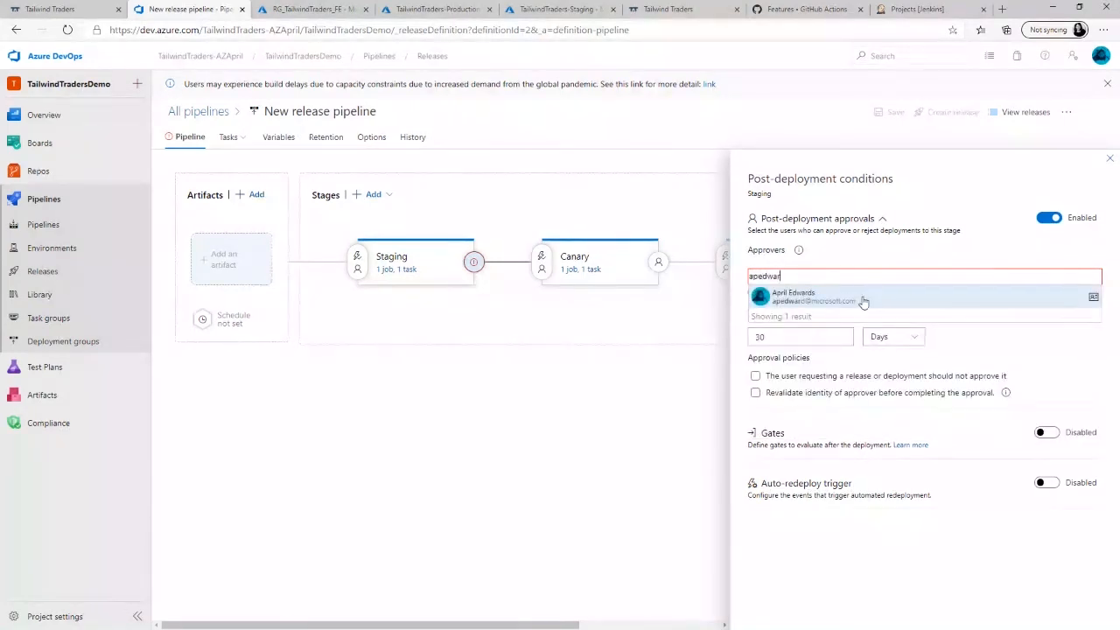
{"action": "left_click", "coordinate": [862, 297]}
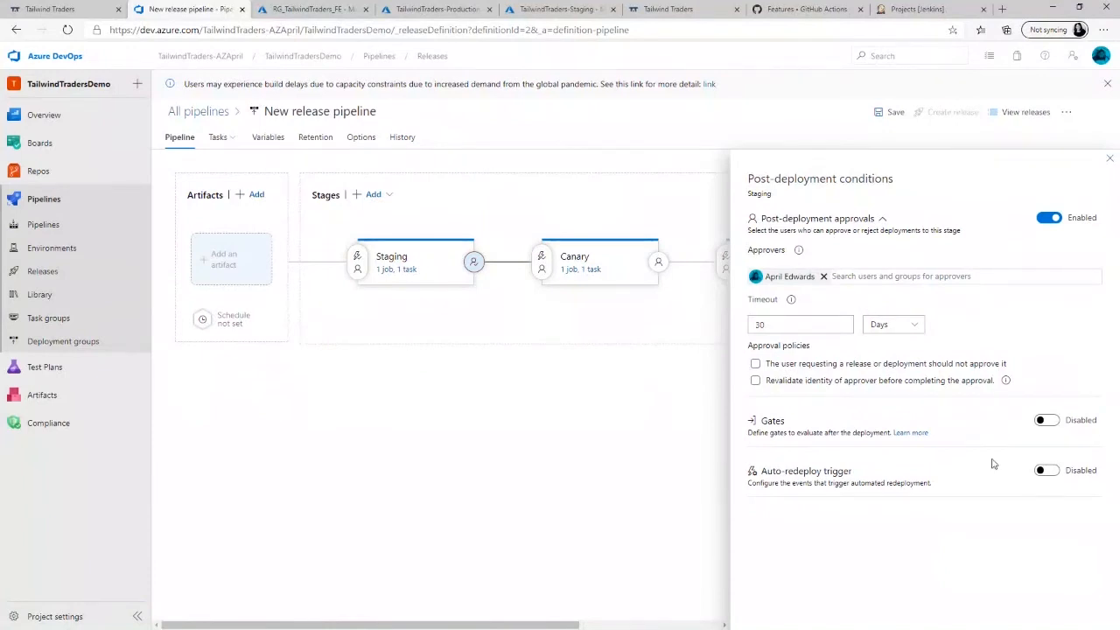
- Enable Staging's post-deployment gates to review the available gate types, and disable the gates again
{"action": "left_click", "coordinate": [1042, 420]}
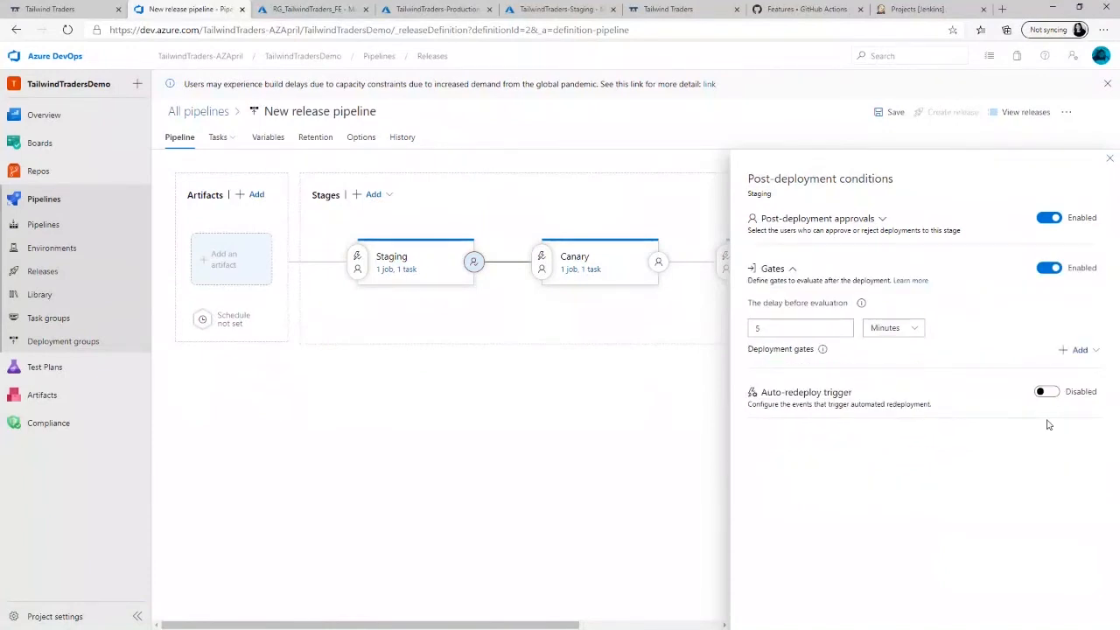
{"action": "left_click", "coordinate": [1098, 351]}
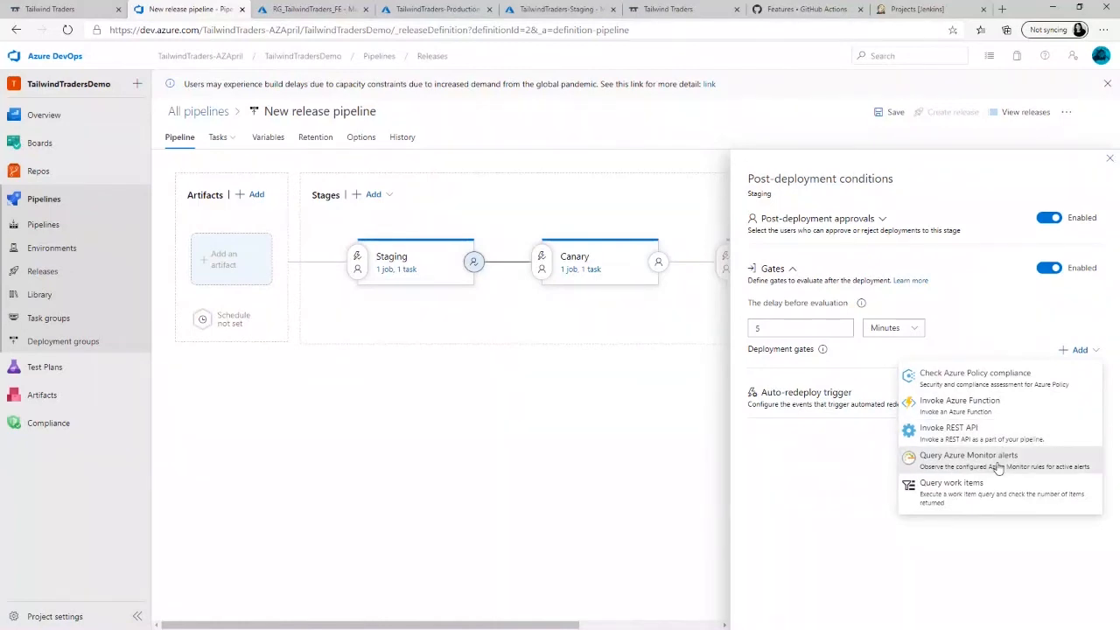
{"action": "left_click", "coordinate": [1047, 267]}
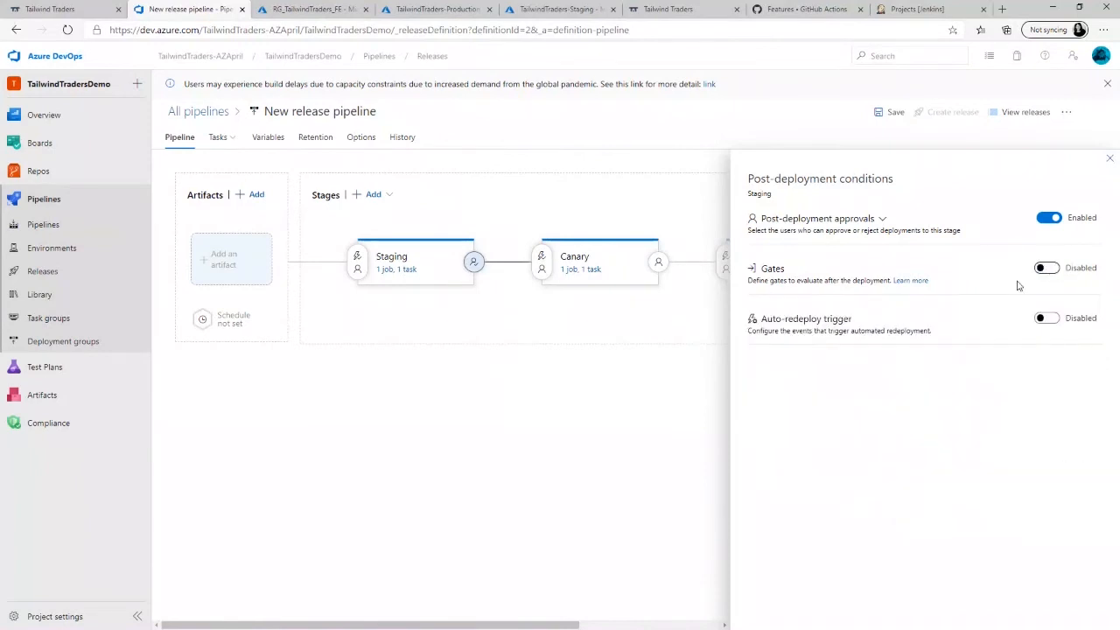
- Enable Staging's auto-redeploy trigger to review its event options, disable it again, and close the post-deployment conditions
{"action": "left_click", "coordinate": [1047, 318]}
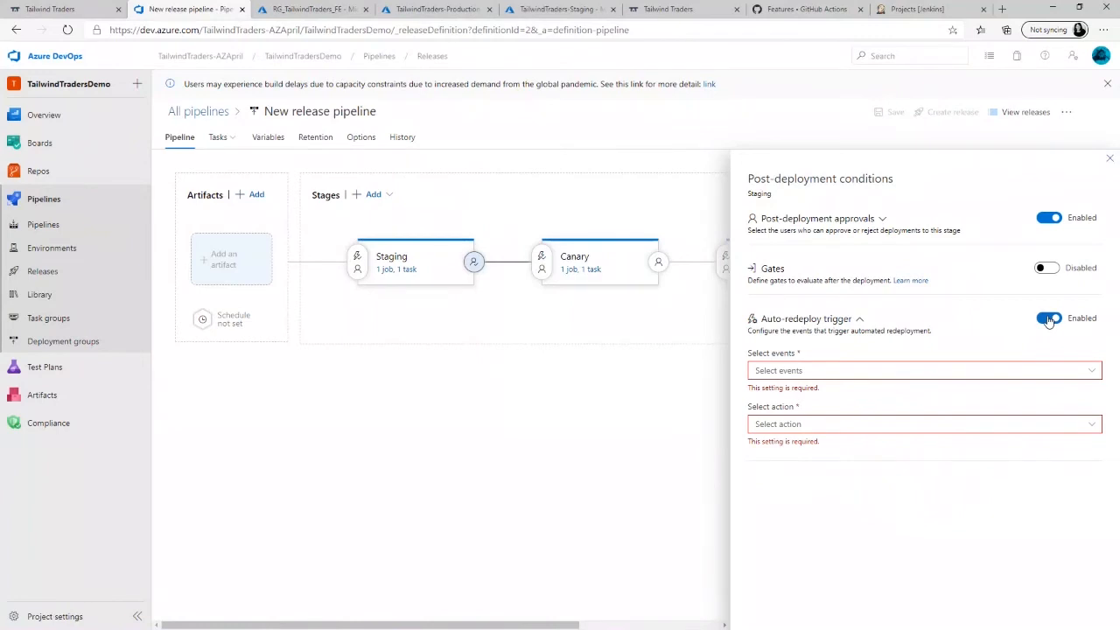
{"action": "left_click", "coordinate": [1093, 375]}
{"action": "left_click", "coordinate": [978, 350]}
{"action": "left_click", "coordinate": [1047, 319]}
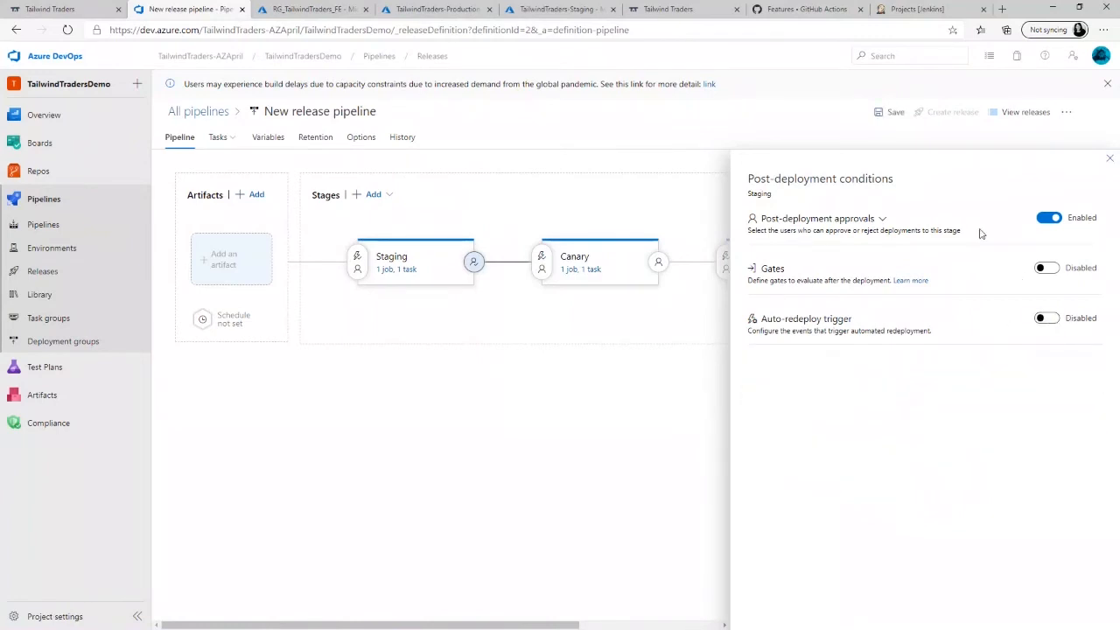
{"action": "left_click", "coordinate": [1109, 161]}
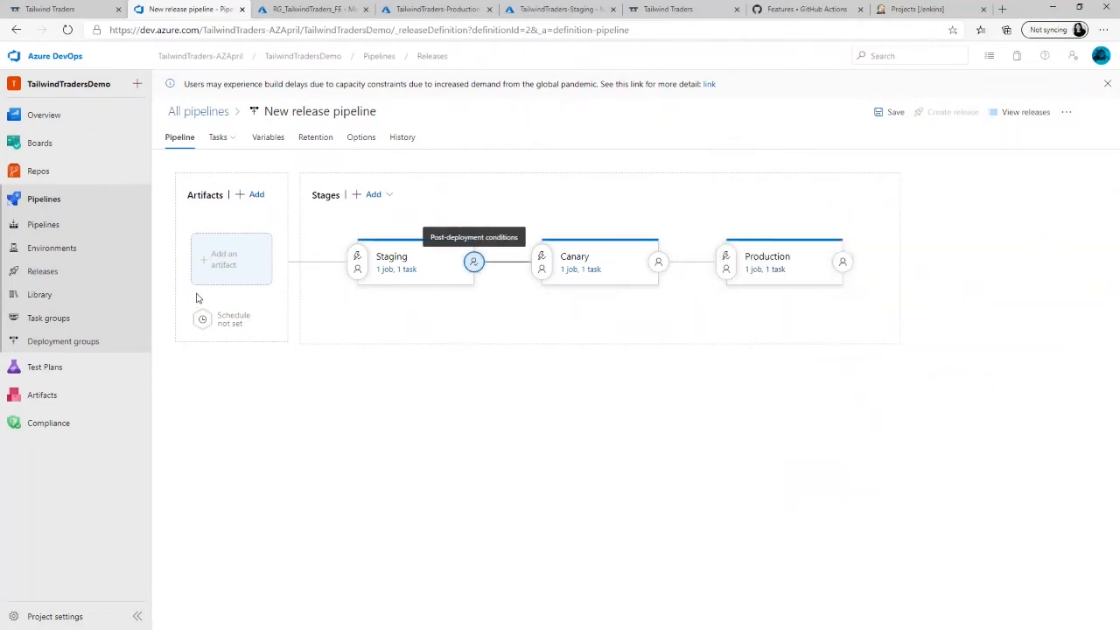
- Save the release pipeline's unsaved changes without a comment, staying on its page instead of leaving
{"action": "left_click", "coordinate": [48, 231]}
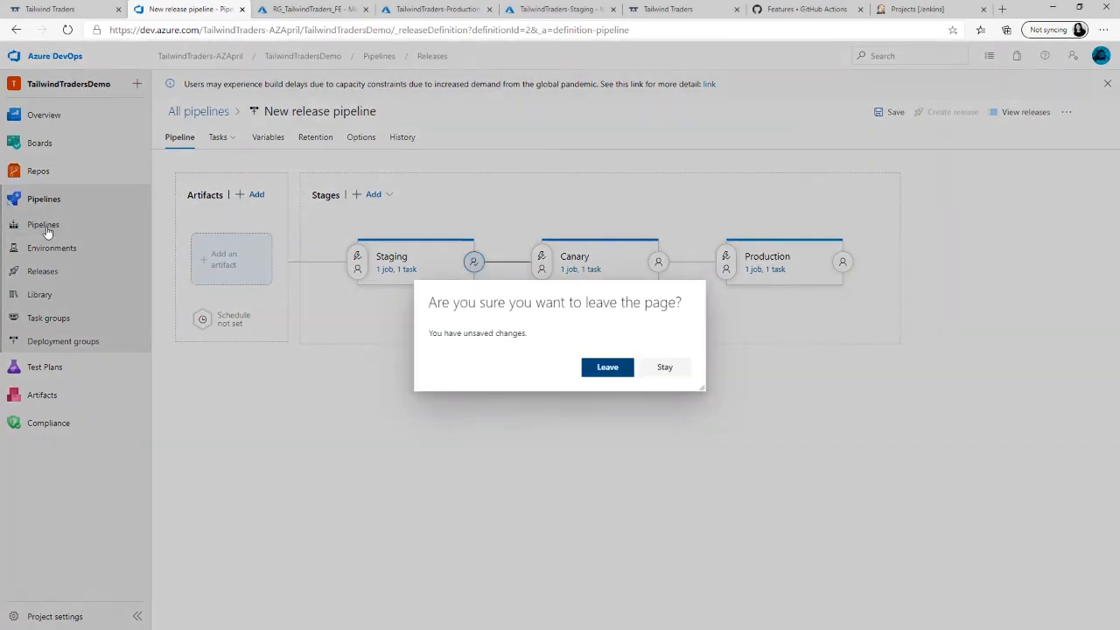
{"action": "left_click", "coordinate": [665, 367]}
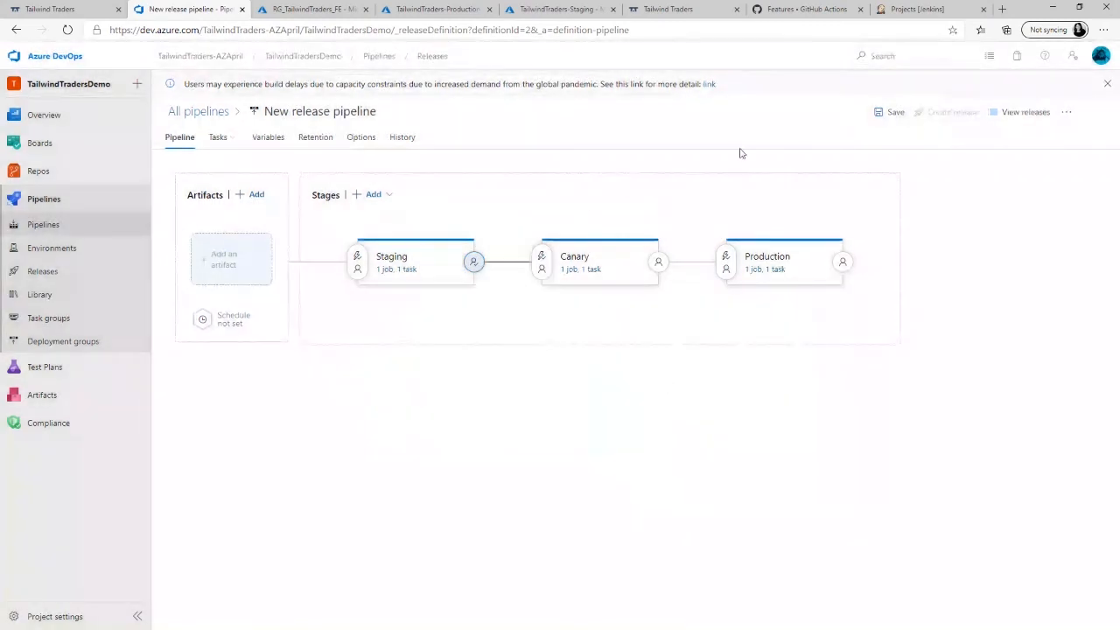
{"action": "left_click", "coordinate": [891, 122]}
{"action": "left_click", "coordinate": [611, 382]}
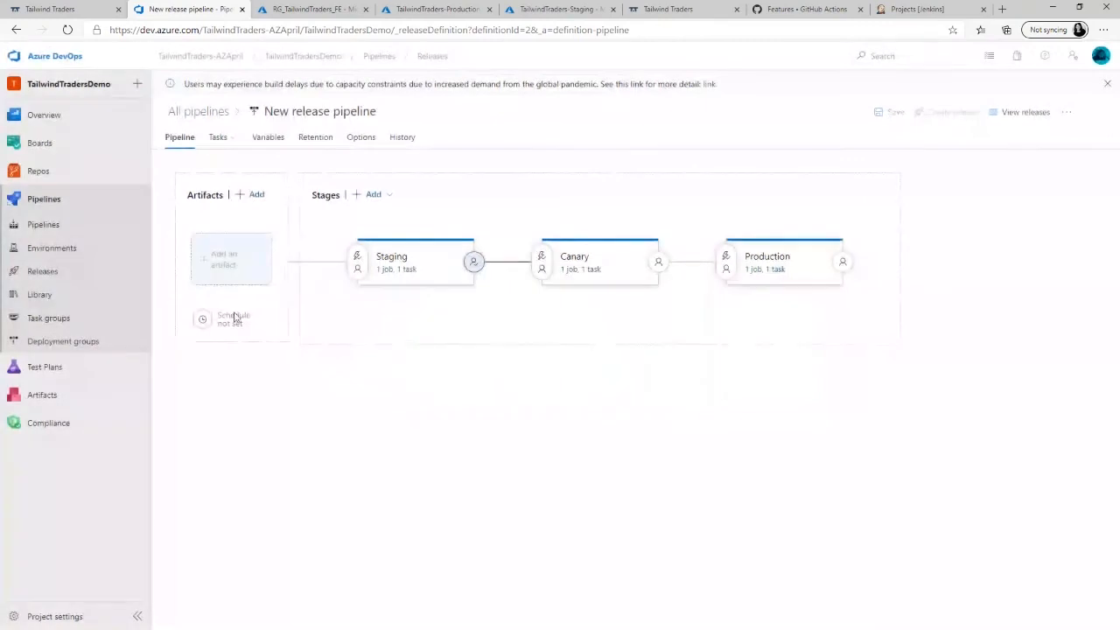
- Check the run status of the TailwindTraders-Website build pipeline
{"action": "left_click", "coordinate": [41, 227]}
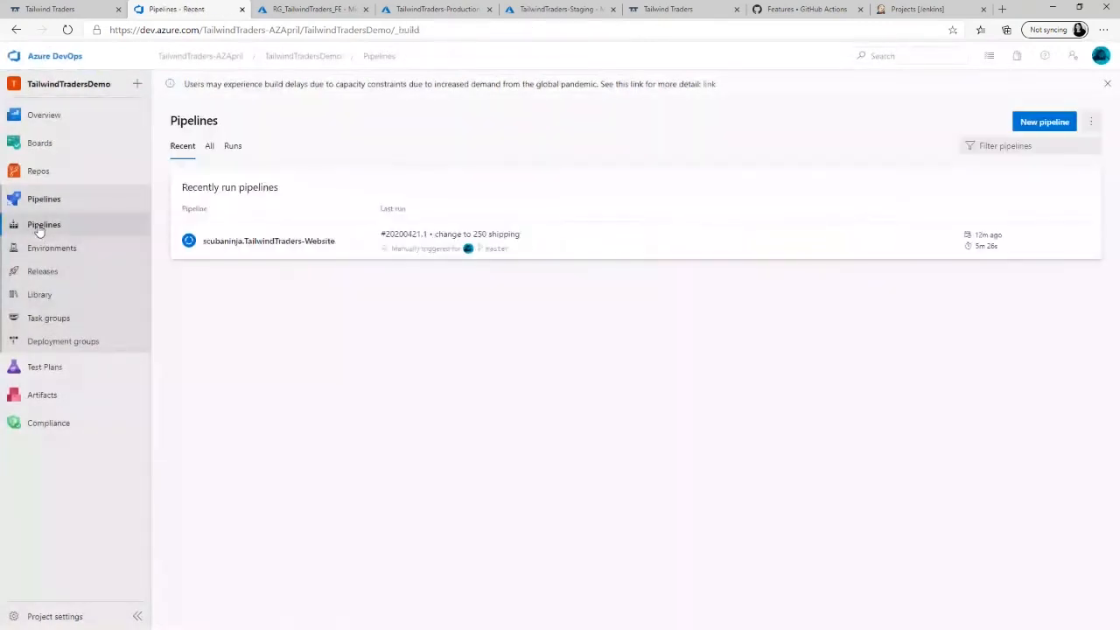
{"action": "left_click", "coordinate": [269, 243]}
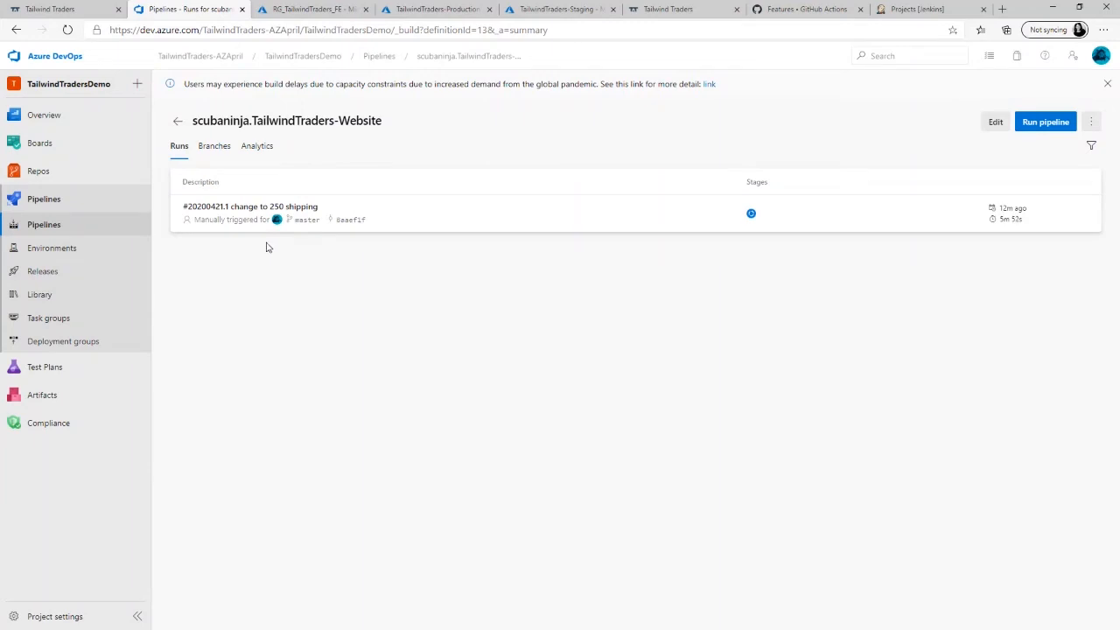
- Reopen the release pipeline for editing and review which stages can trigger Production in its pre-deployment conditions
{"action": "left_click", "coordinate": [46, 275]}
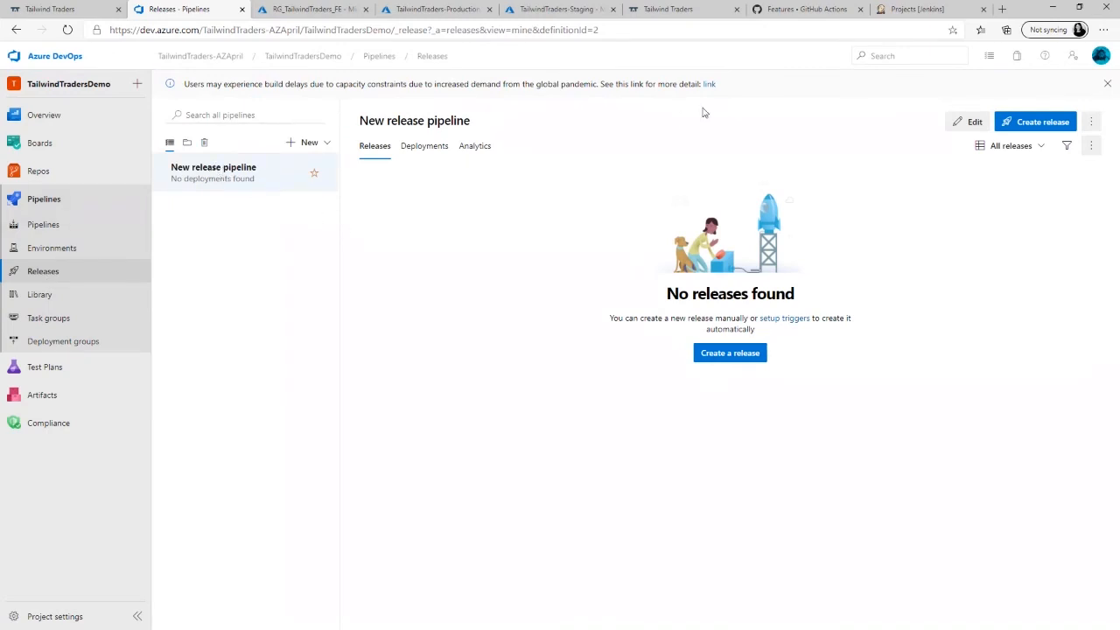
{"action": "left_click", "coordinate": [968, 123]}
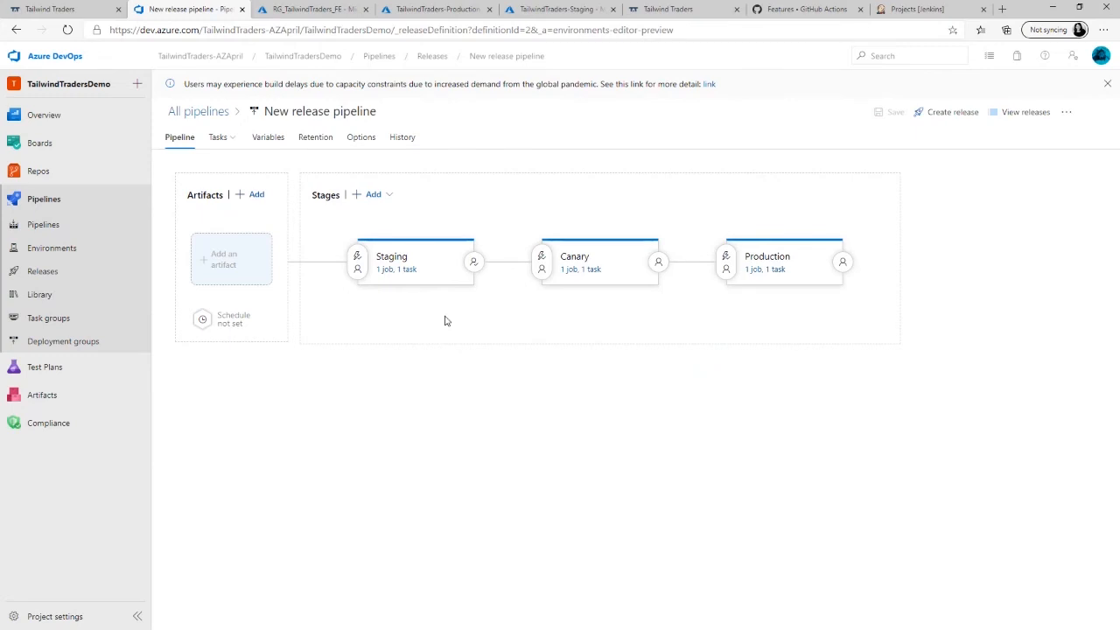
{"action": "left_click", "coordinate": [725, 264]}
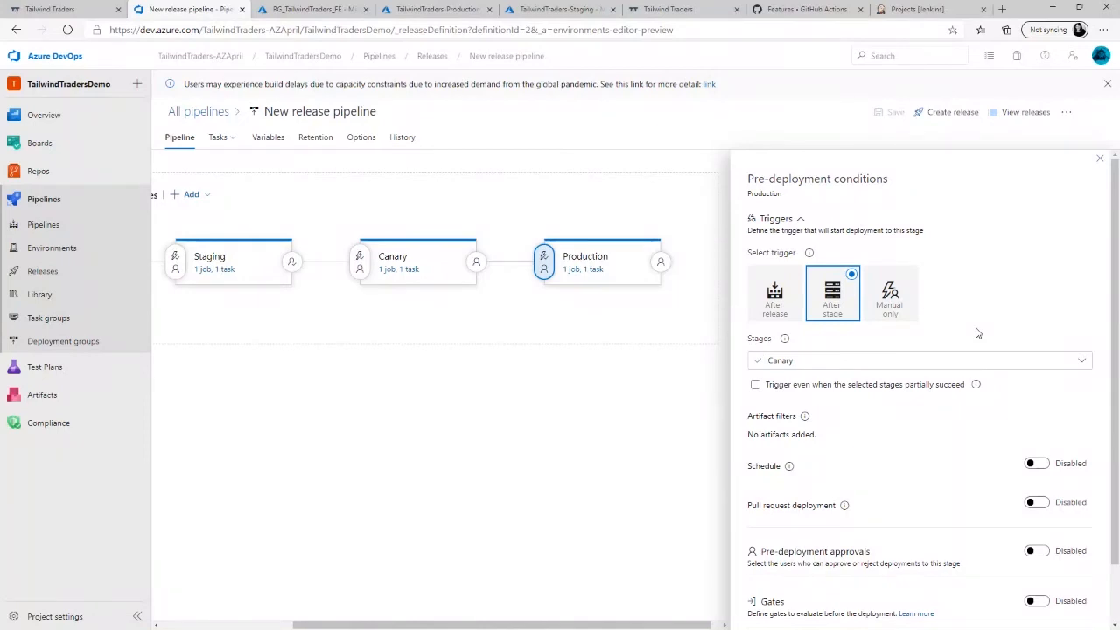
{"action": "left_click", "coordinate": [1082, 362]}
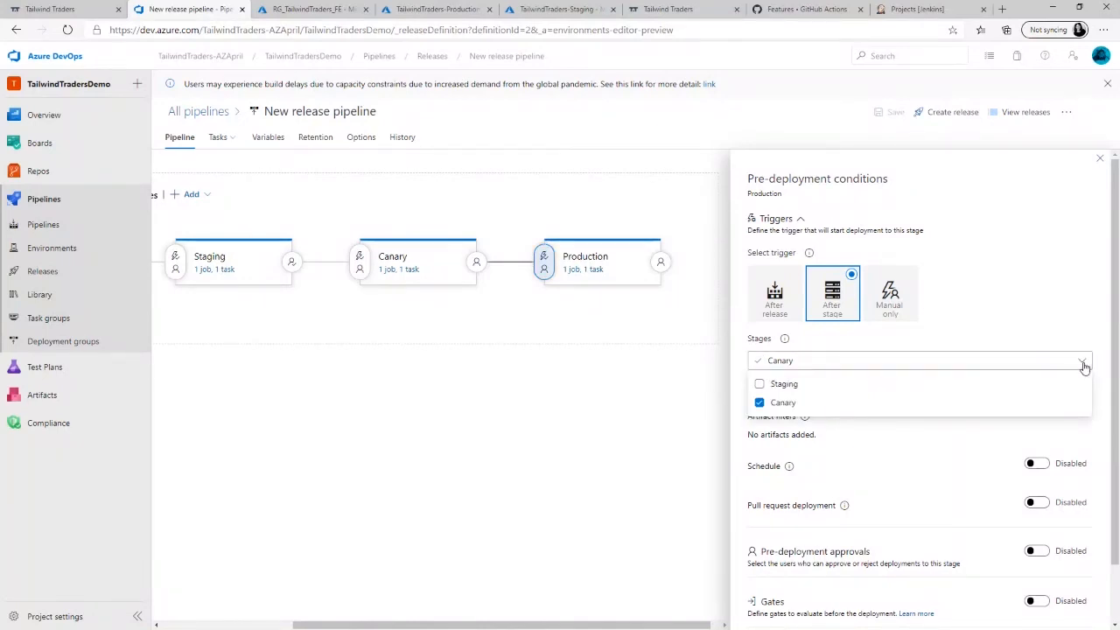
{"action": "left_click", "coordinate": [1049, 315]}
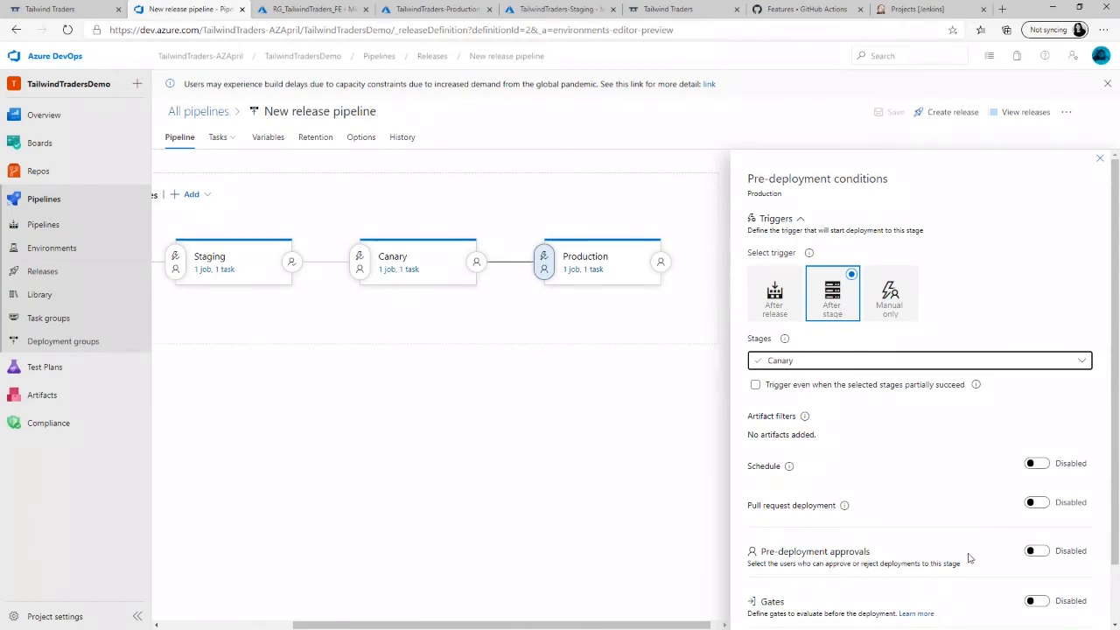
- Enable pre-deployment approvals for the Production stage and add the release owner's account as approver
{"action": "left_click", "coordinate": [1037, 551]}
{"action": "left_click", "coordinate": [876, 326]}
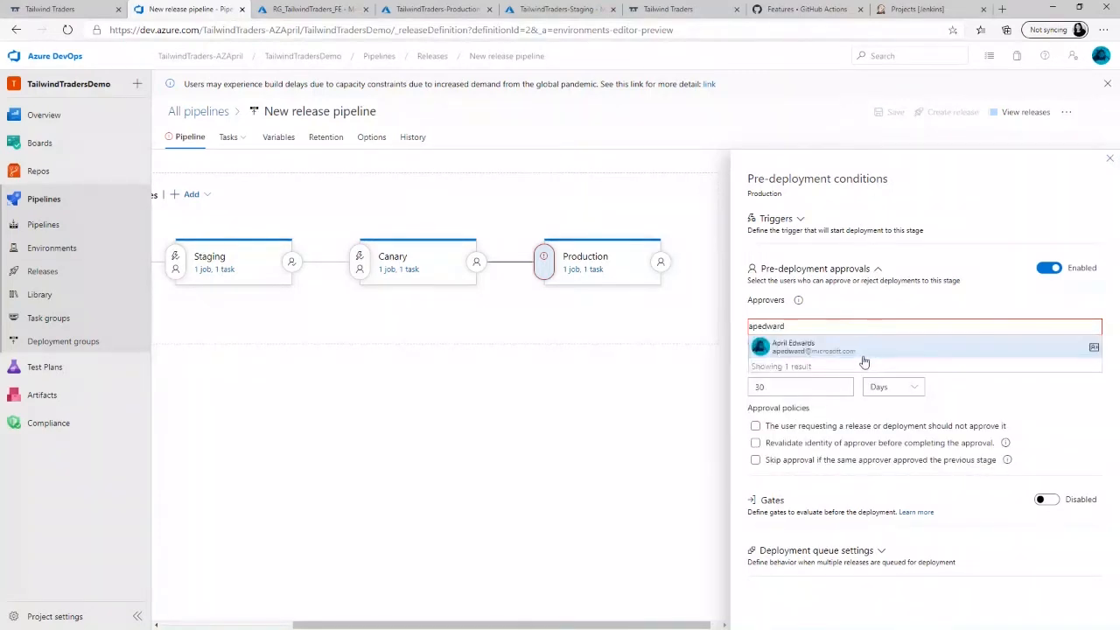
{"action": "left_click", "coordinate": [863, 355]}
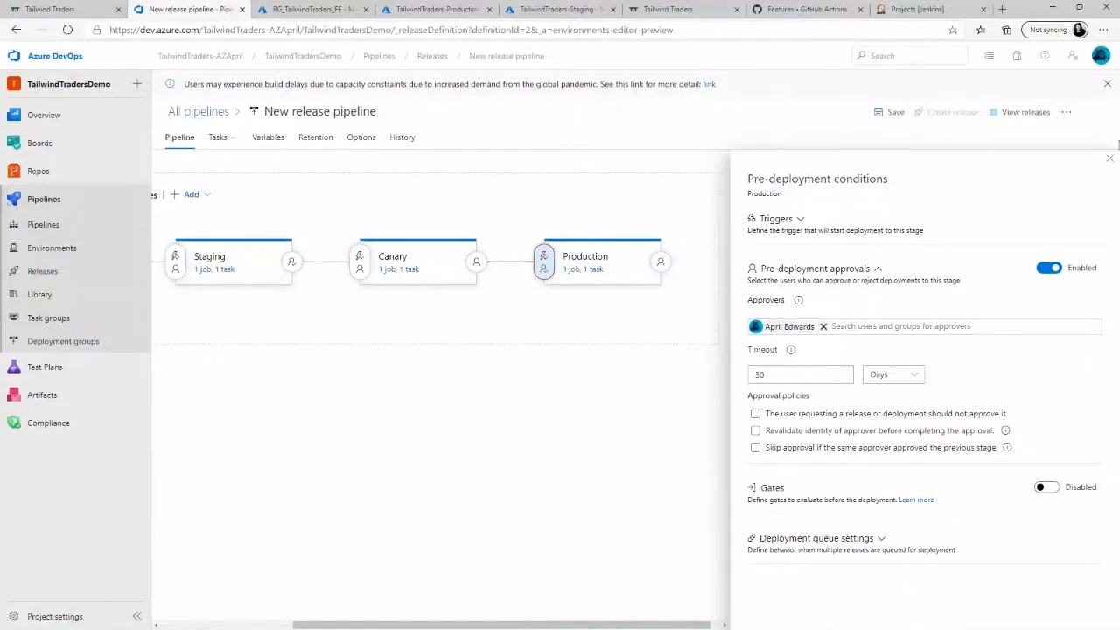
{"action": "left_click", "coordinate": [1109, 158]}
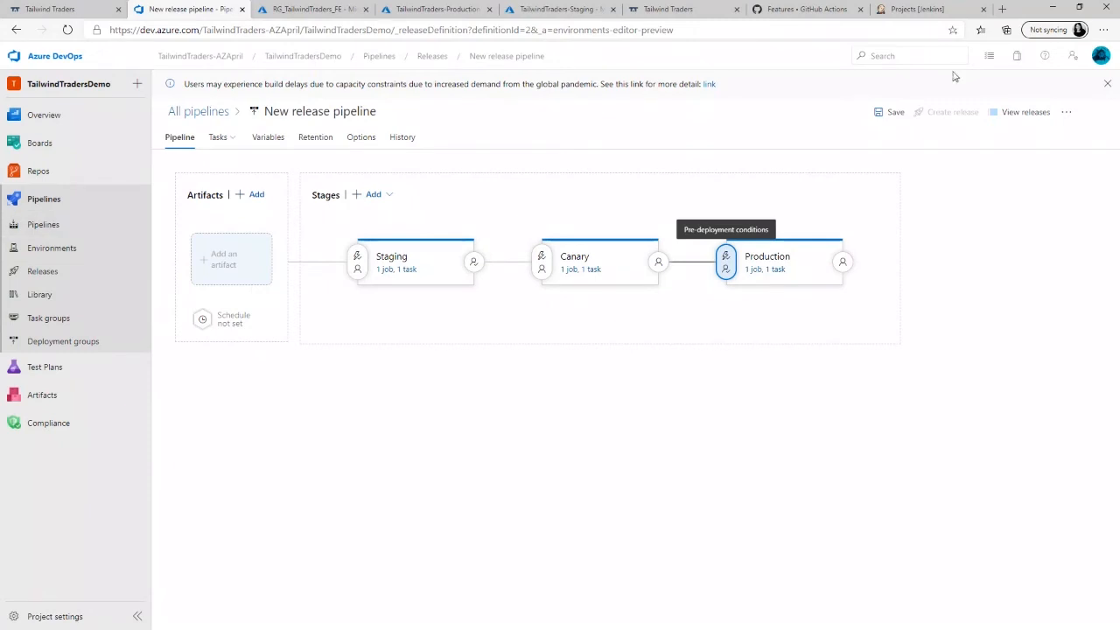
- Save the release pipeline without a comment and go back to the build pipelines list
{"action": "left_click", "coordinate": [892, 112]}
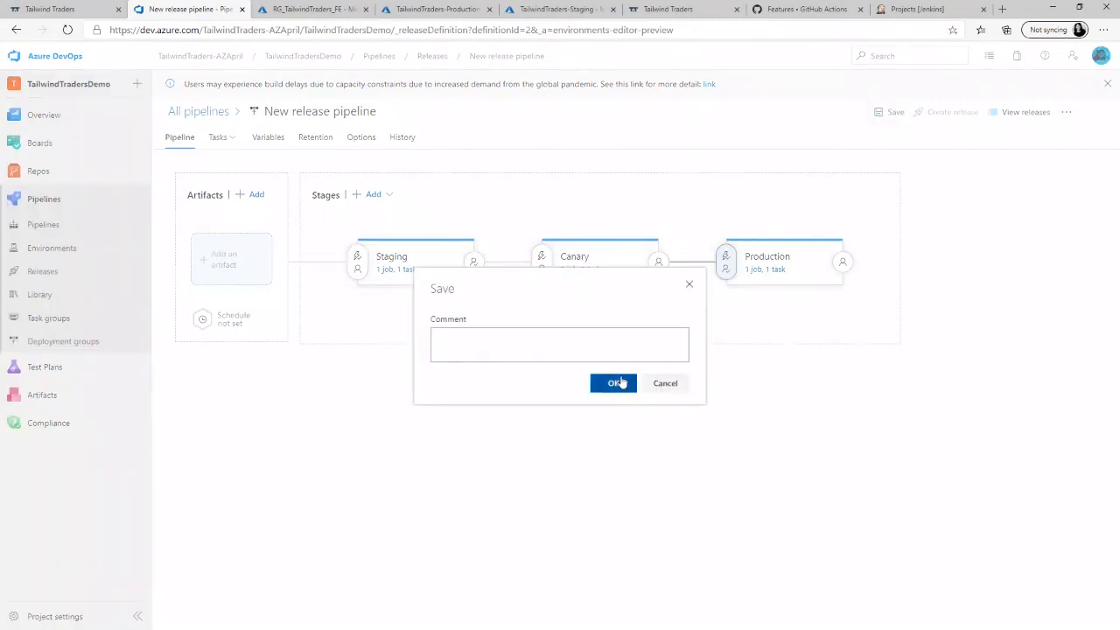
{"action": "left_click", "coordinate": [616, 383]}
{"action": "left_click", "coordinate": [38, 226]}
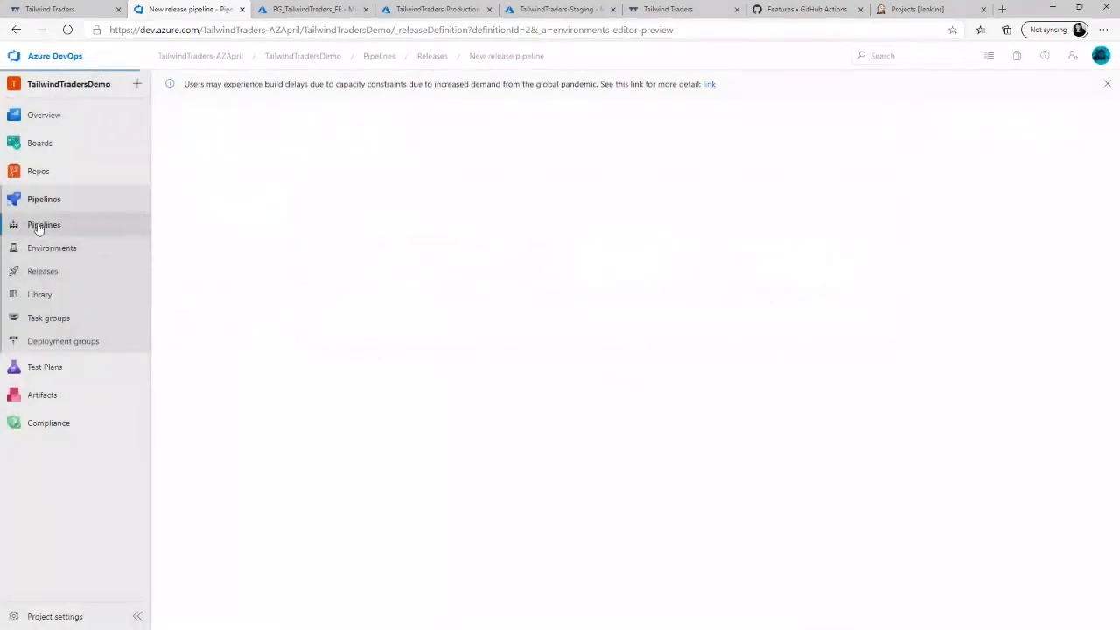
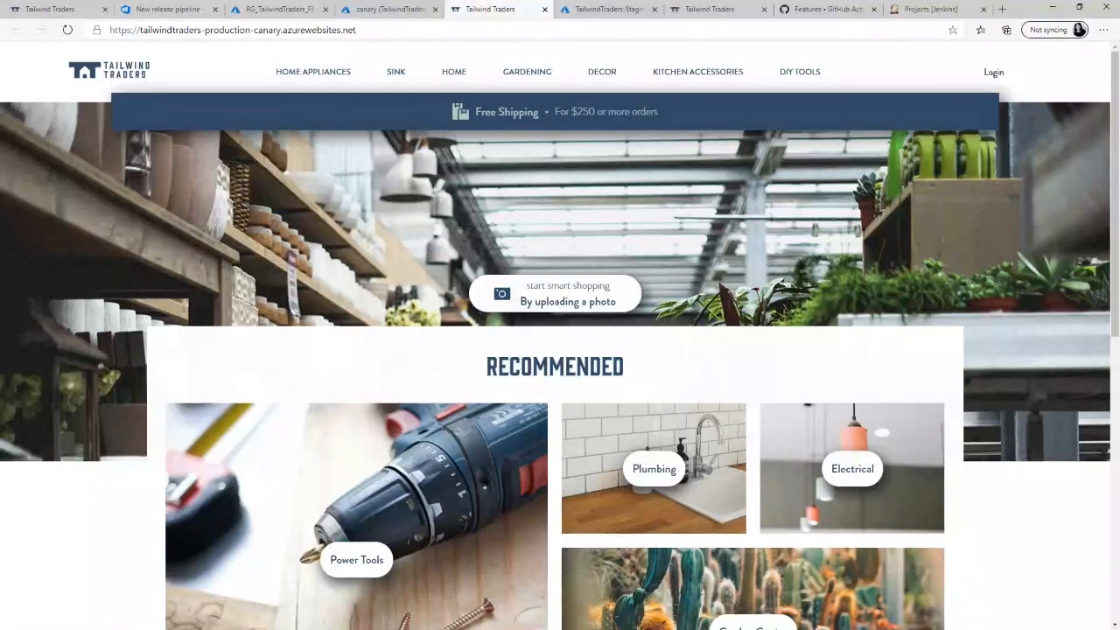
- Start a new pipeline in the TailwindTradersDemo project with GitHub as code source and authorize Azure Pipelines to access the GitHub account
{"action": "left_click", "coordinate": [158, 11]}
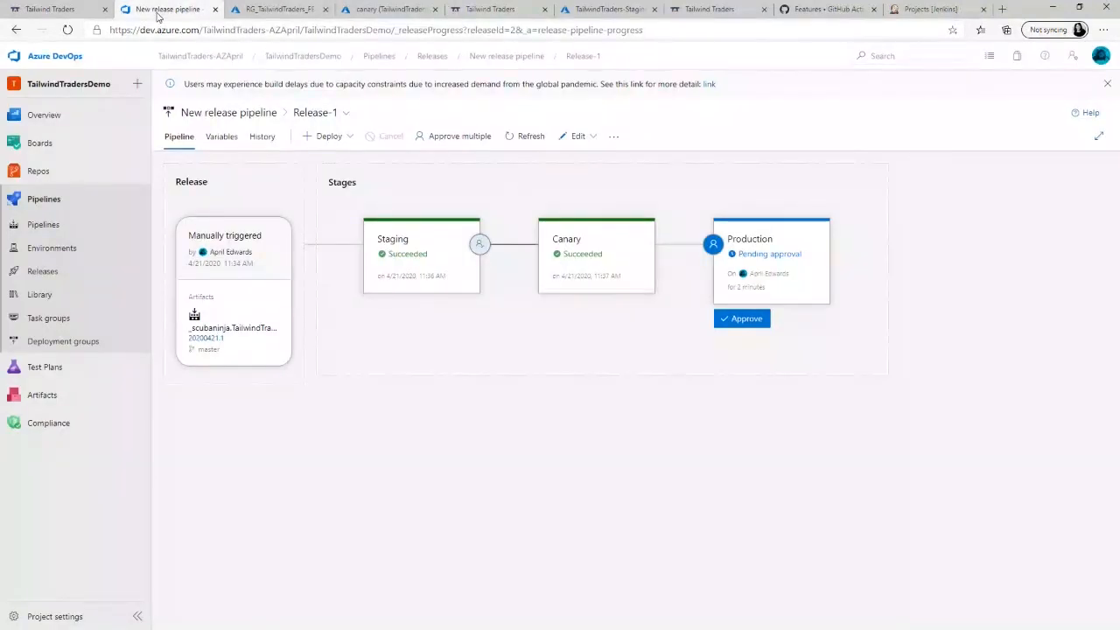
{"action": "mouse_move", "coordinate": [27, 138]}
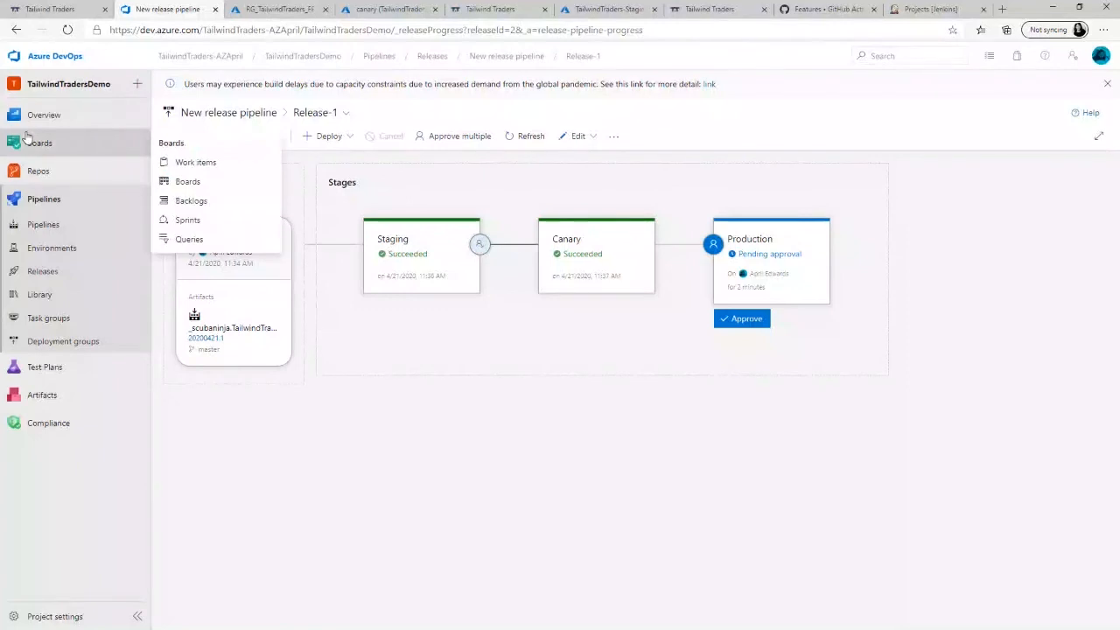
{"action": "left_click", "coordinate": [39, 228]}
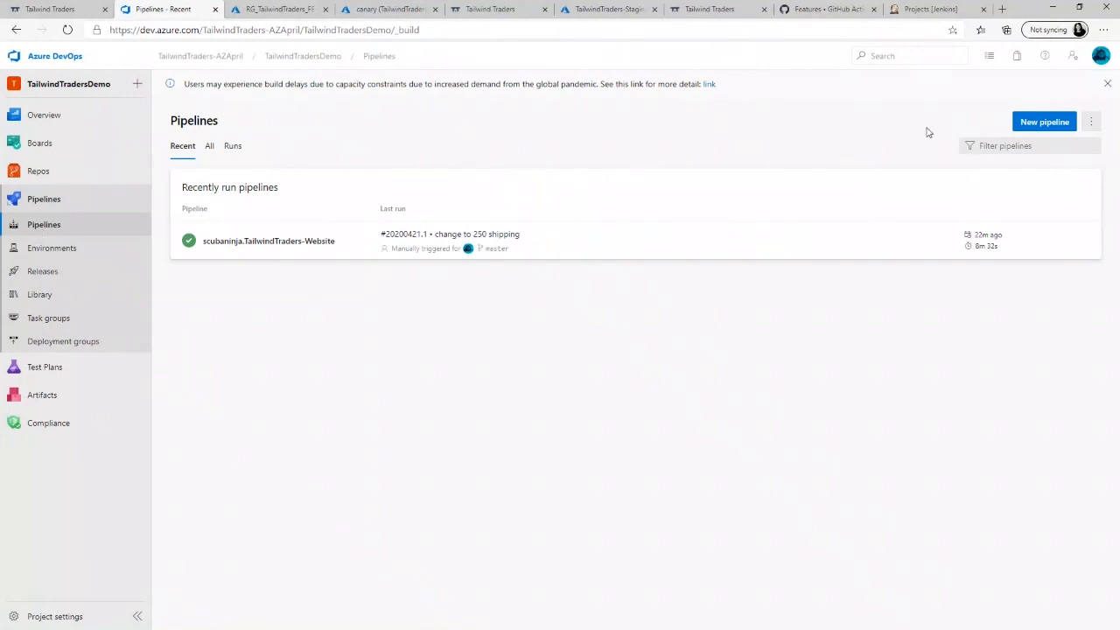
{"action": "left_click", "coordinate": [1032, 128]}
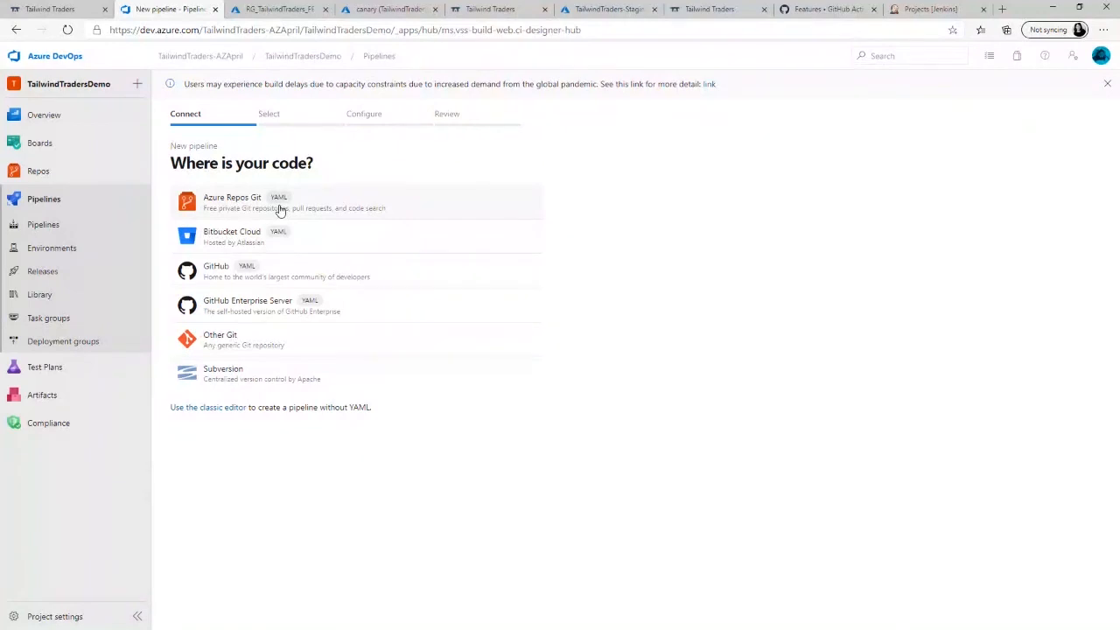
{"action": "left_click", "coordinate": [224, 278]}
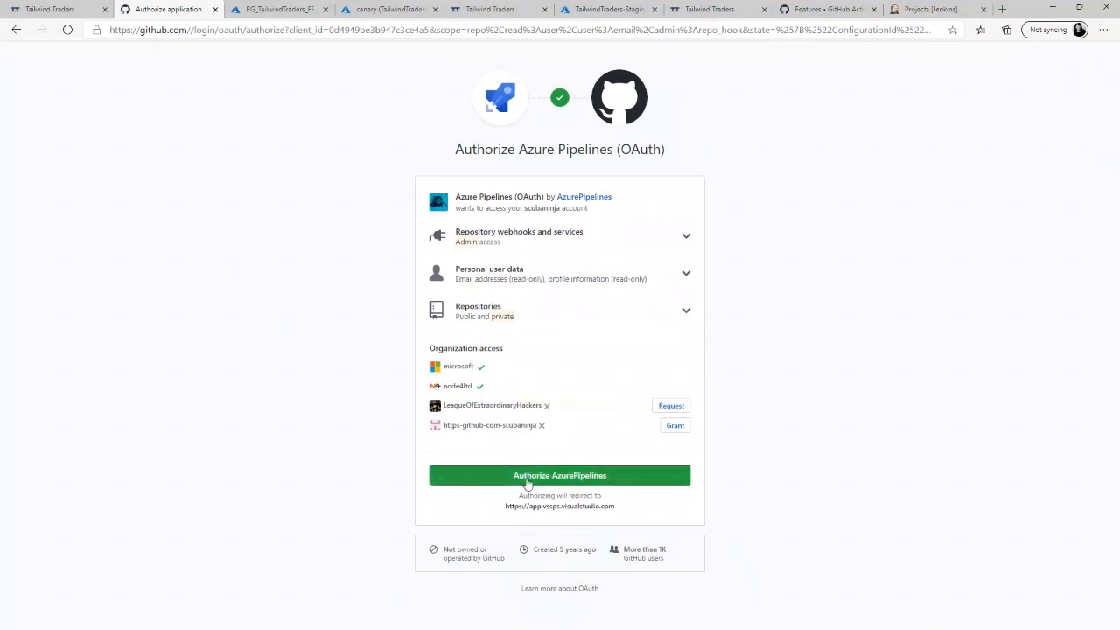
{"action": "left_click", "coordinate": [526, 481]}
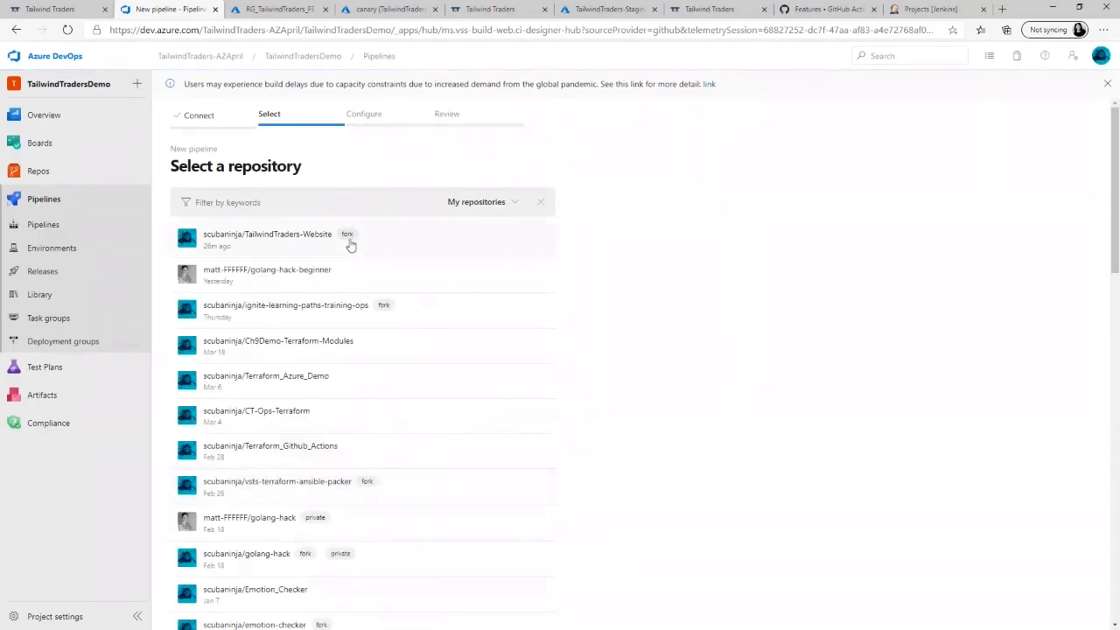
- Select the ignite-learning-paths-training-ops repository, approve and install Azure Pipelines for it, and continue with the signed-in Microsoft account
{"action": "left_click", "coordinate": [294, 318]}
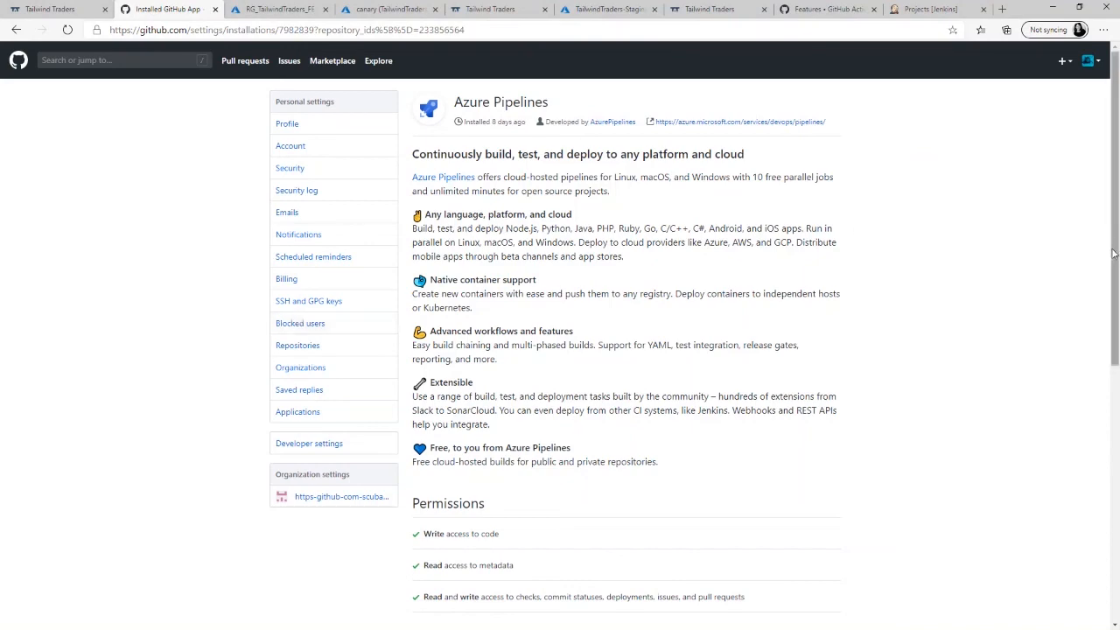
{"action": "left_click_drag", "start_coordinate": [1112, 253], "coordinate": [1109, 543]}
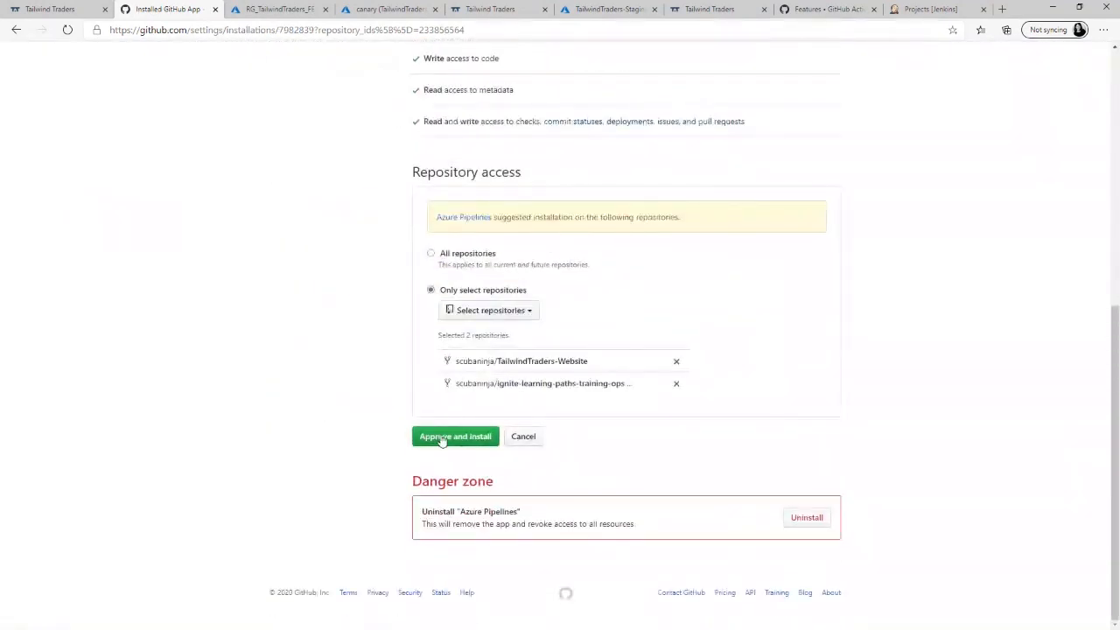
{"action": "left_click", "coordinate": [442, 440]}
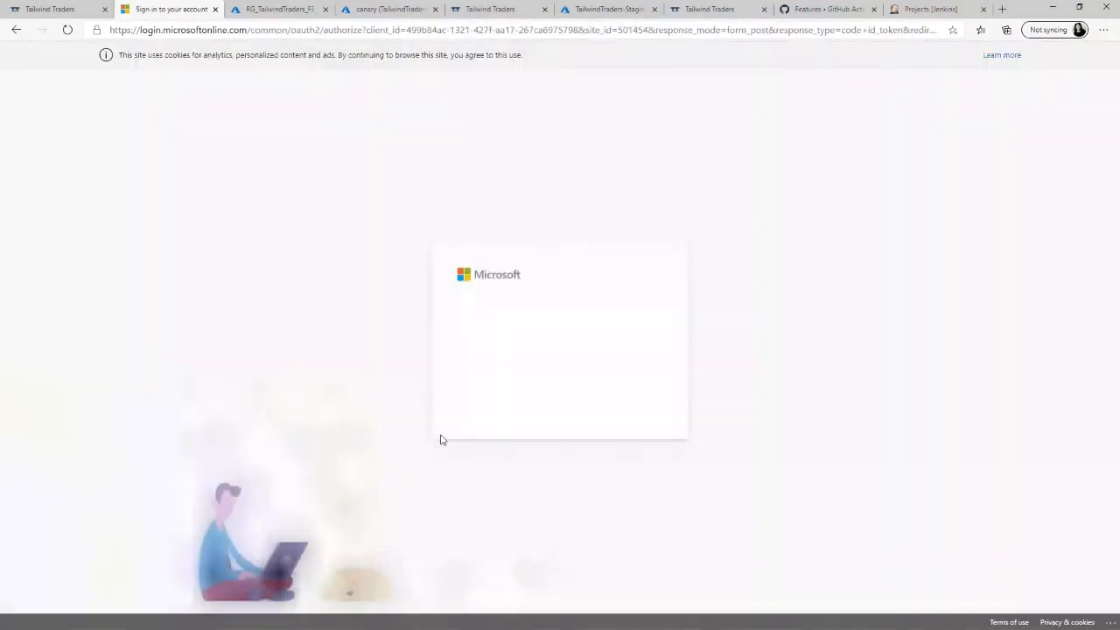
{"action": "left_click", "coordinate": [564, 337]}
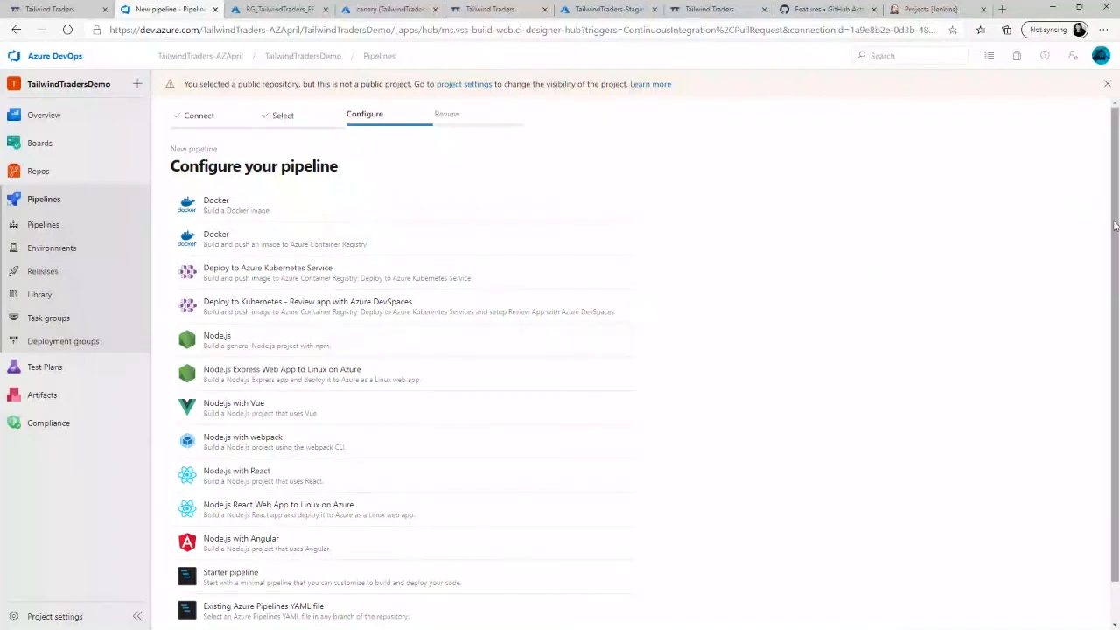
- Browse the full list of pipeline configuration templates, including the additional ones, and return to the initial list
{"action": "scroll", "coordinate": [1117, 289], "scroll_direction": "down", "scroll_amount": 1}
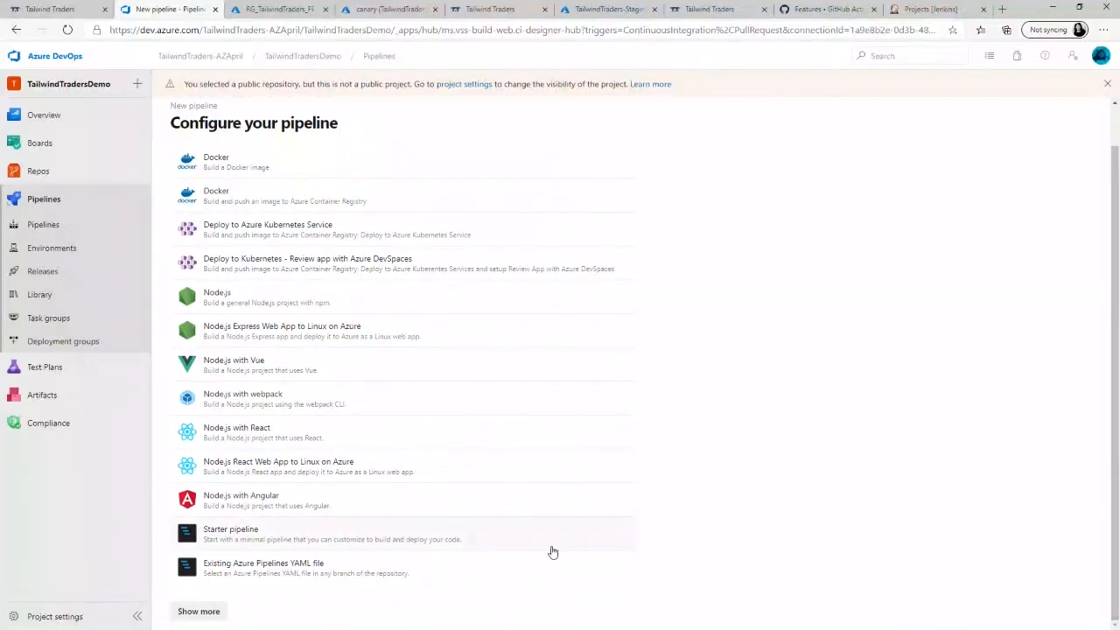
{"action": "left_click", "coordinate": [210, 610]}
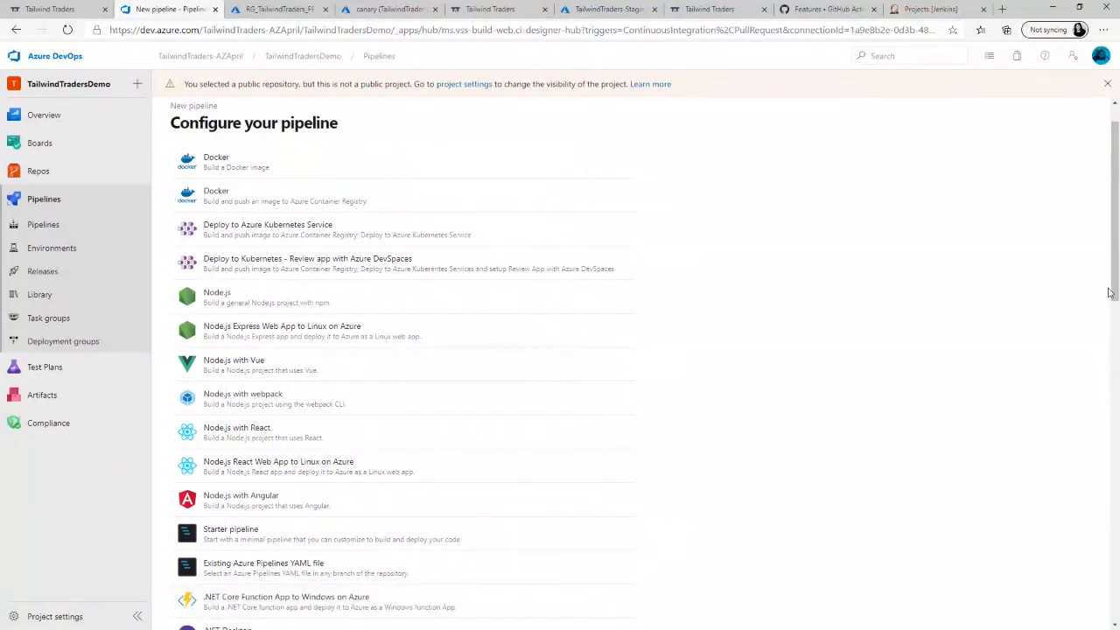
{"action": "left_click_drag", "start_coordinate": [1109, 287], "coordinate": [1090, 125]}
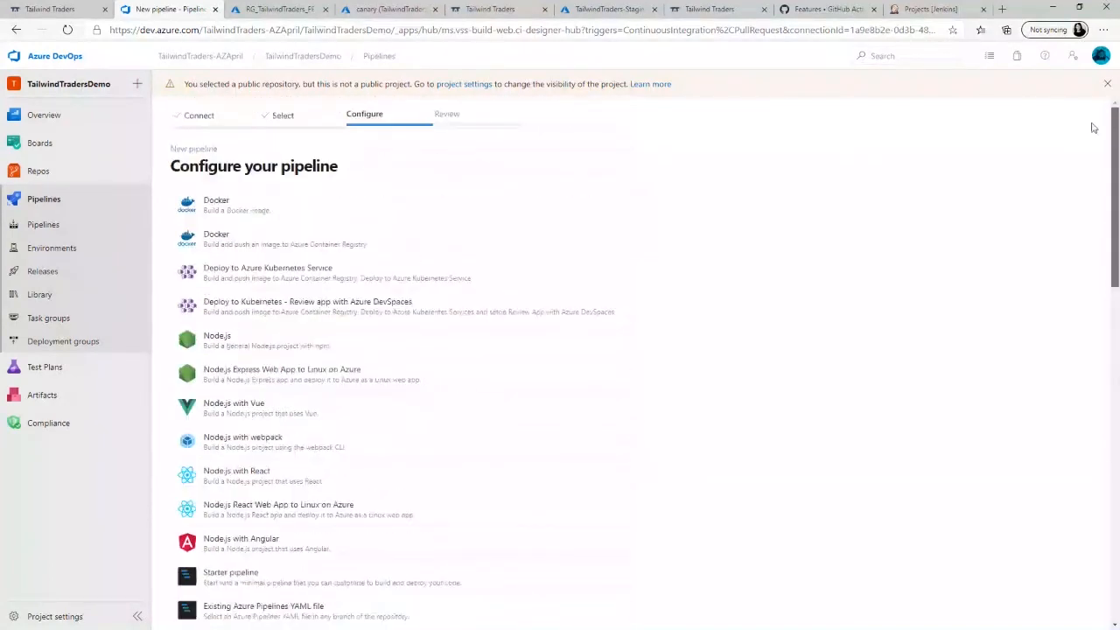
{"action": "left_click", "coordinate": [18, 30]}
{"action": "left_click", "coordinate": [17, 31]}
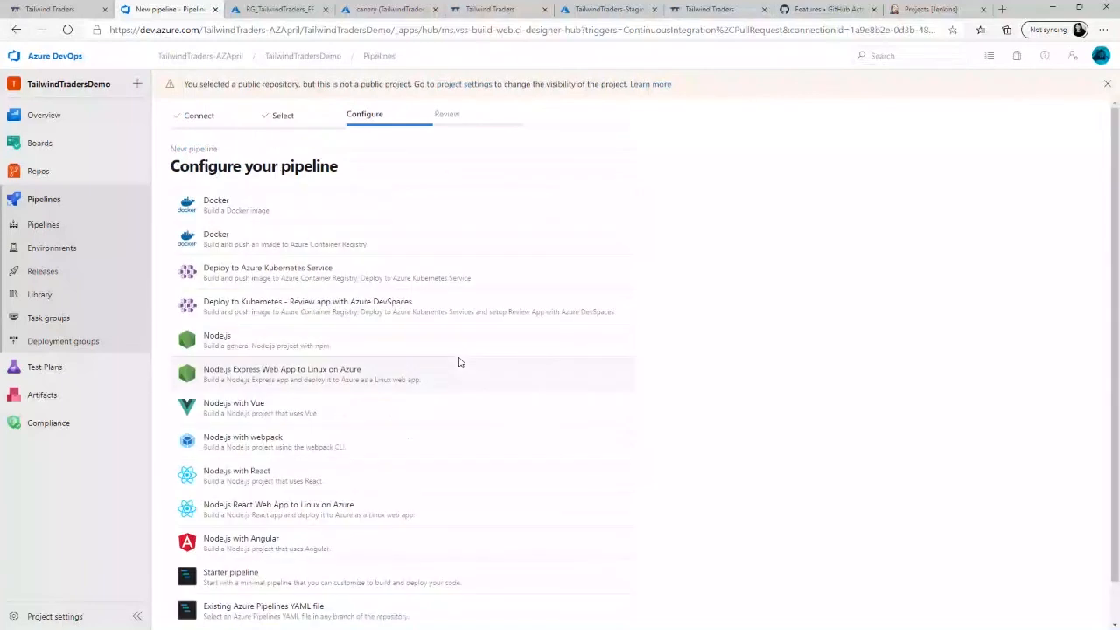
- Examine the existing YAML file option with its linked GitHub repository and the Deploy to Azure Kubernetes Service template, without applying either
{"action": "left_click", "coordinate": [259, 615]}
{"action": "left_click", "coordinate": [934, 177]}
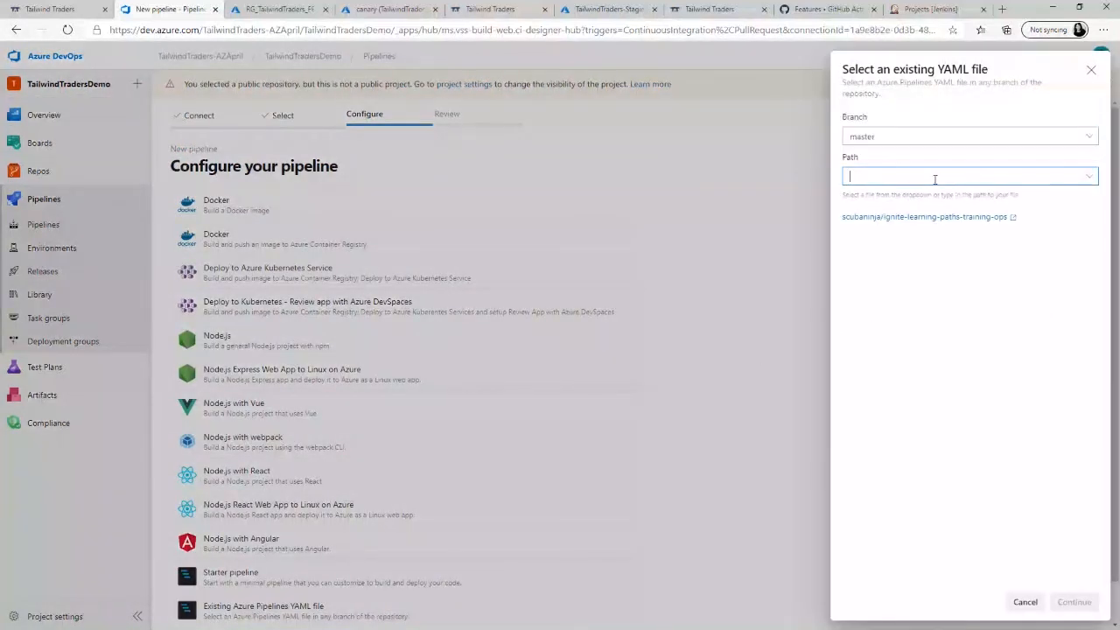
{"action": "left_click", "coordinate": [924, 218]}
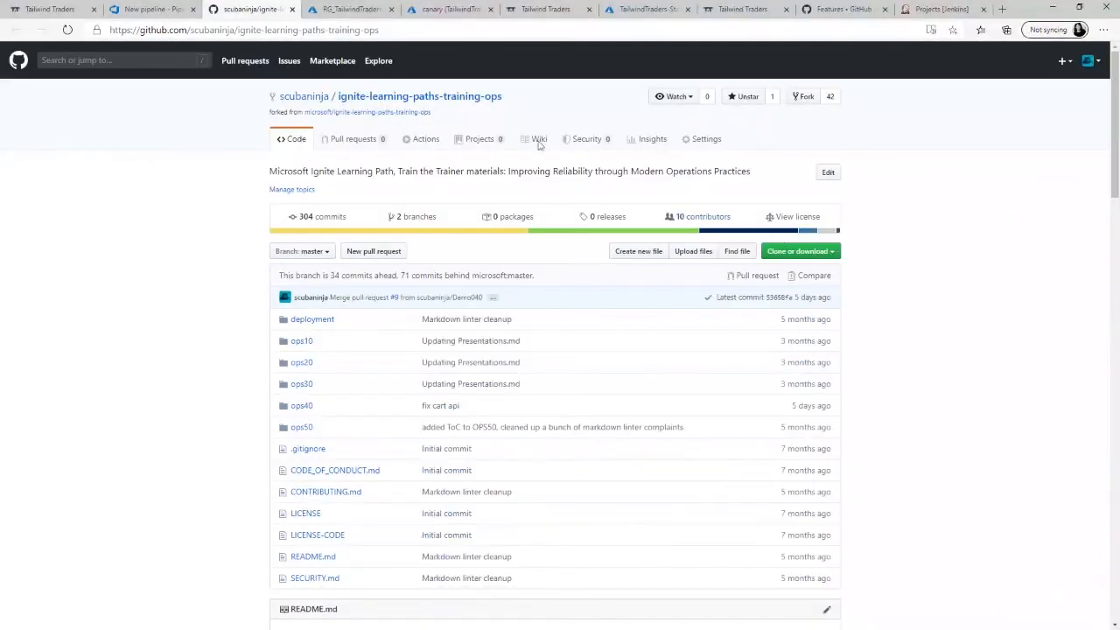
{"action": "left_click", "coordinate": [151, 9]}
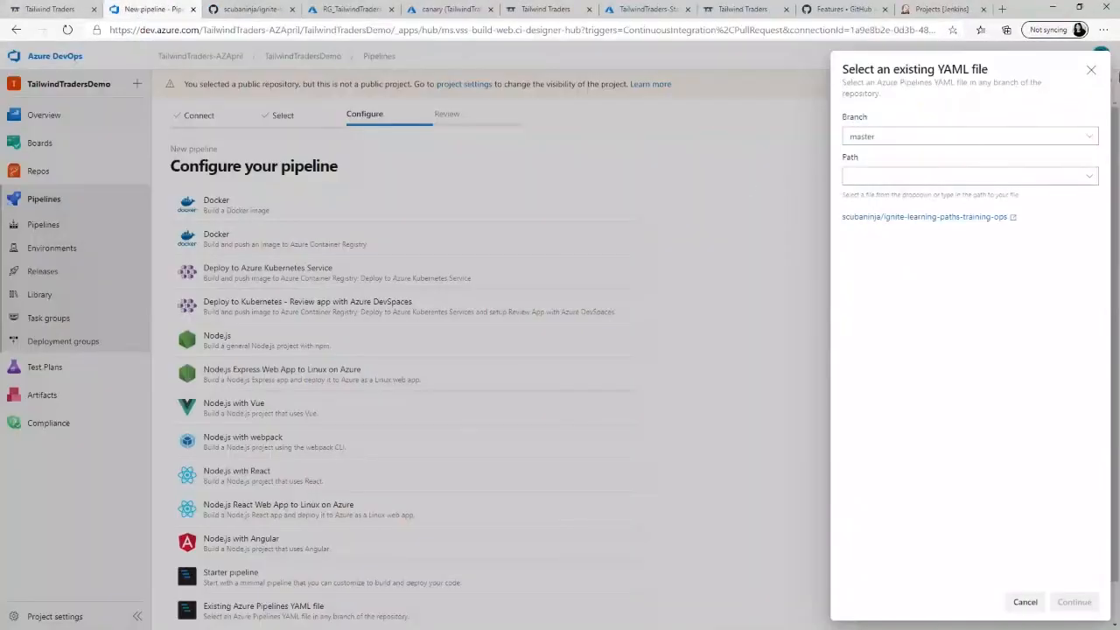
{"action": "left_click", "coordinate": [1091, 70]}
{"action": "left_click", "coordinate": [366, 272]}
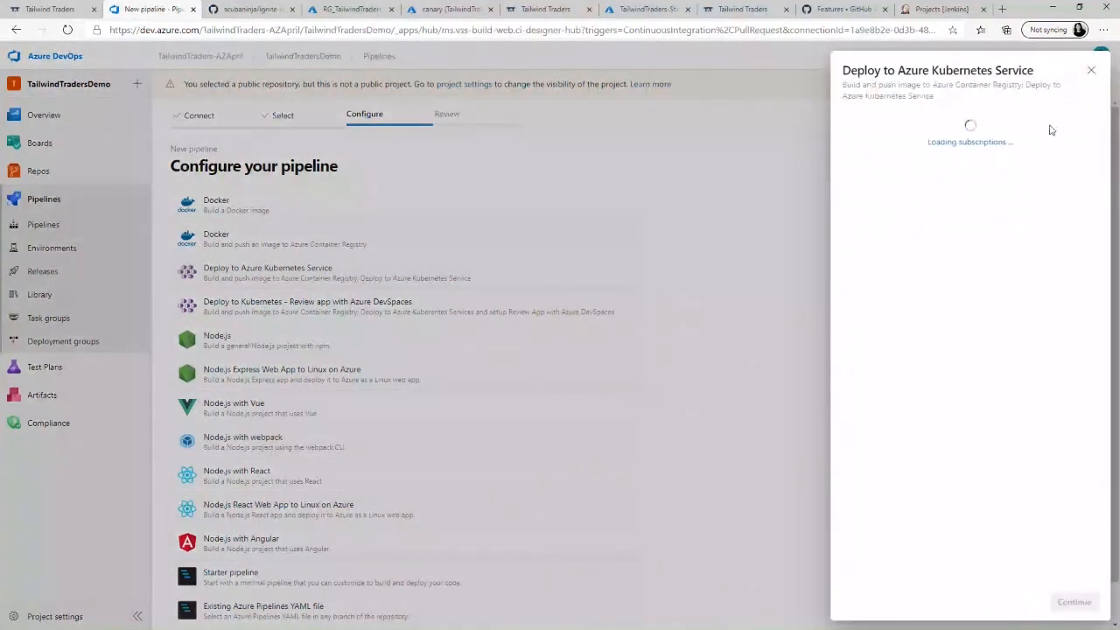
{"action": "left_click", "coordinate": [1091, 70]}
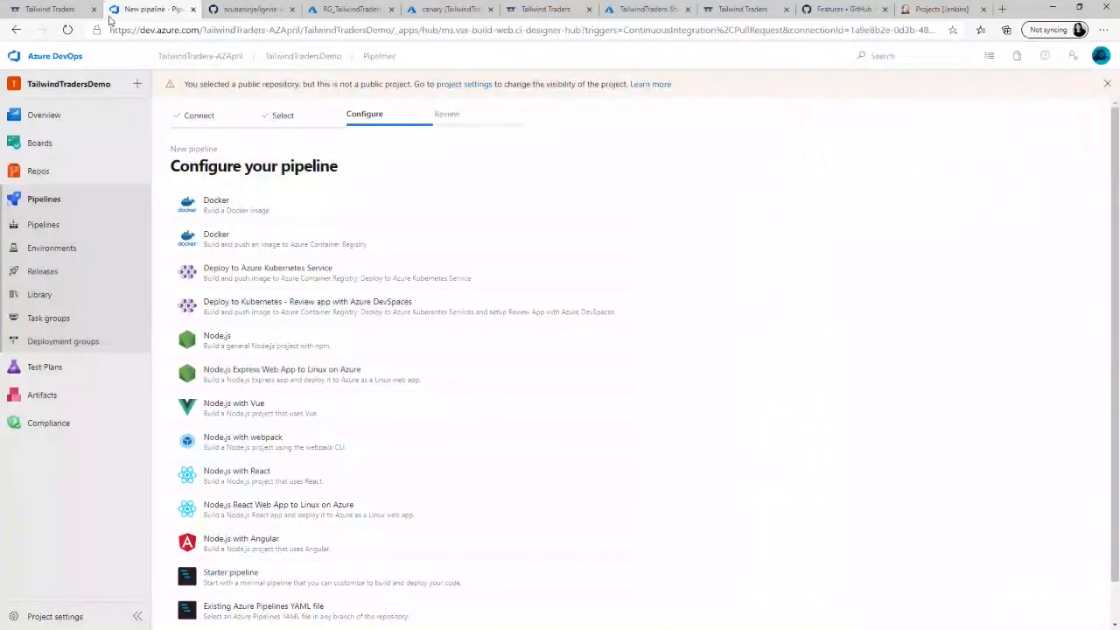
- Switch to the TailwindTradersApp project and open its TailwindTraders-Website (3) pipeline's YAML for editing
{"action": "left_click", "coordinate": [218, 56]}
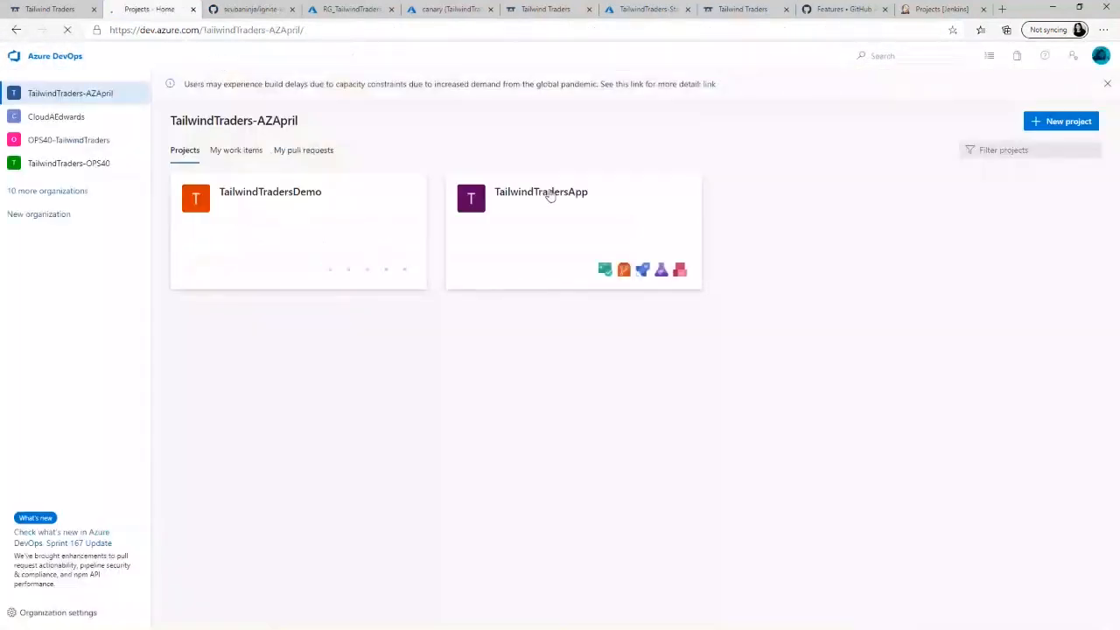
{"action": "left_click", "coordinate": [548, 191]}
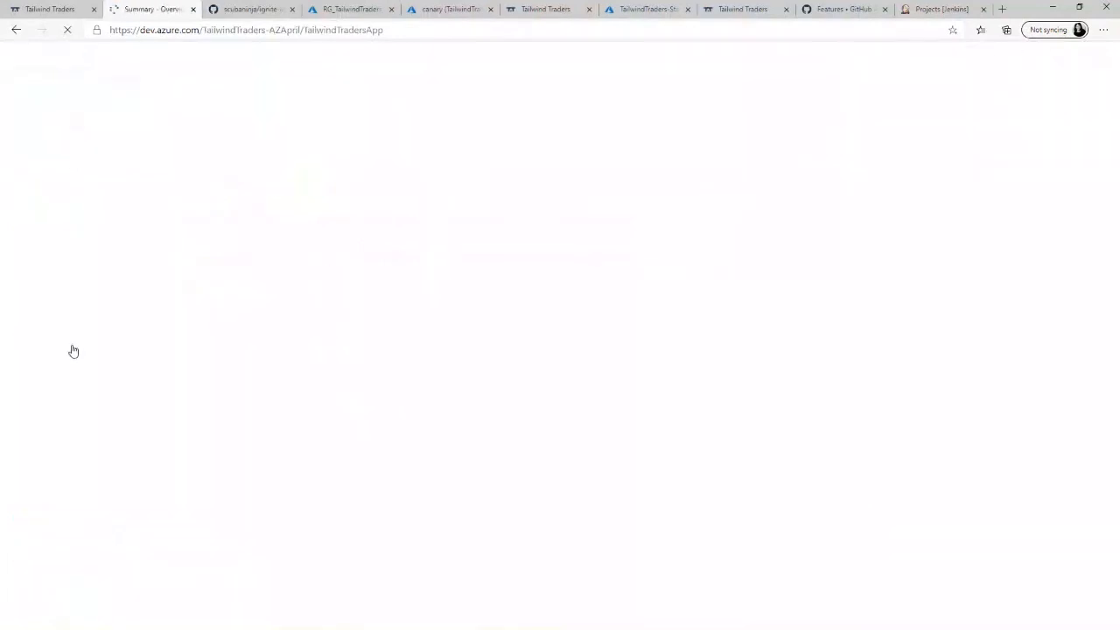
{"action": "left_click", "coordinate": [43, 269]}
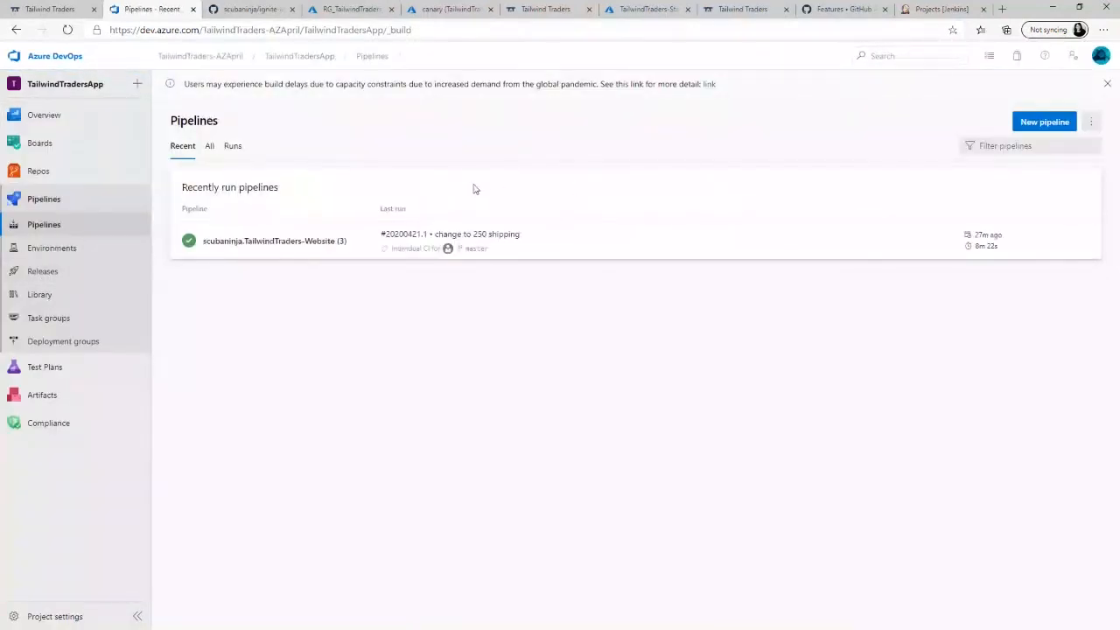
{"action": "left_click", "coordinate": [316, 245]}
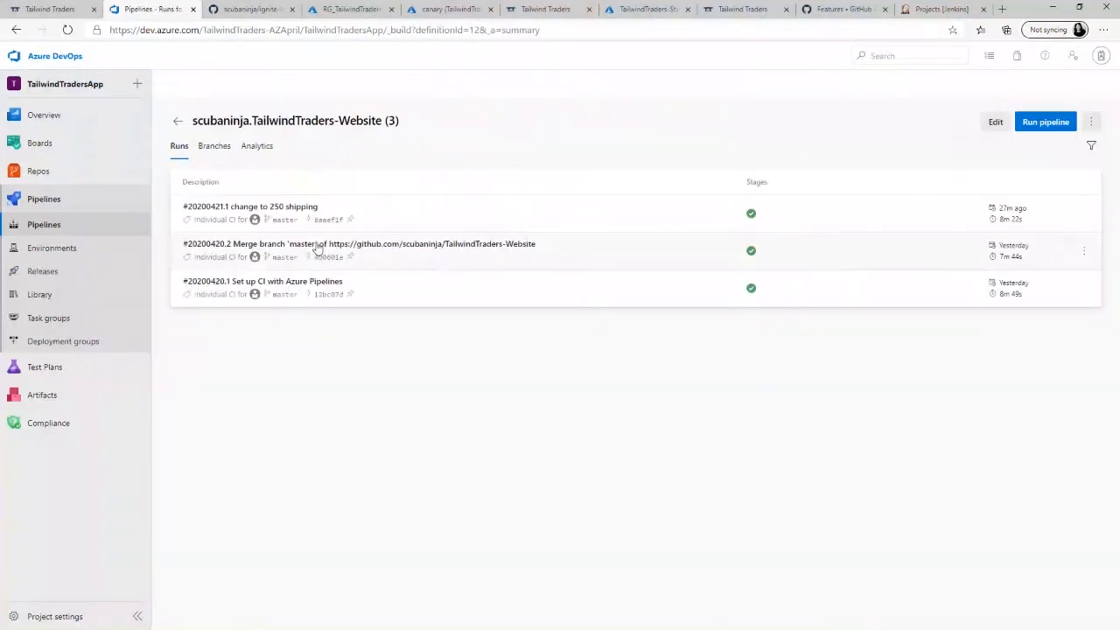
{"action": "left_click", "coordinate": [997, 128]}
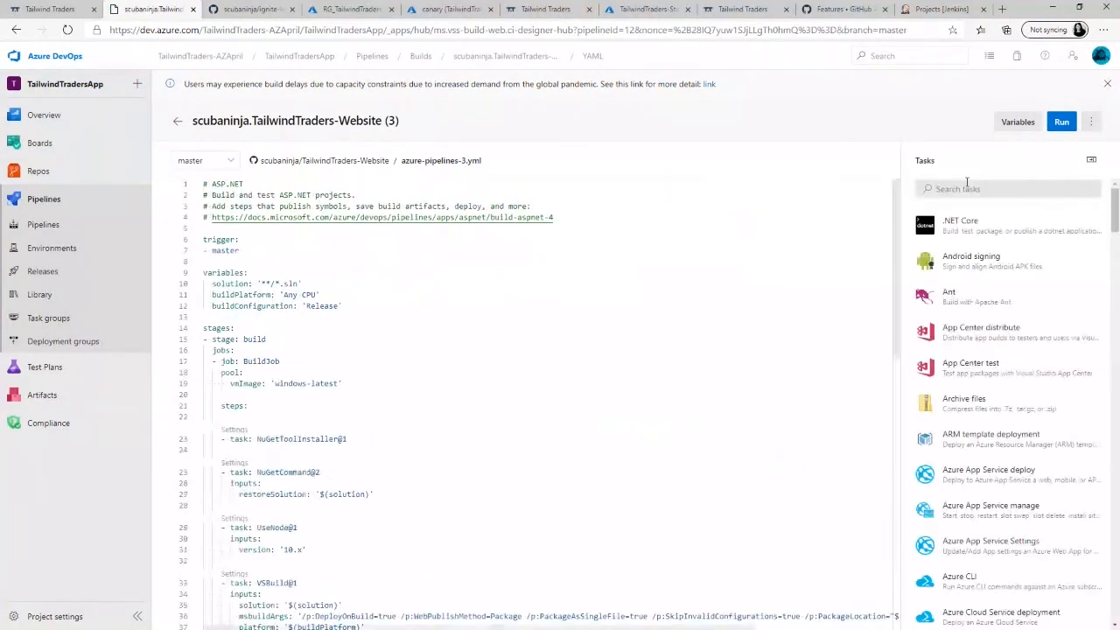
- Search the pipeline task list for "nod" and "pester", clearing the search each time
{"action": "left_click", "coordinate": [975, 188]}
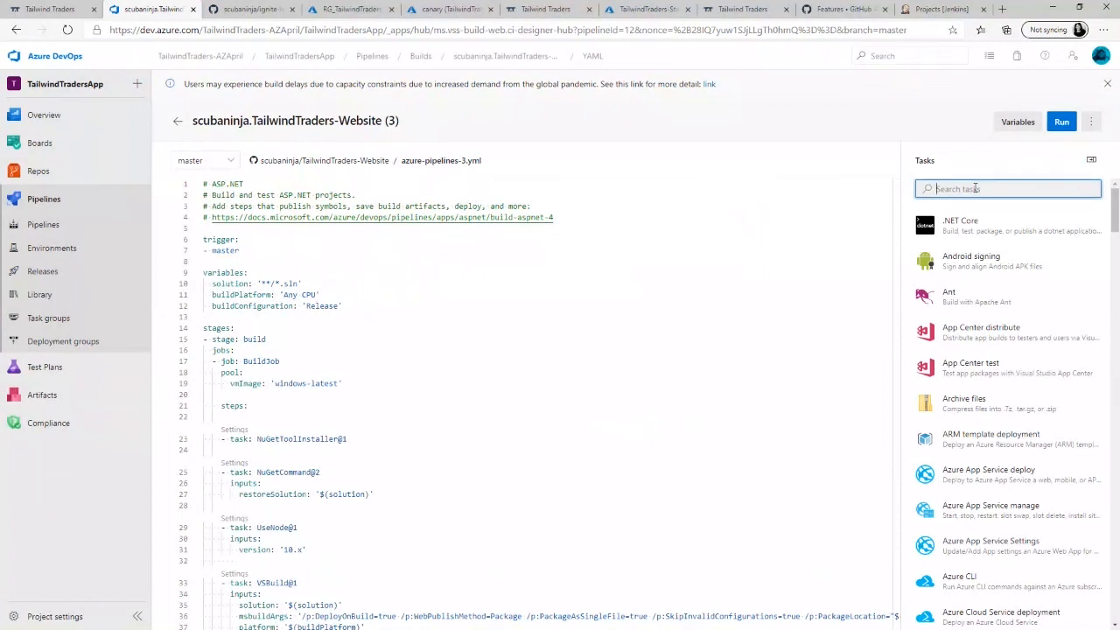
{"action": "type", "text": "nod"}
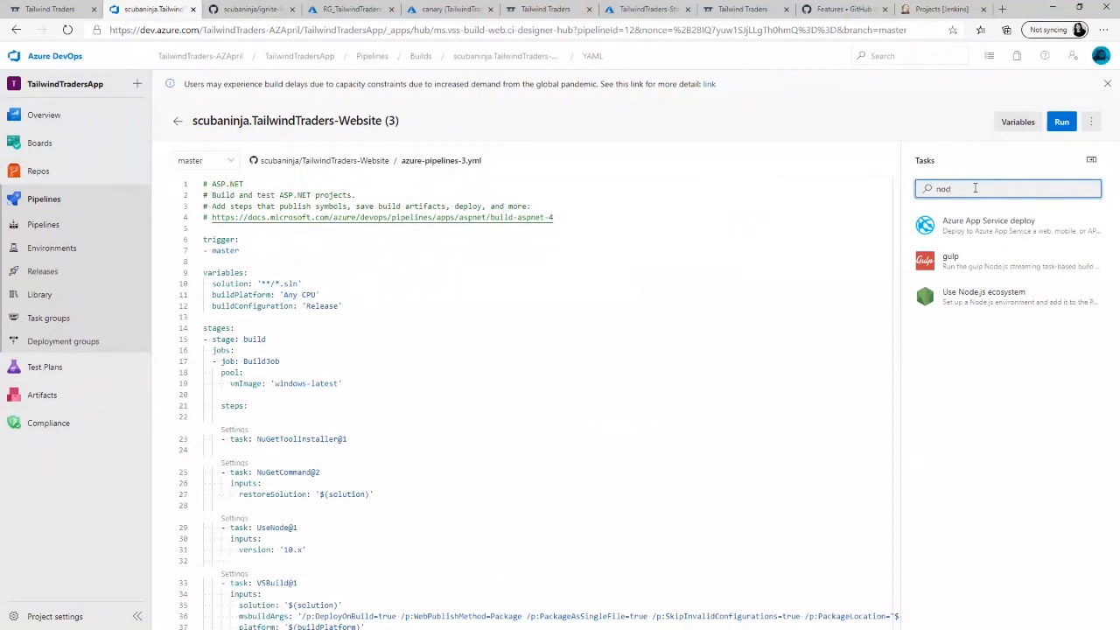
{"action": "key", "text": "BackSpace"}
{"action": "key", "text": "BackSpace"}
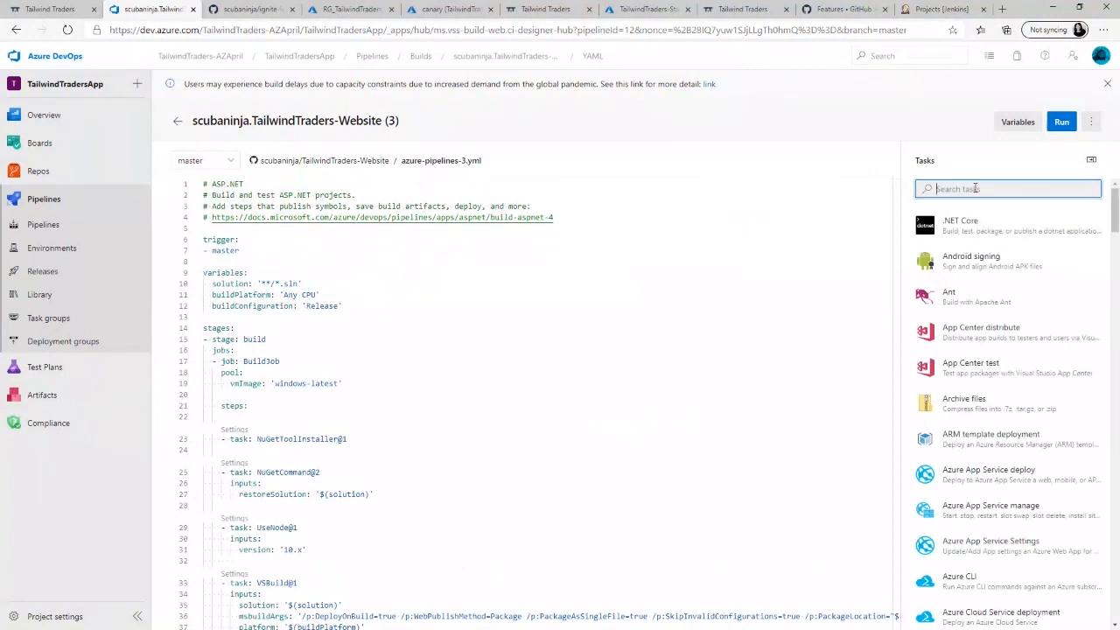
{"action": "type", "text": "pester"}
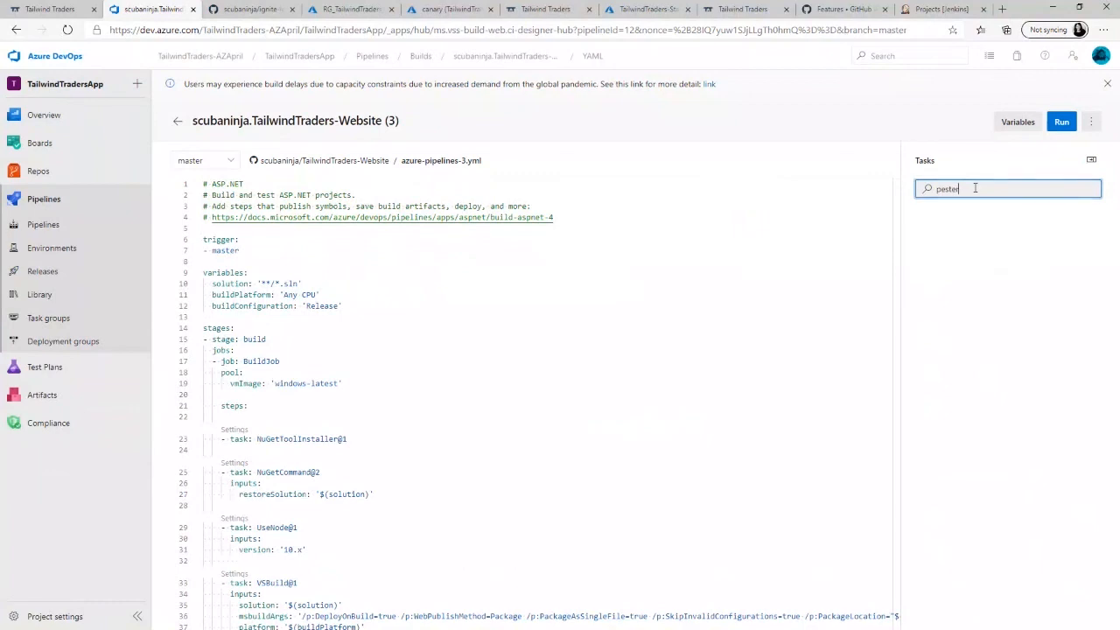
{"action": "key", "text": "BackSpace"}
{"action": "key", "text": "BackSpace"}
{"action": "key", "text": "BackSpace"}
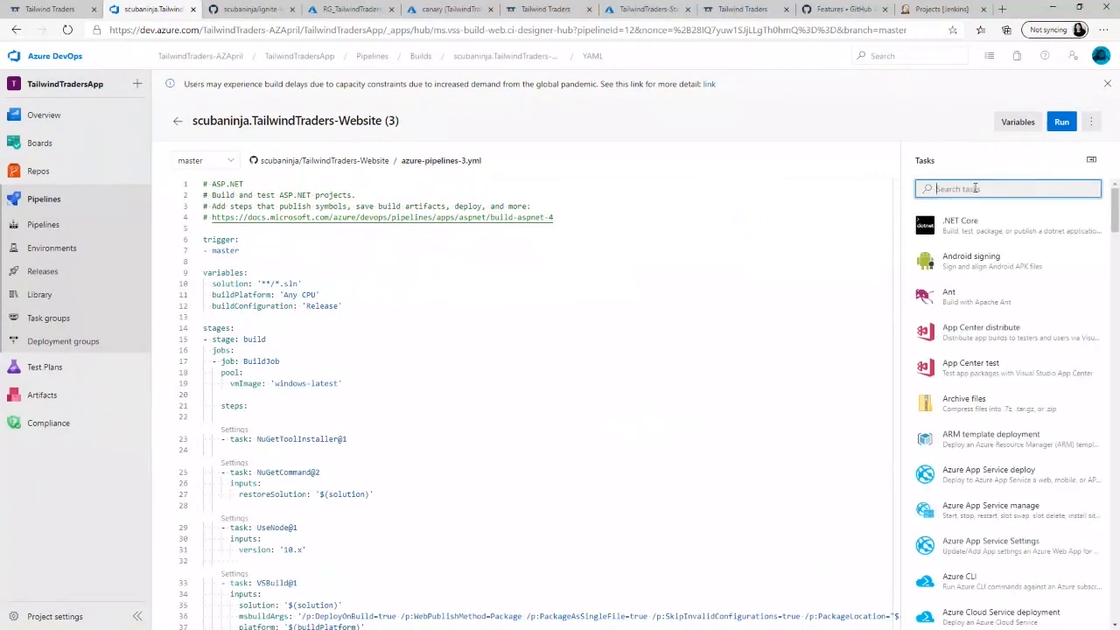
{"action": "left_click", "coordinate": [975, 188]}
{"action": "key", "text": "ctrl+2"}
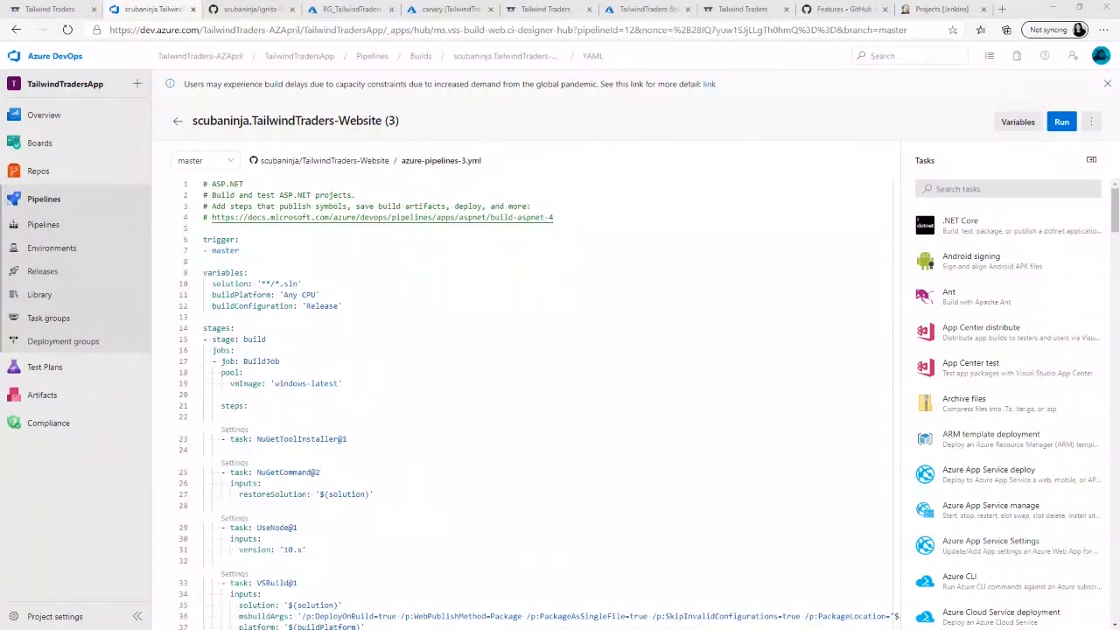
- View the TailwindTradersApp project's work items and open its sprints
{"action": "left_click", "coordinate": [41, 153]}
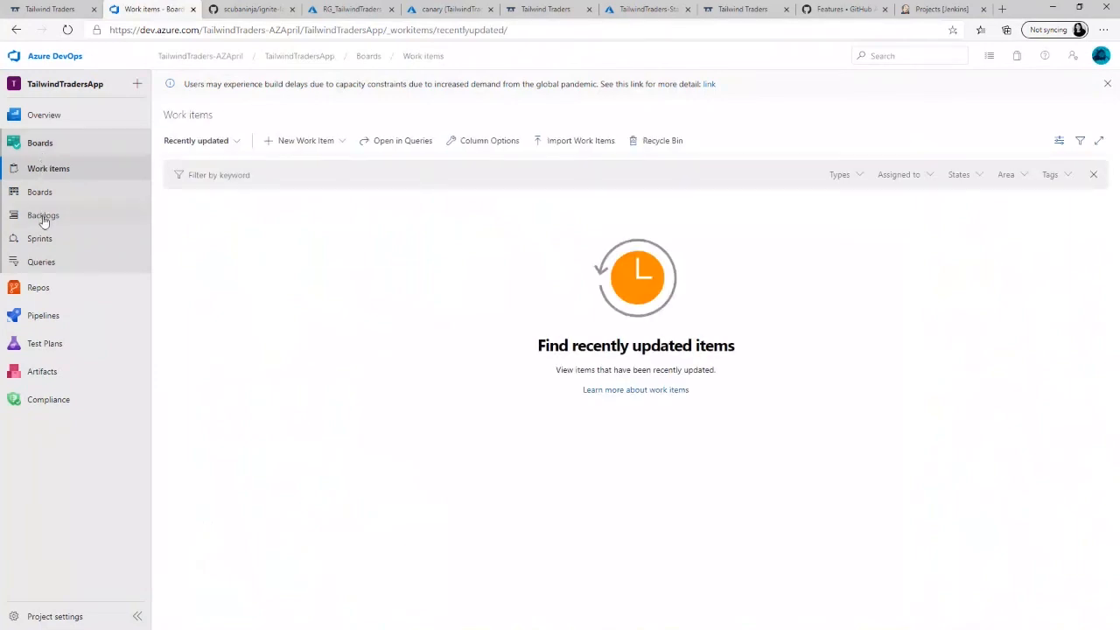
{"action": "left_click", "coordinate": [45, 247]}
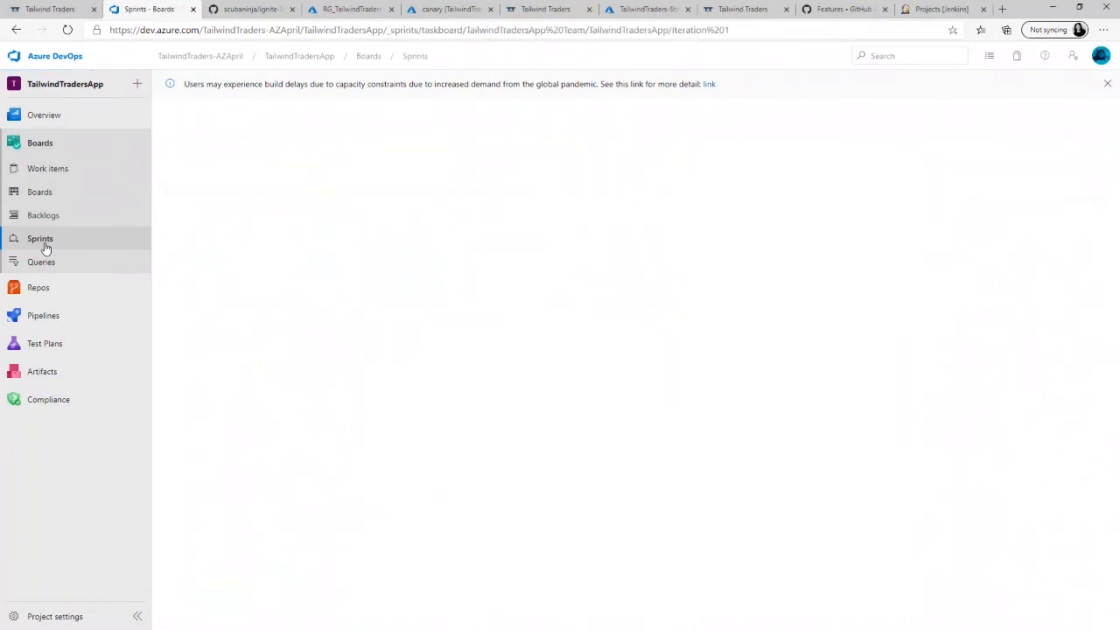